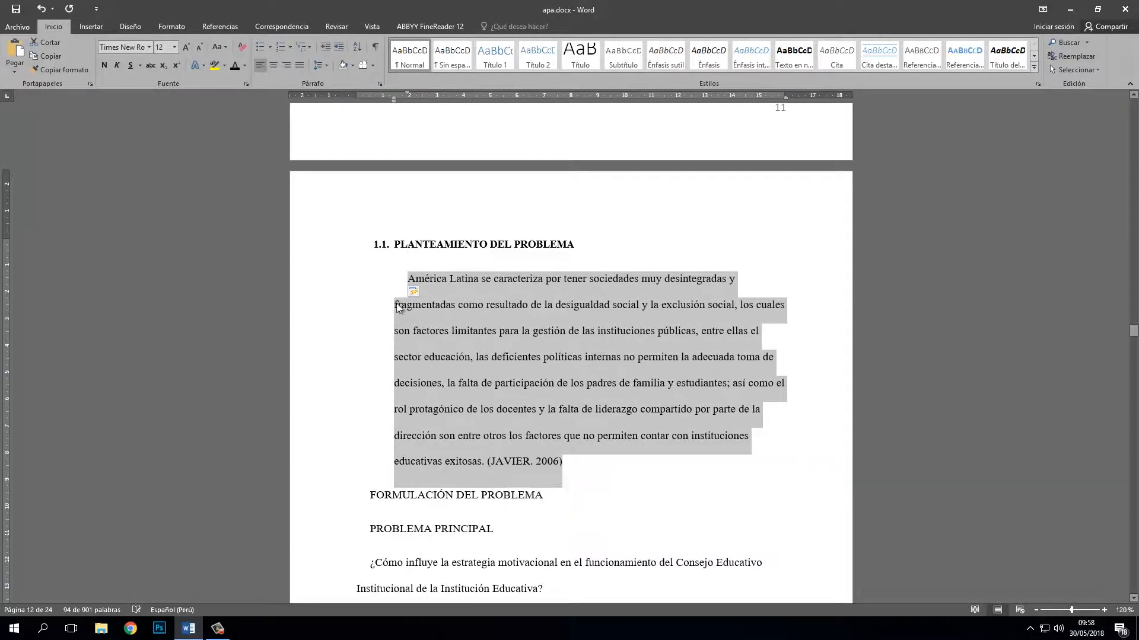
# - Copy the formatting of the numbered heading PLANTEAMIENTO DEL PROBLEMA onto the heading FORMULACIÓN DEL PROBLEMA
pyautogui.click(443, 244)
pyautogui.scroll(-3, 516, 333)
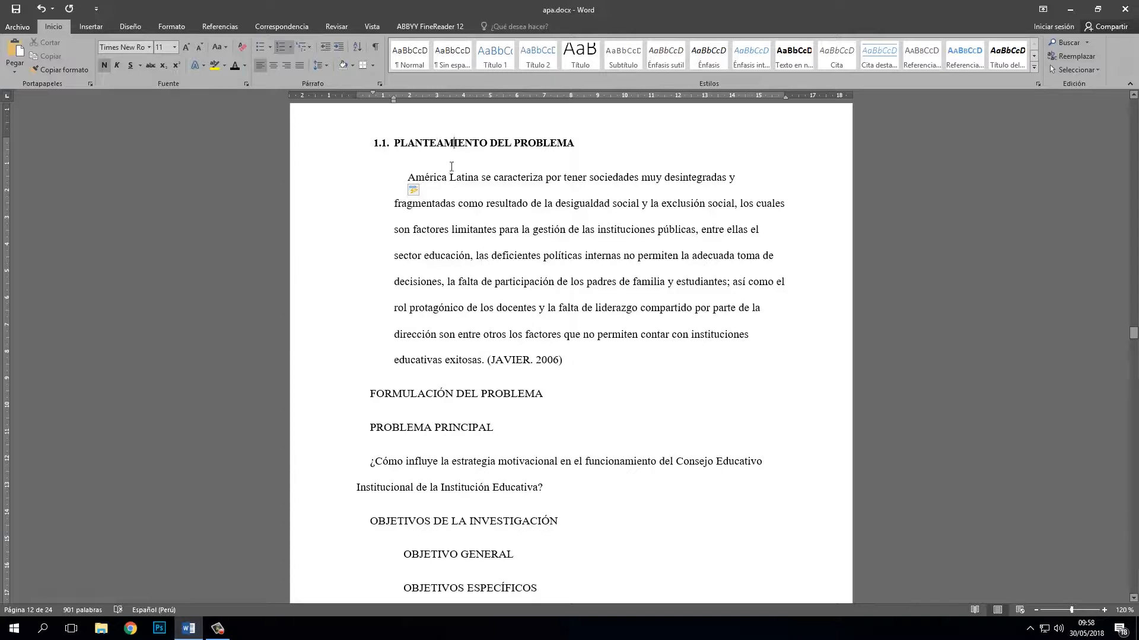
pyautogui.click(60, 69)
pyautogui.scroll(-3, 333, 272)
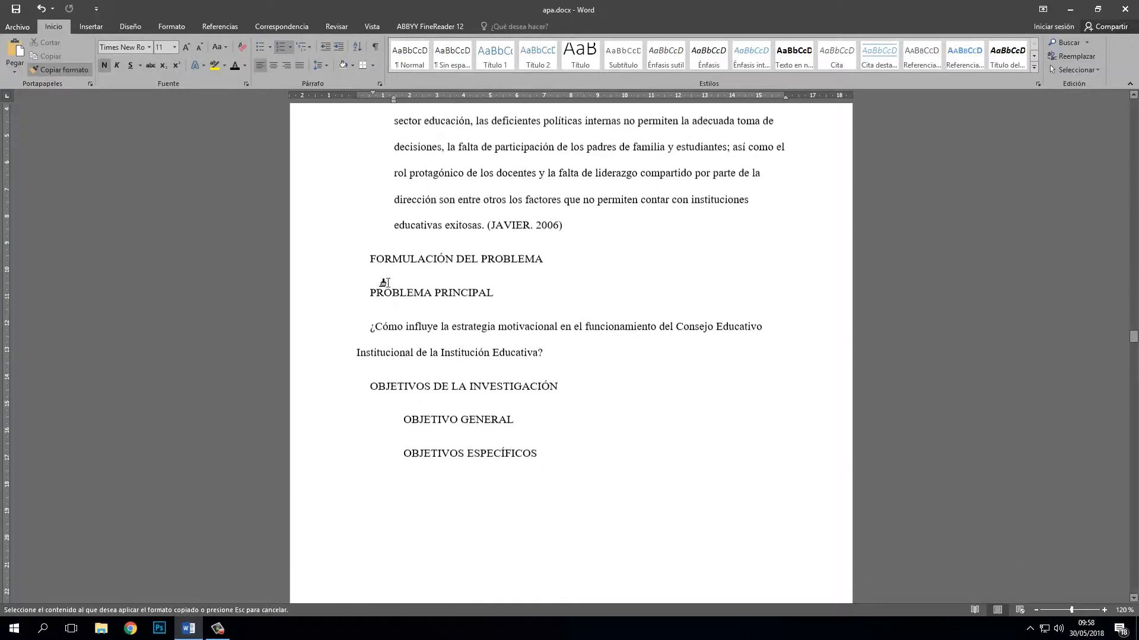
pyautogui.click(326, 264)
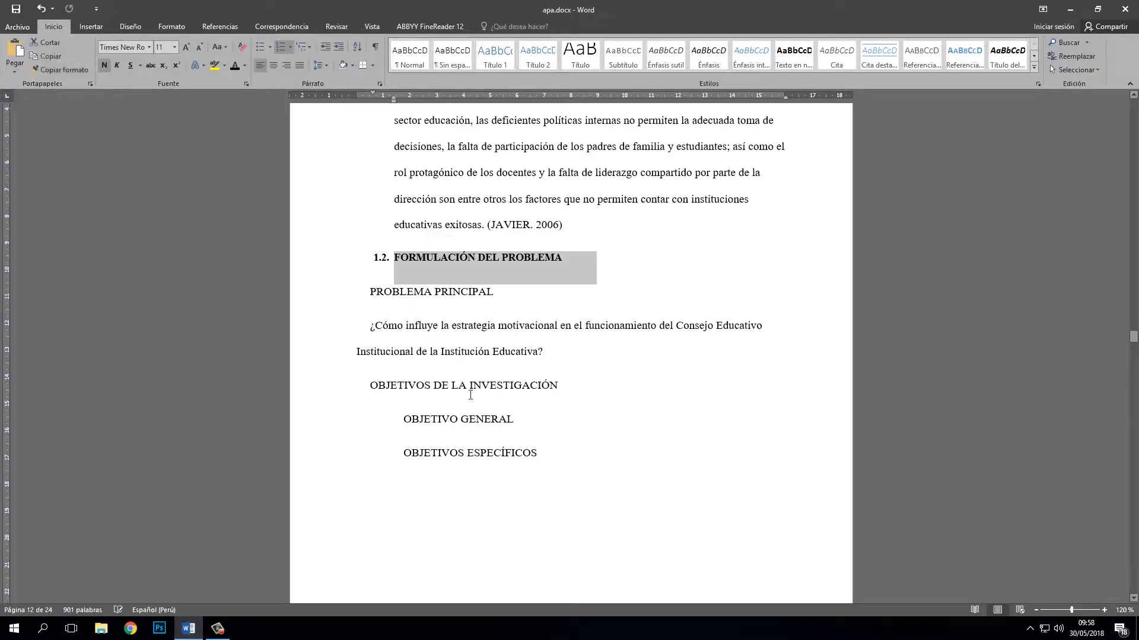
pyautogui.click(500, 280)
# - Copy the formatting of the numbered heading FORMULACIÓN DEL PROBLEMA onto the heading PROBLEMA PRINCIPAL
pyautogui.scroll(-1, 503, 302)
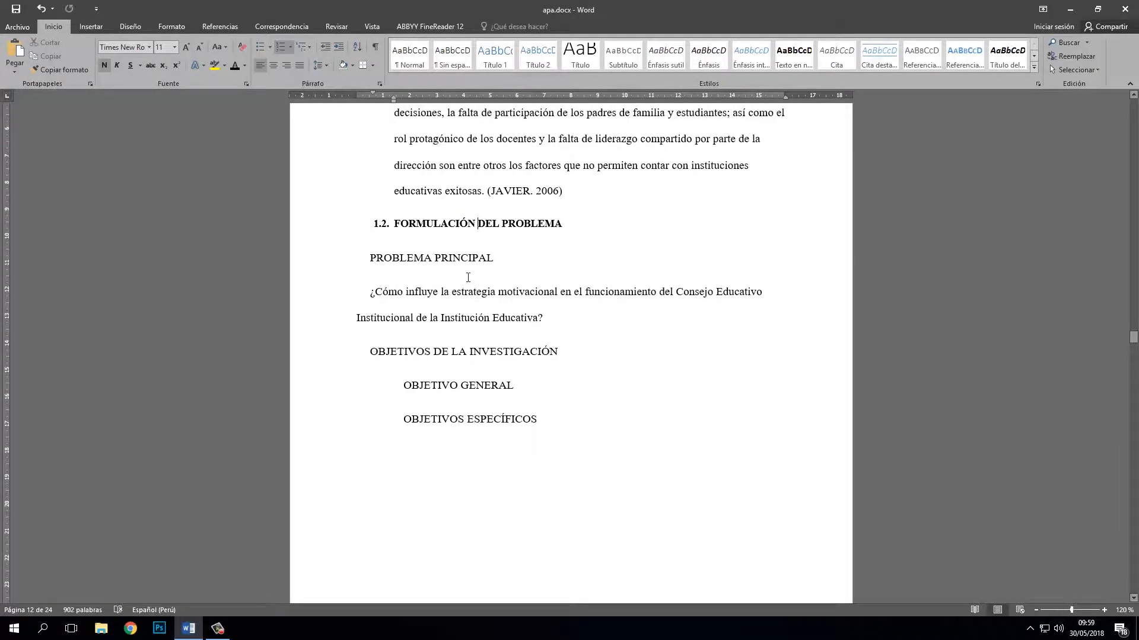
pyautogui.click(498, 261)
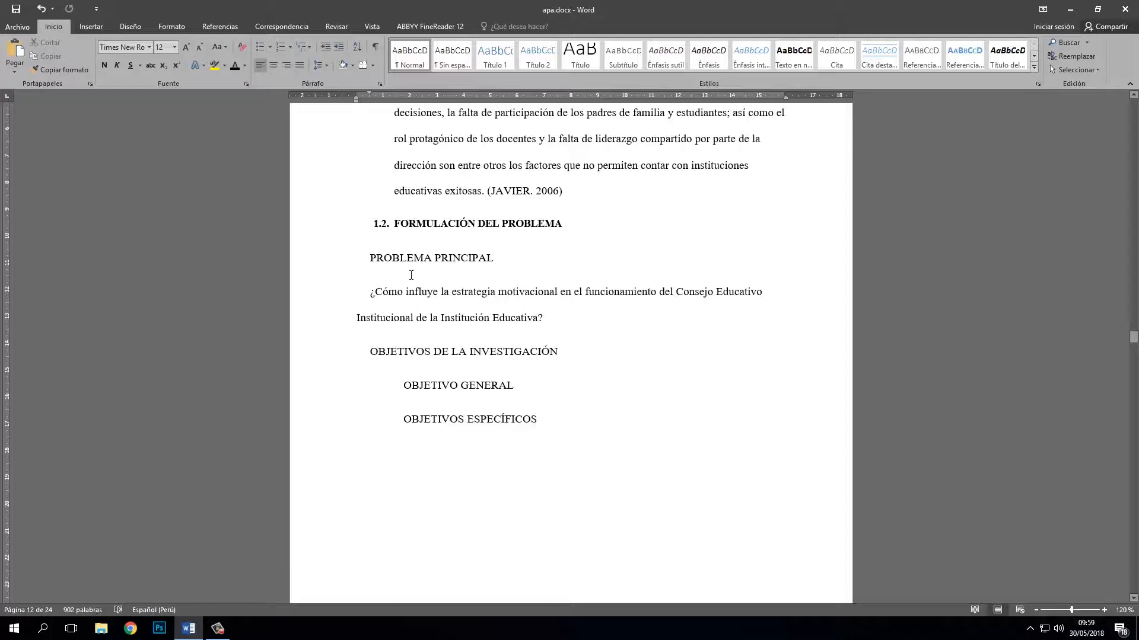
pyautogui.scroll(5, 439, 261)
pyautogui.scroll(-4, 465, 261)
pyautogui.click(440, 259)
pyautogui.click(63, 70)
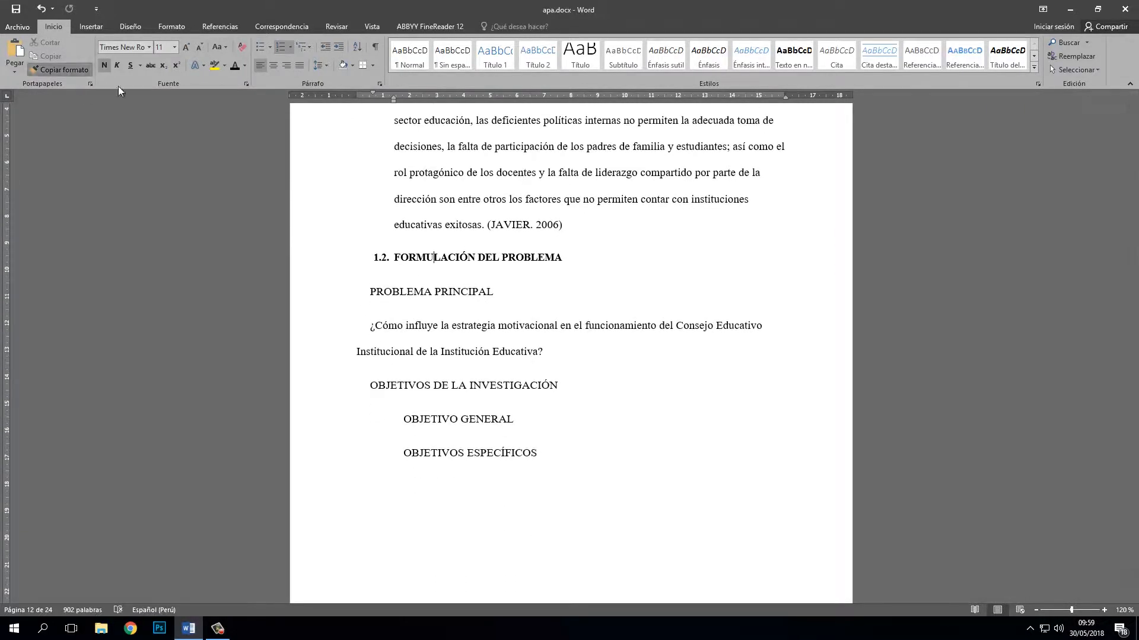
pyautogui.click(342, 296)
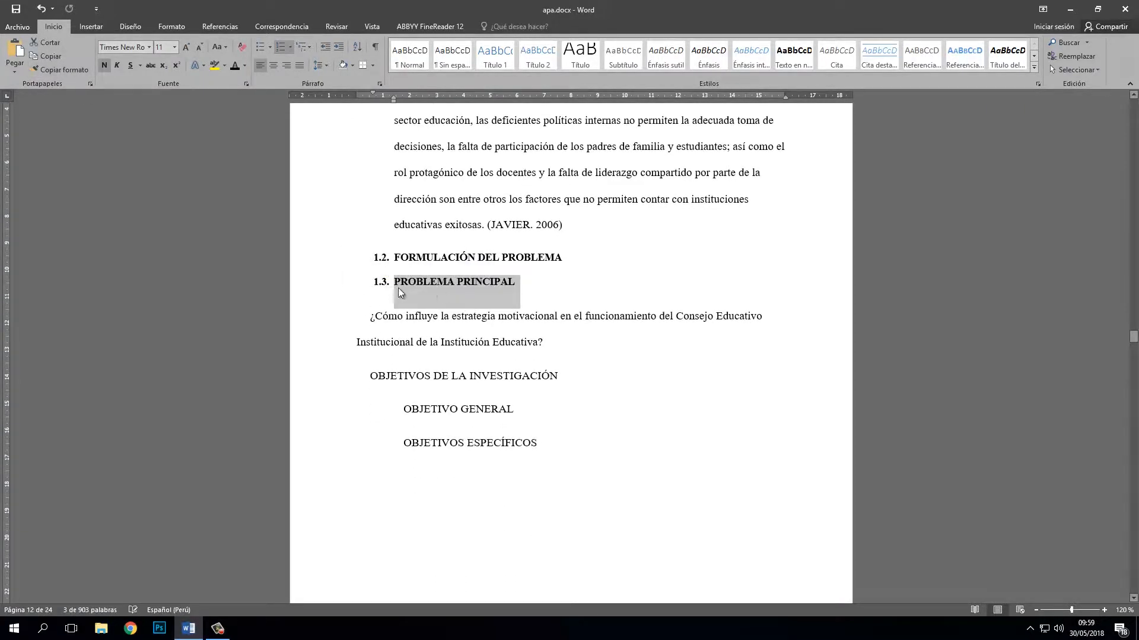
pyautogui.click(438, 282)
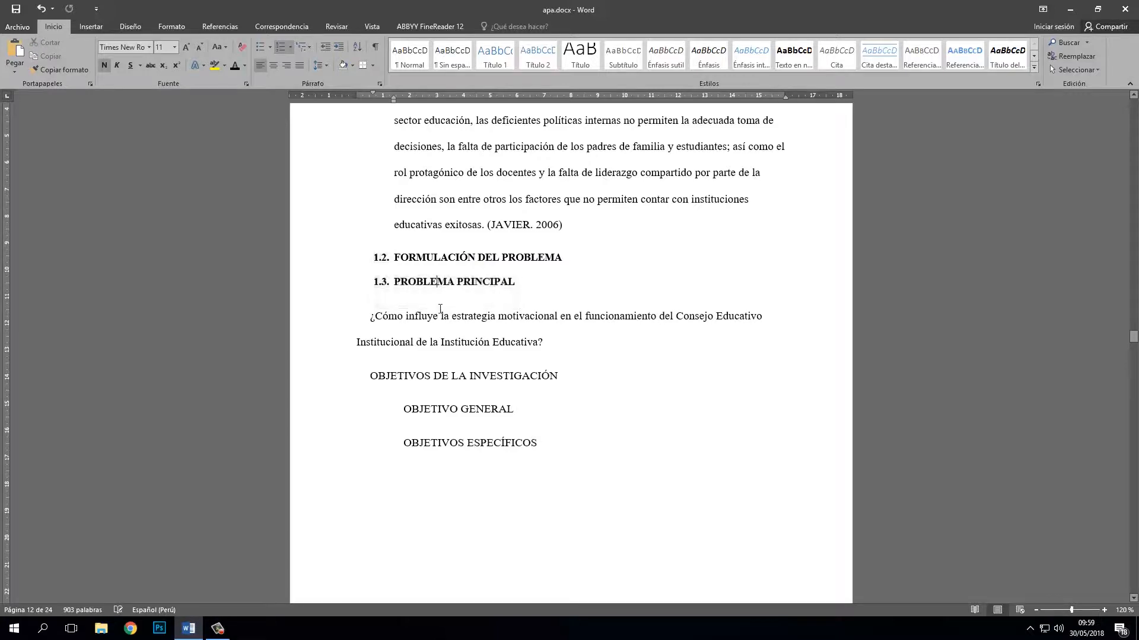
# - Change the list level of the PROBLEMA PRINCIPAL heading to the third level (1.1.1.)
pyautogui.click(381, 281)
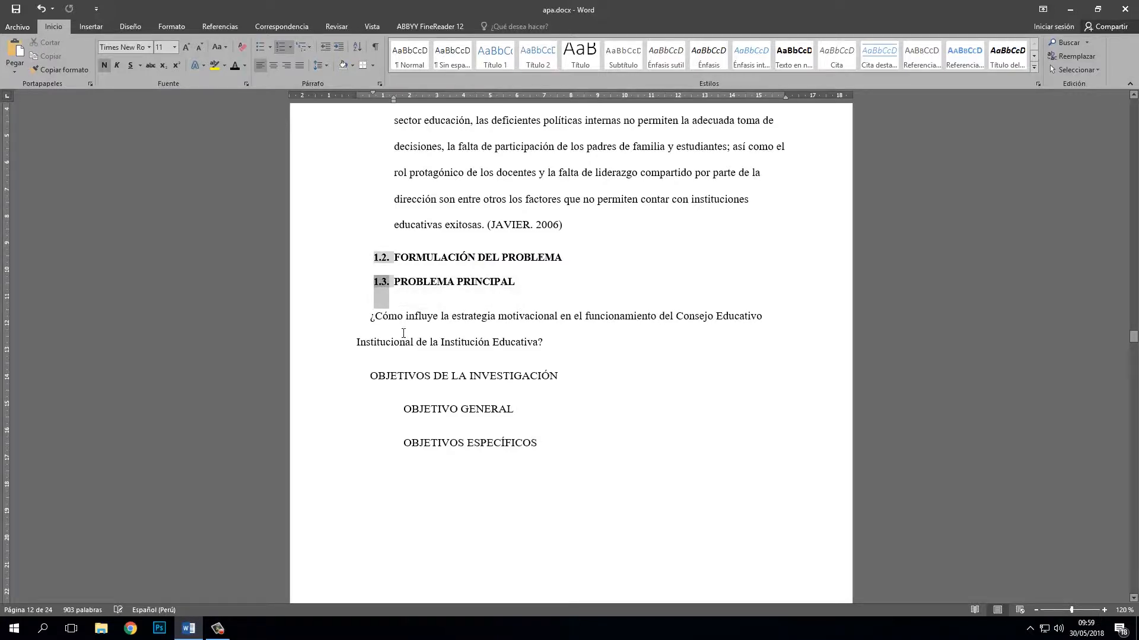
pyautogui.click(309, 48)
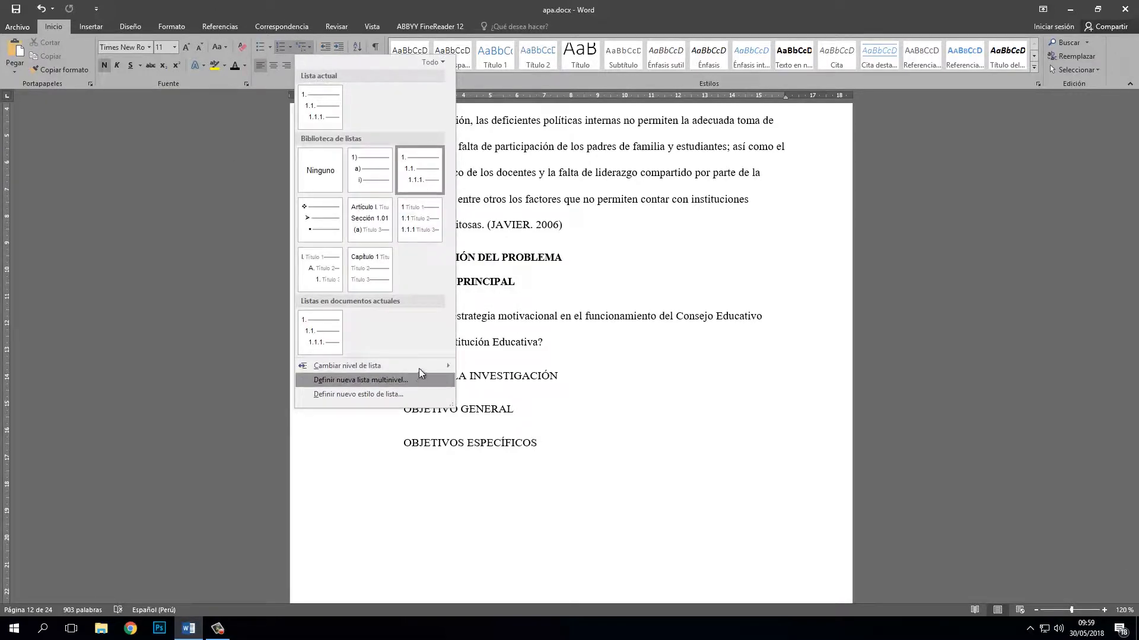
pyautogui.moveTo(420, 368)
pyautogui.click(521, 414)
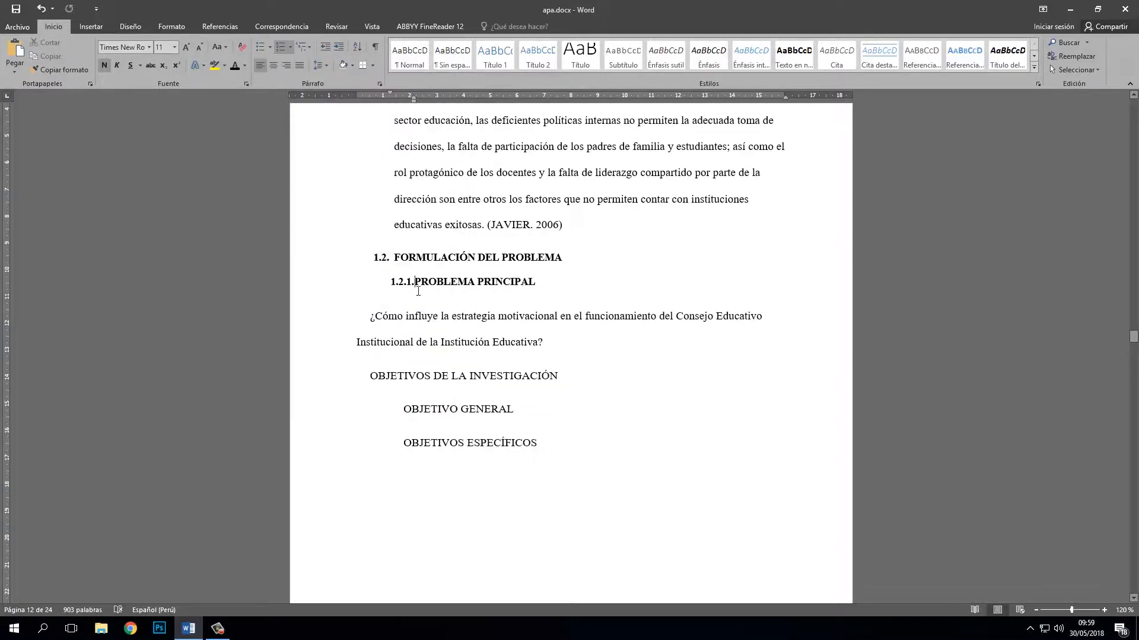
# - Indent the question paragraph under PROBLEMA PRINCIPAL two levels so it lines up with the heading text
pyautogui.moveTo(372, 317); pyautogui.dragTo(560, 340)
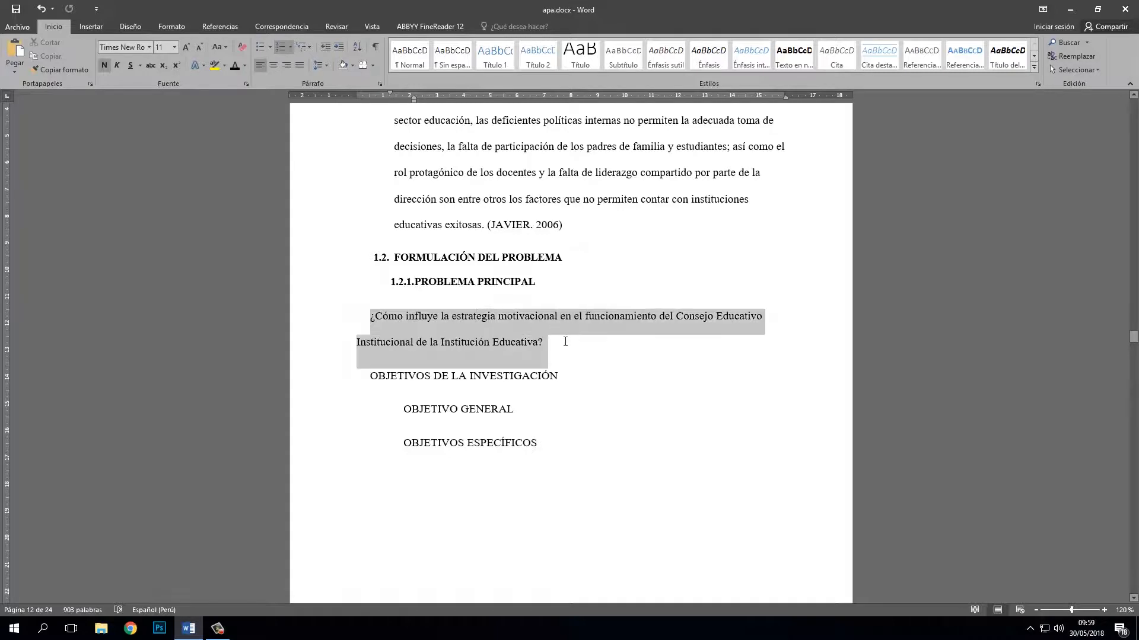
pyautogui.press('Tab')
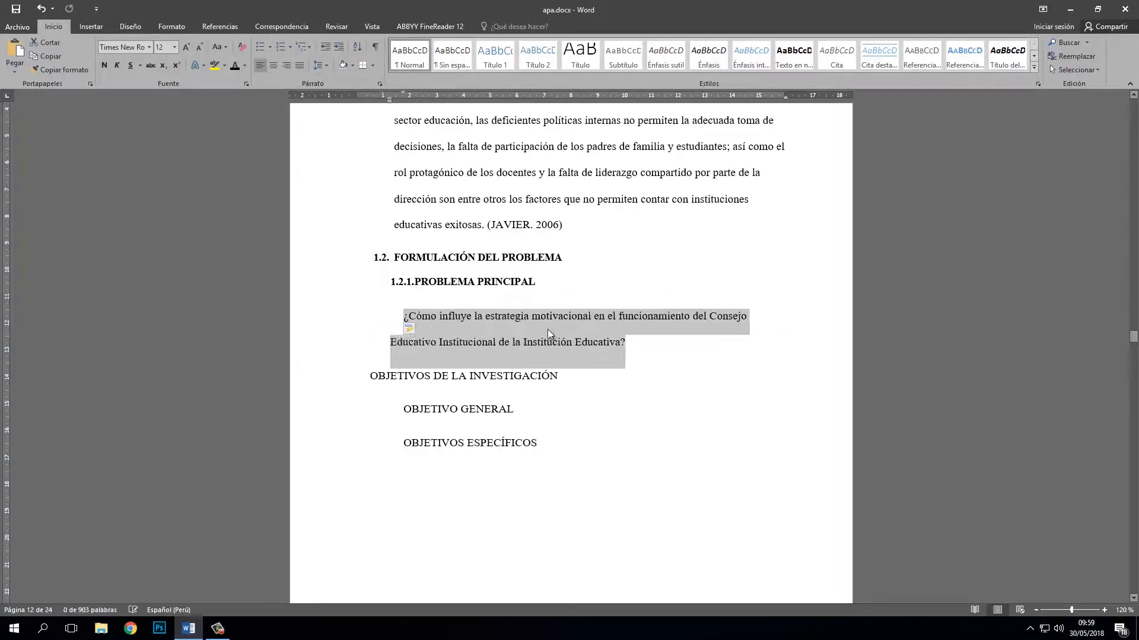
pyautogui.press('Tab')
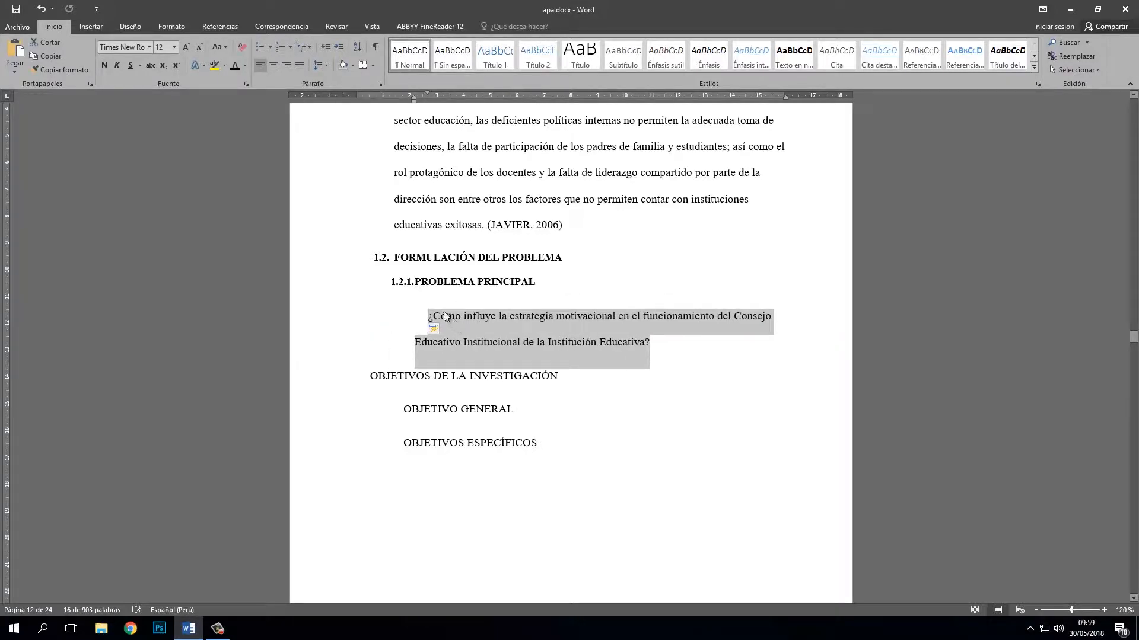
pyautogui.click(468, 323)
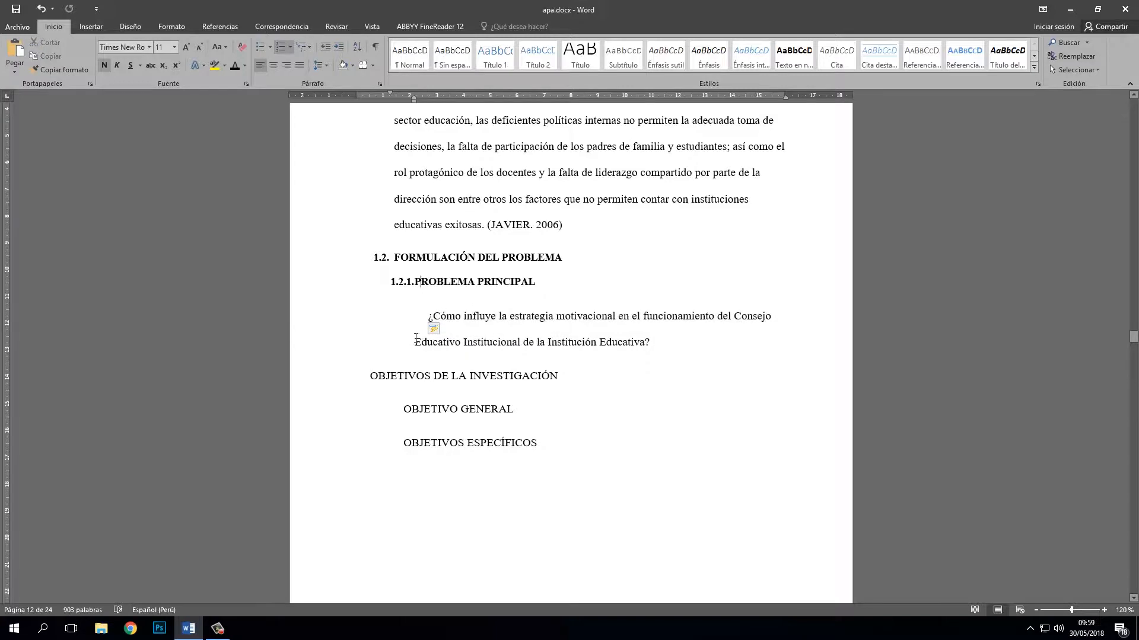
# - Copy the formatting of the numbered heading FORMULACIÓN DEL PROBLEMA onto the heading OBJETIVOS DE LA INVESTIGACIÓN
pyautogui.click(434, 281)
pyautogui.scroll(-1, 439, 314)
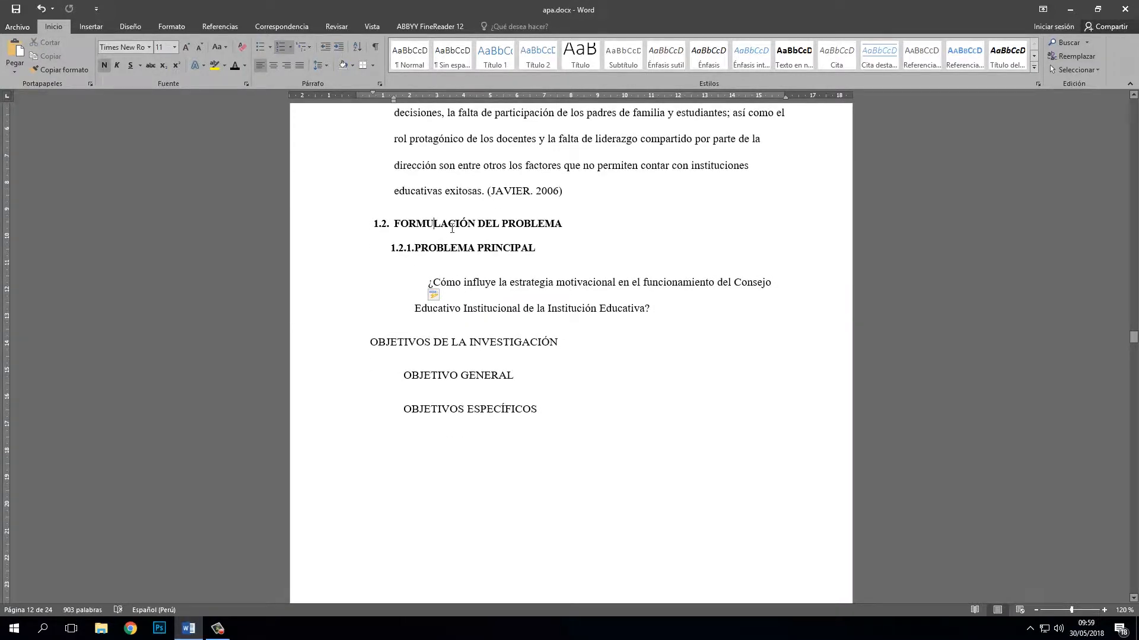
pyautogui.click(61, 71)
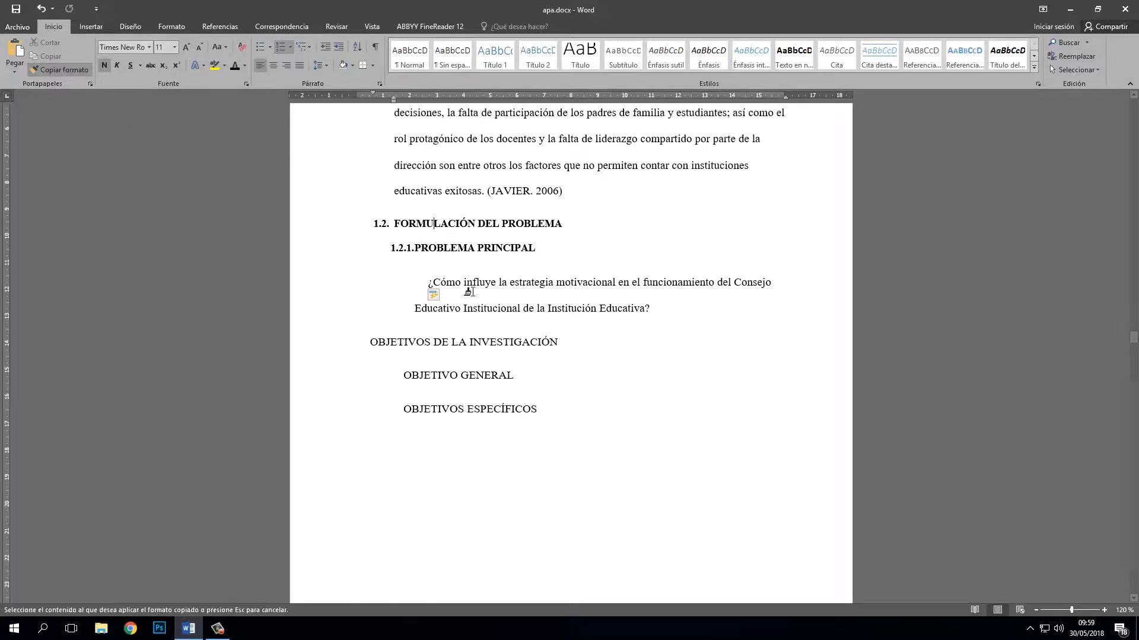
pyautogui.click(354, 348)
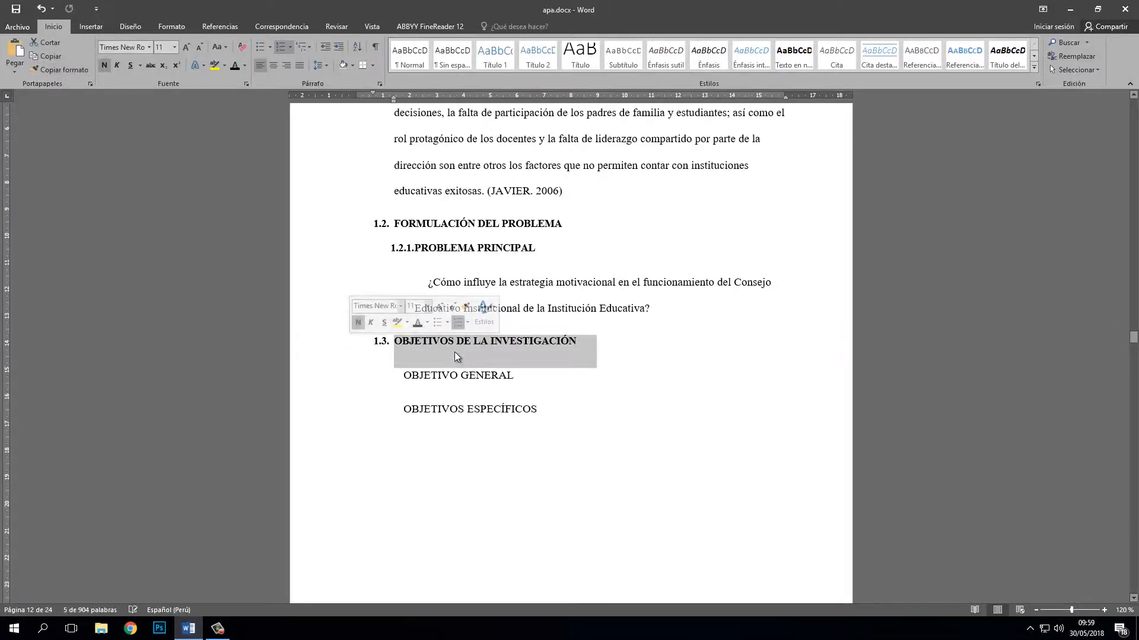
pyautogui.click(454, 342)
pyautogui.scroll(-1, 419, 334)
# - Copy the OBJETIVOS DE LA INVESTIGACIÓN heading format onto OBJETIVO GENERAL and change its list level to the third level (1.1.1.)
pyautogui.click(444, 341)
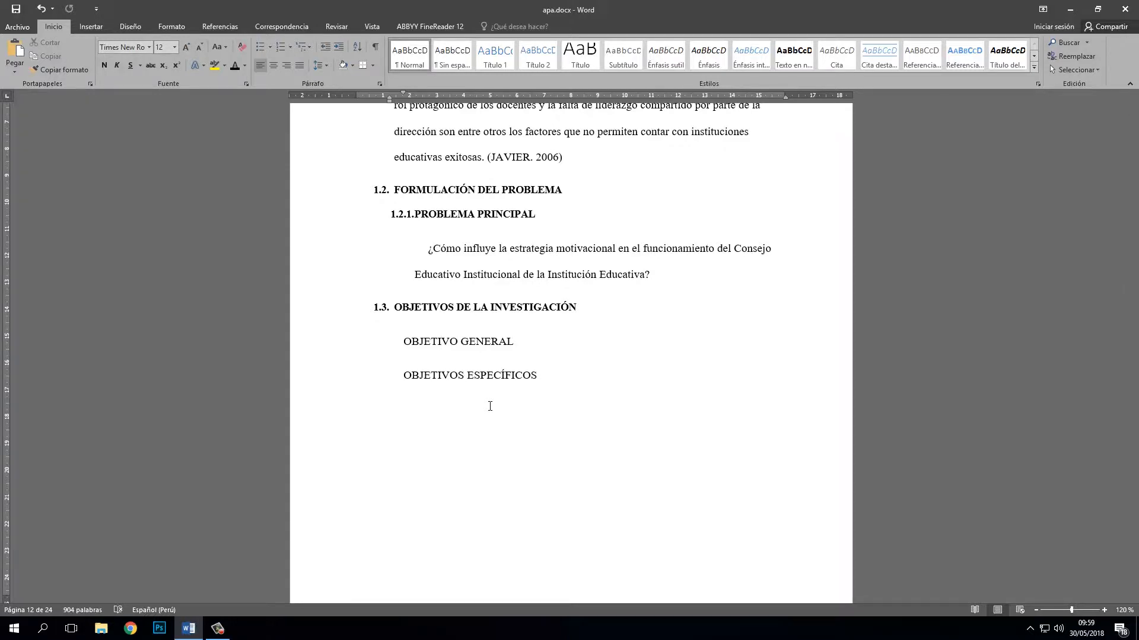
pyautogui.click(449, 305)
pyautogui.click(60, 69)
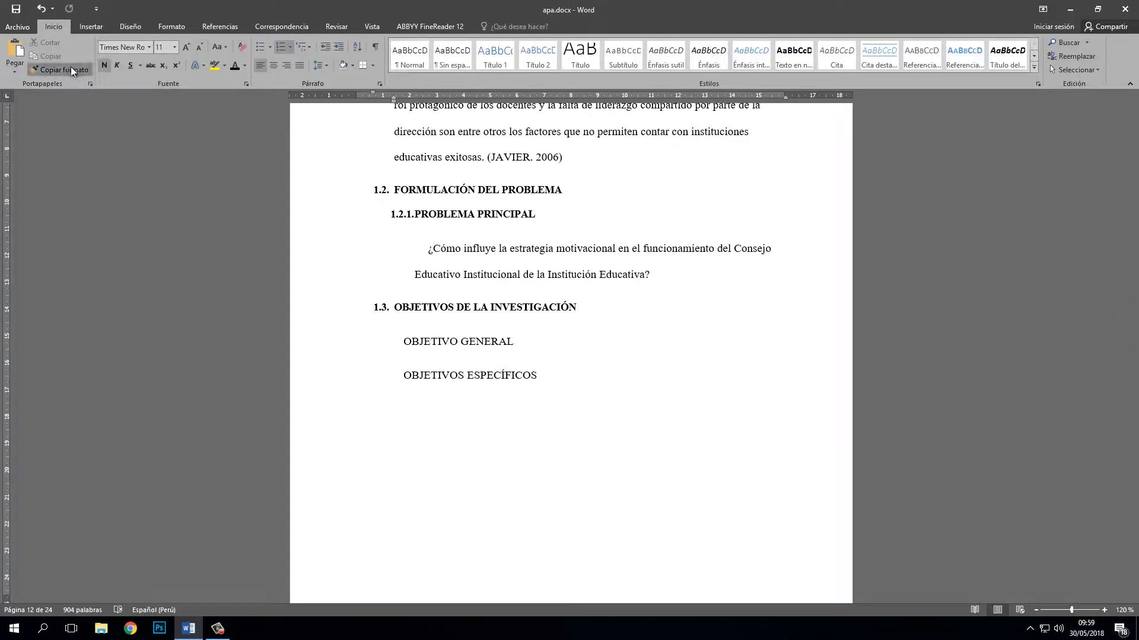
pyautogui.click(356, 343)
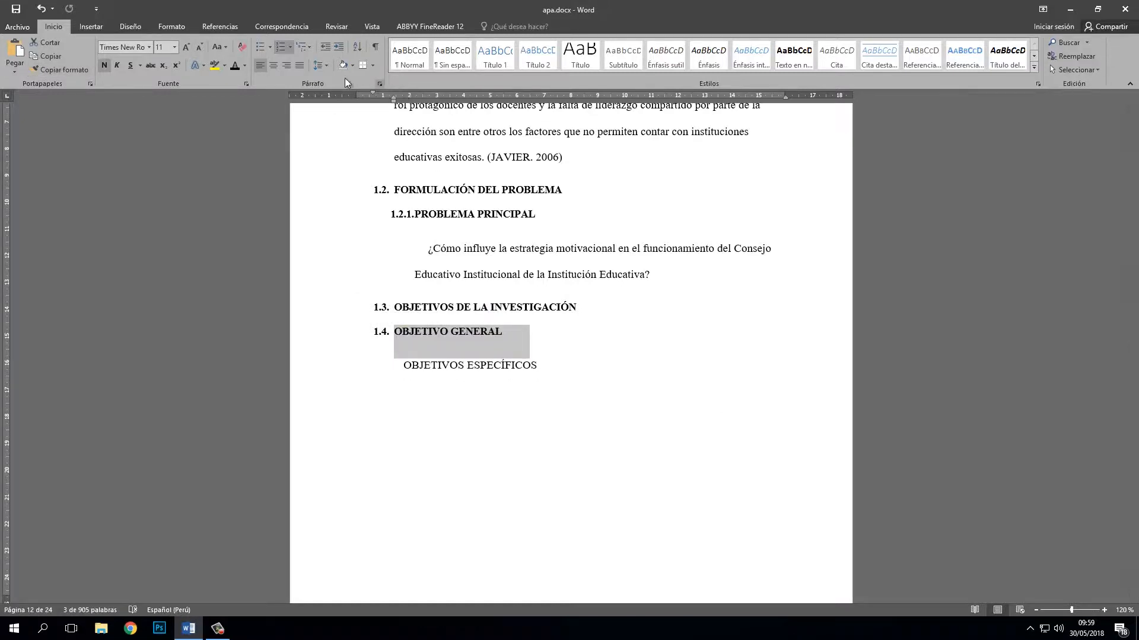
pyautogui.click(303, 47)
pyautogui.moveTo(398, 364)
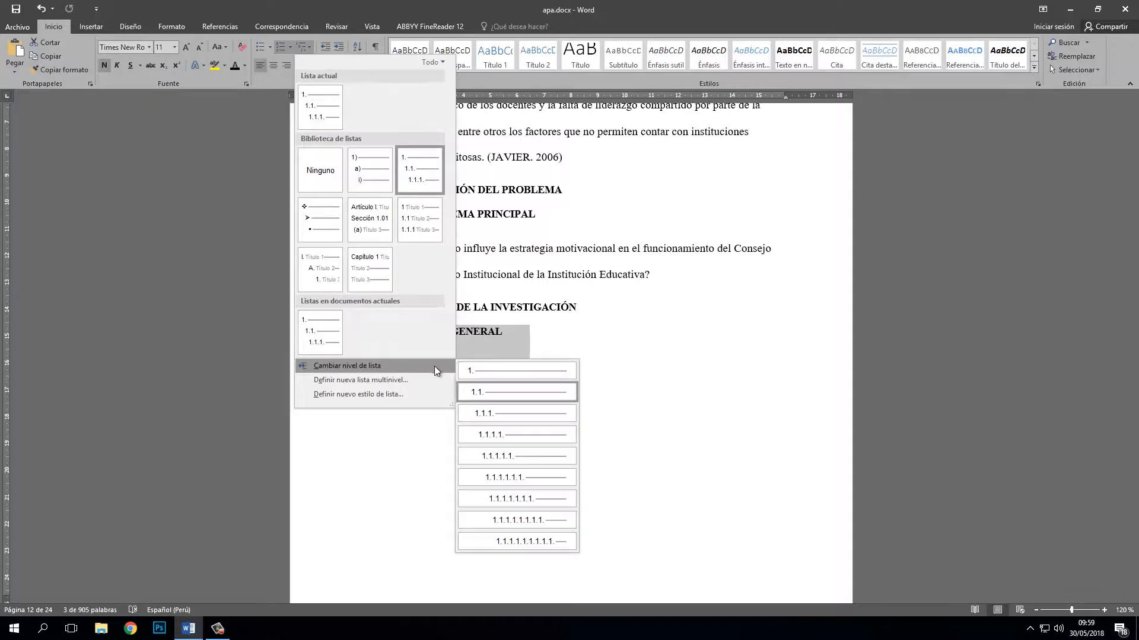
pyautogui.click(514, 414)
# - Copy the formatting of the third-level heading OBJETIVO GENERAL onto the heading OBJETIVOS ESPECÍFICOS
pyautogui.click(449, 333)
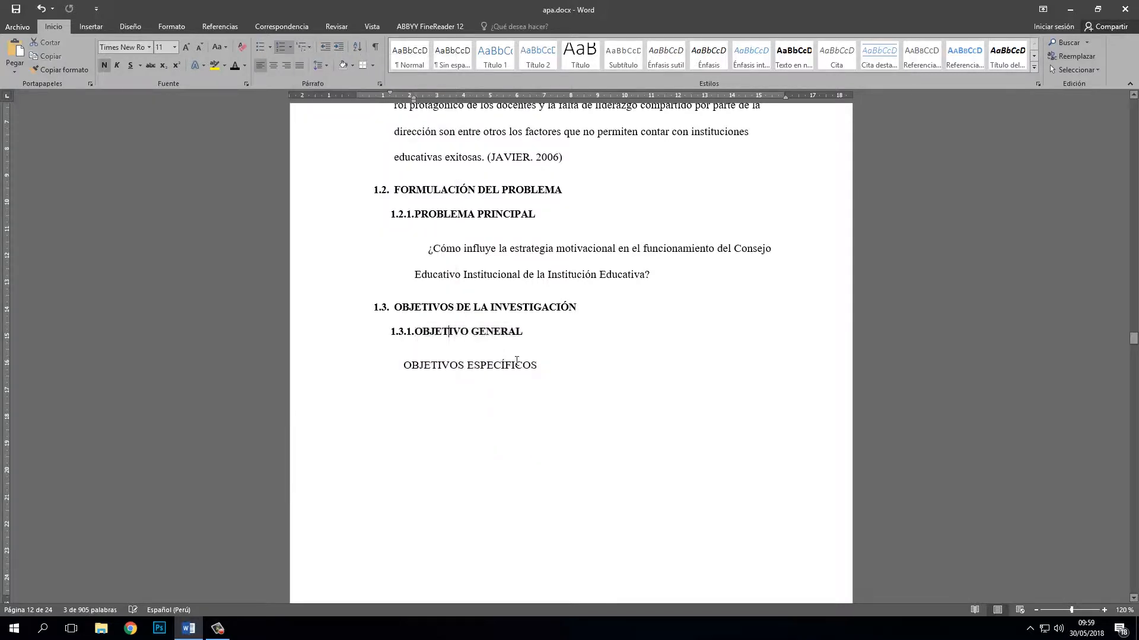
pyautogui.click(76, 75)
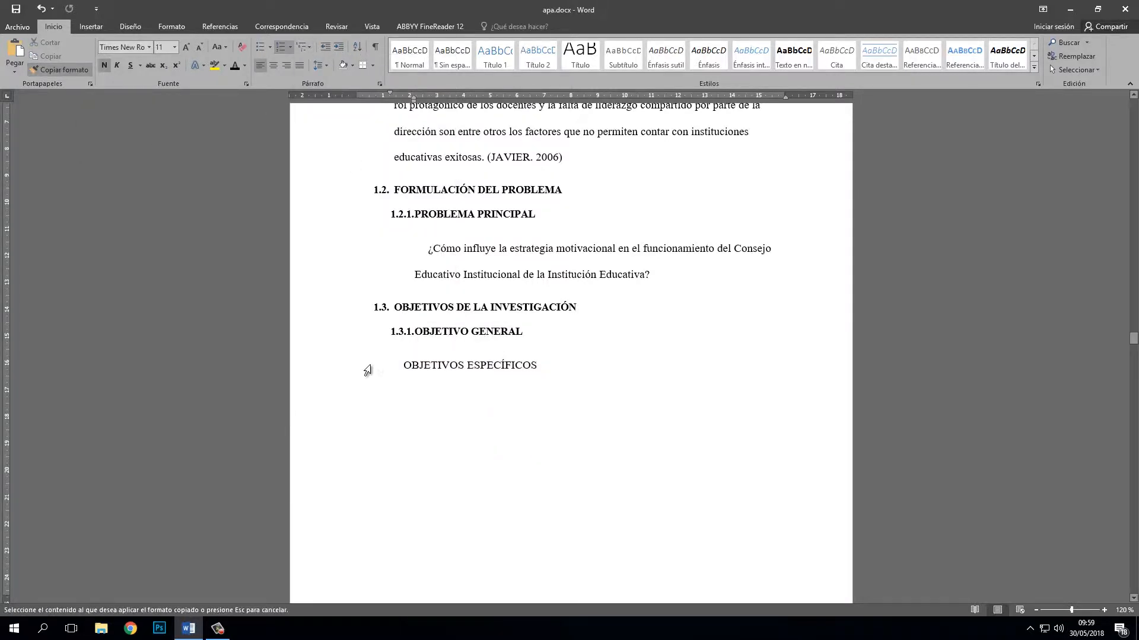
pyautogui.moveTo(366, 368); pyautogui.dragTo(504, 382)
# - Center the titles CAPÍTULO II and MARCO TEÓRICO and add them to the table of contents as level 1 headings (Título 1)
pyautogui.scroll(-6, 524, 371)
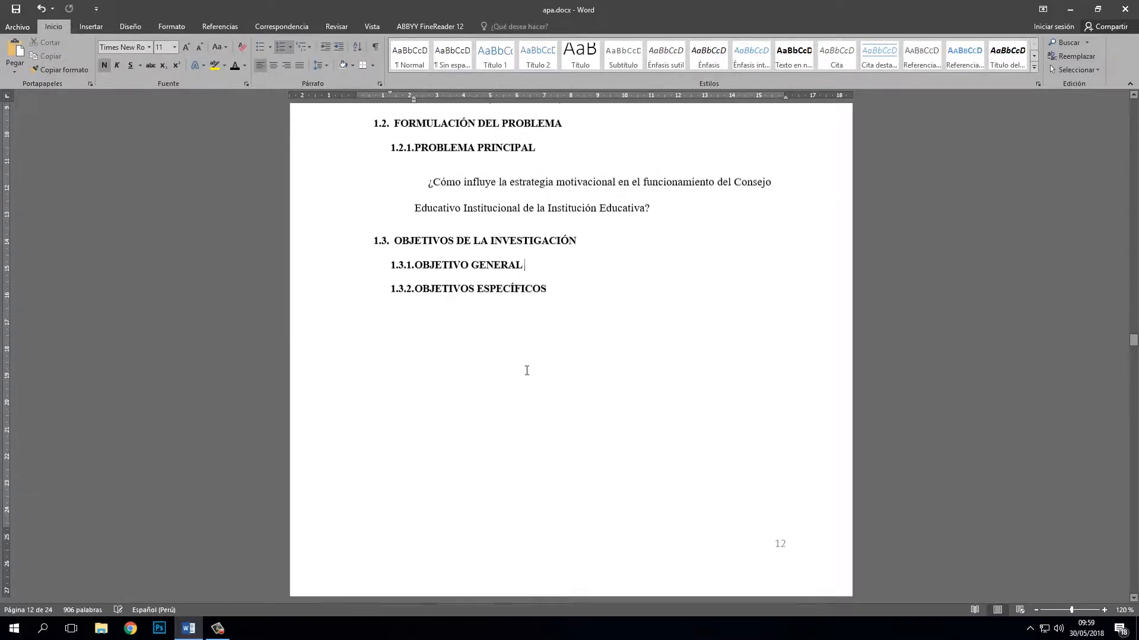
pyautogui.click(369, 384)
pyautogui.scroll(-1, 367, 318)
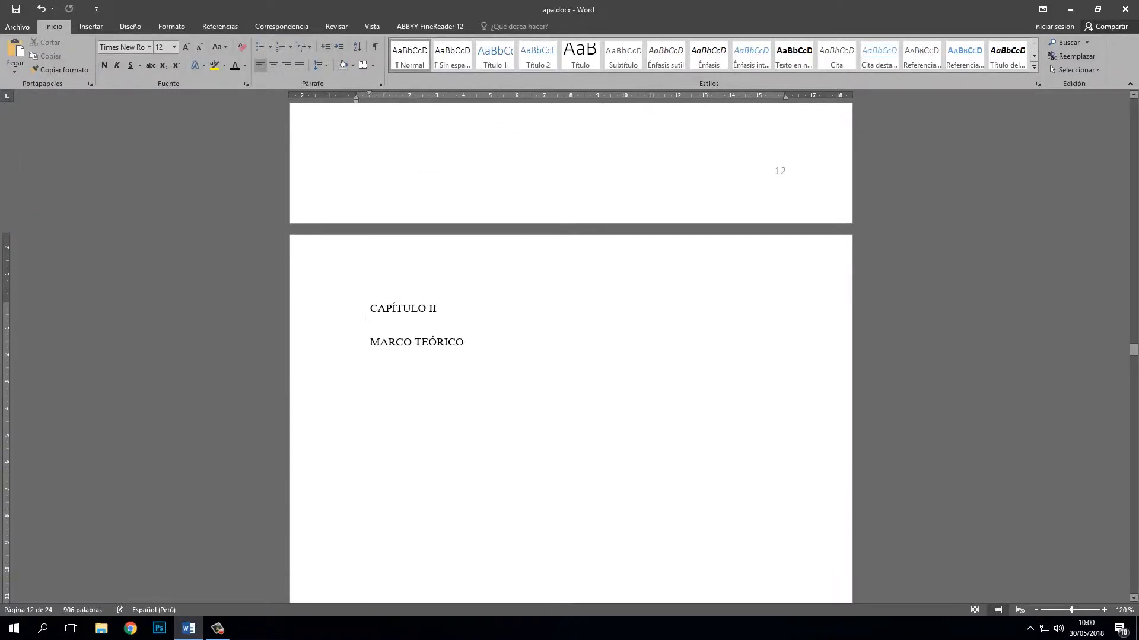
pyautogui.moveTo(366, 311); pyautogui.dragTo(526, 356)
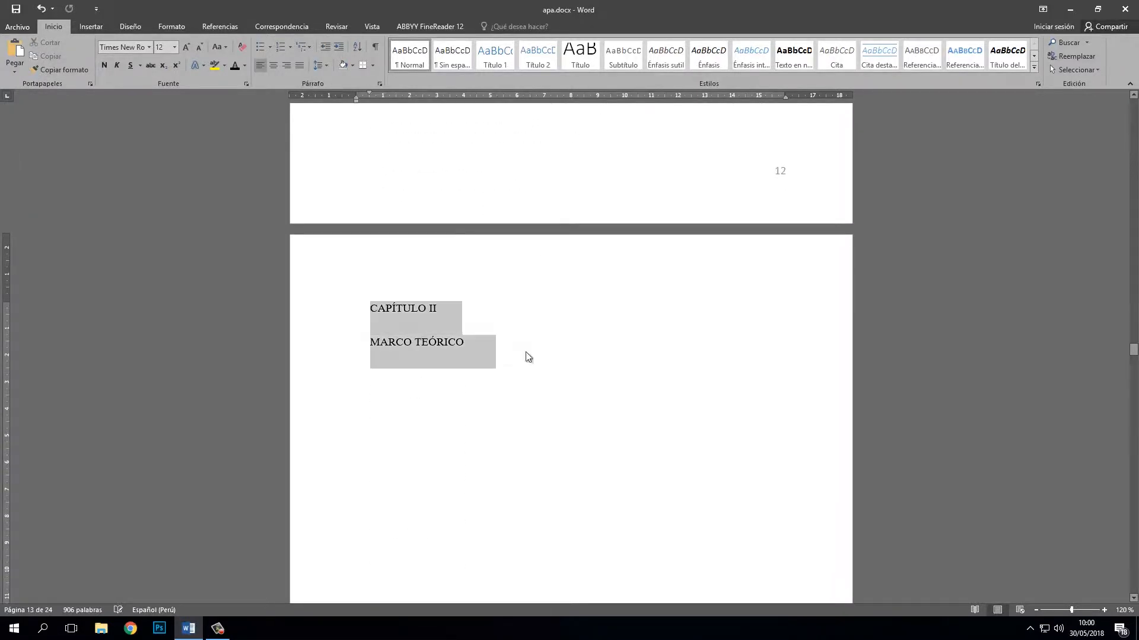
pyautogui.click(273, 65)
pyautogui.click(315, 66)
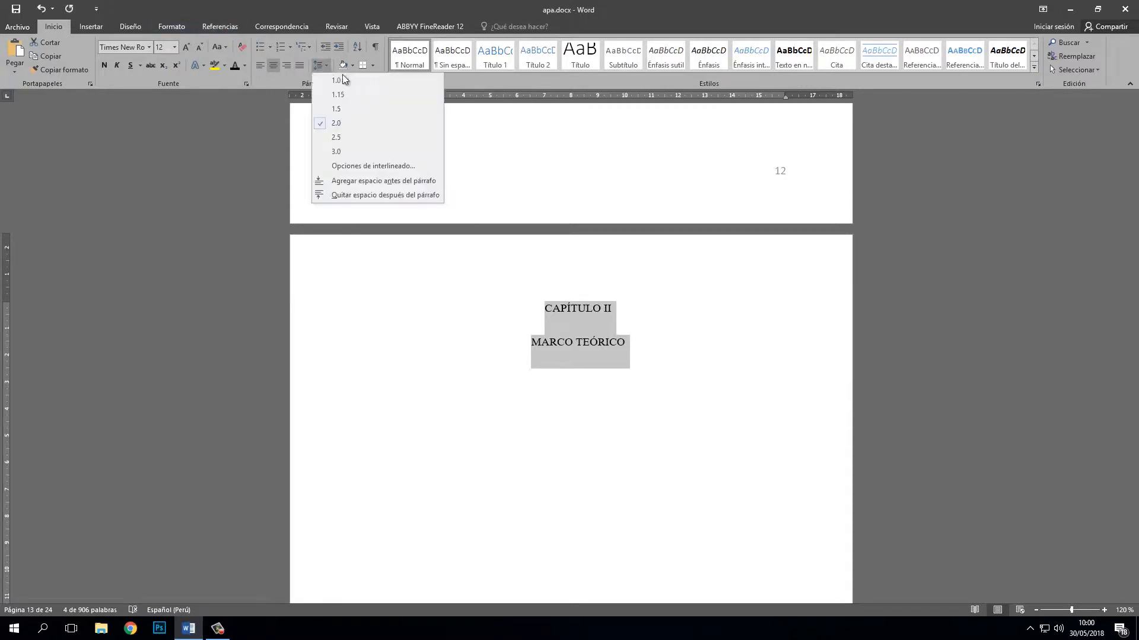
pyautogui.click(666, 333)
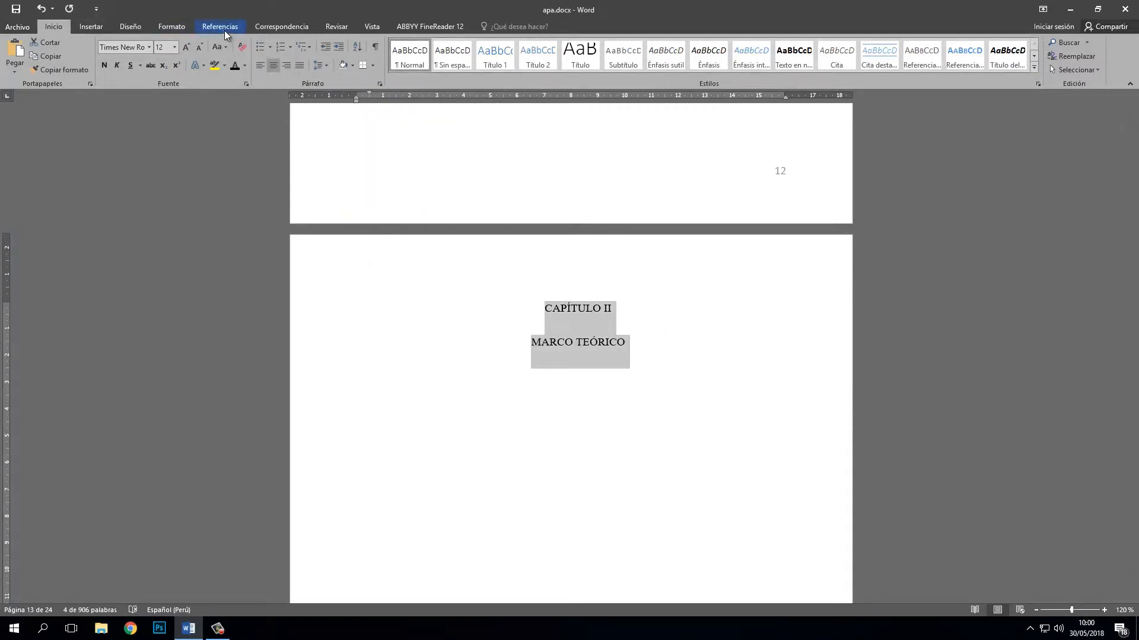
pyautogui.click(223, 27)
pyautogui.click(83, 42)
pyautogui.click(94, 72)
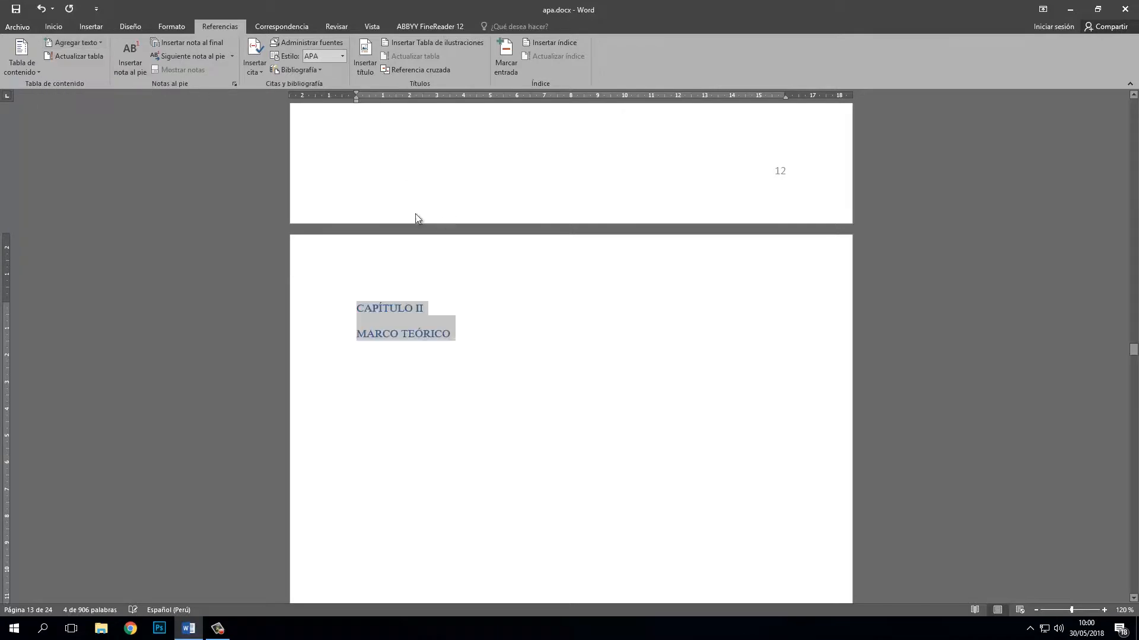
# - Format the CAPÍTULO II and MARCO TEÓRICO titles as centered, black and bold
pyautogui.click(59, 27)
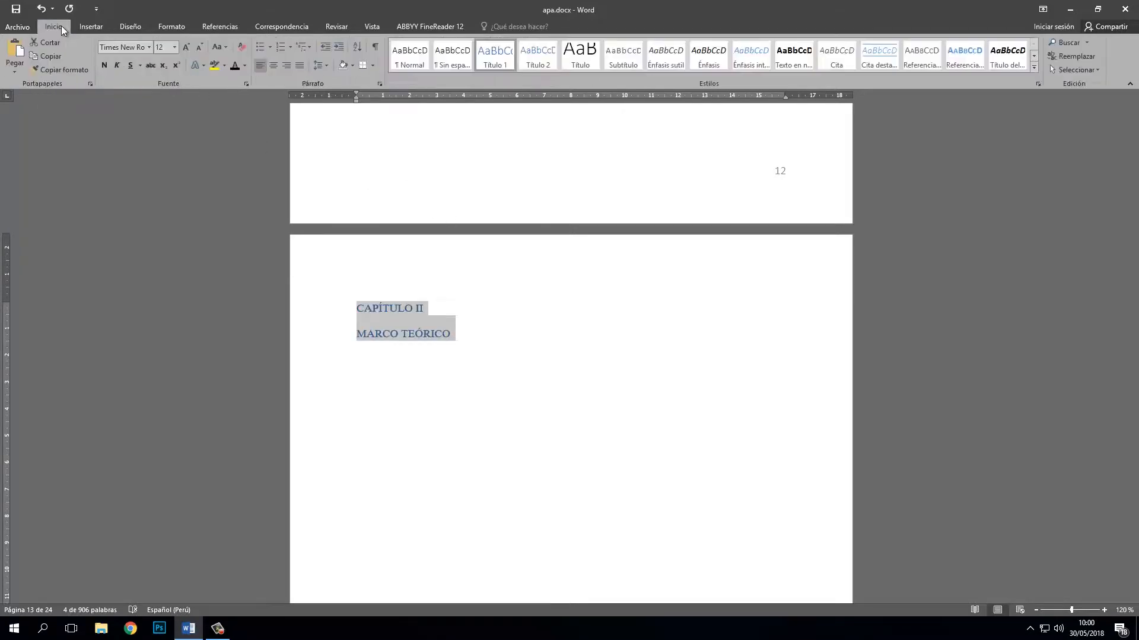
pyautogui.click(273, 65)
pyautogui.click(235, 66)
pyautogui.click(105, 65)
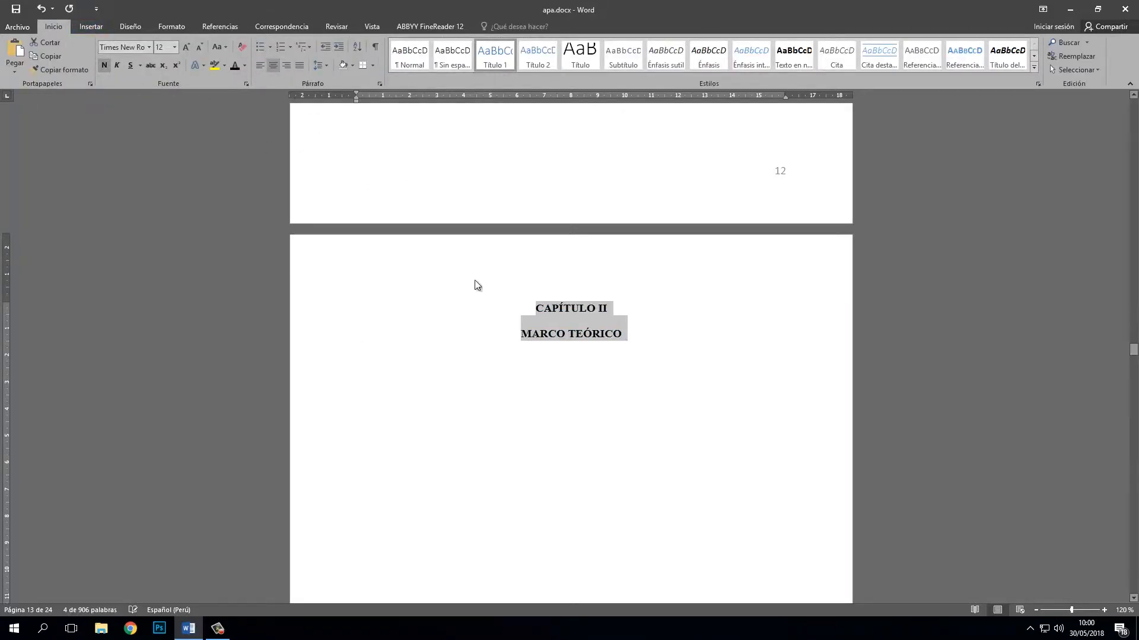
# - Insert ten blank lines above CAPÍTULO II to move both chapter titles down toward the middle of the page
pyautogui.click(536, 308)
pyautogui.press('Return')
pyautogui.press('Return')
pyautogui.press('Return')
pyautogui.press('Return')
pyautogui.press('Return')
pyautogui.press('Return')
pyautogui.press('Return')
pyautogui.press('Return')
pyautogui.press('Return')
pyautogui.press('Return')
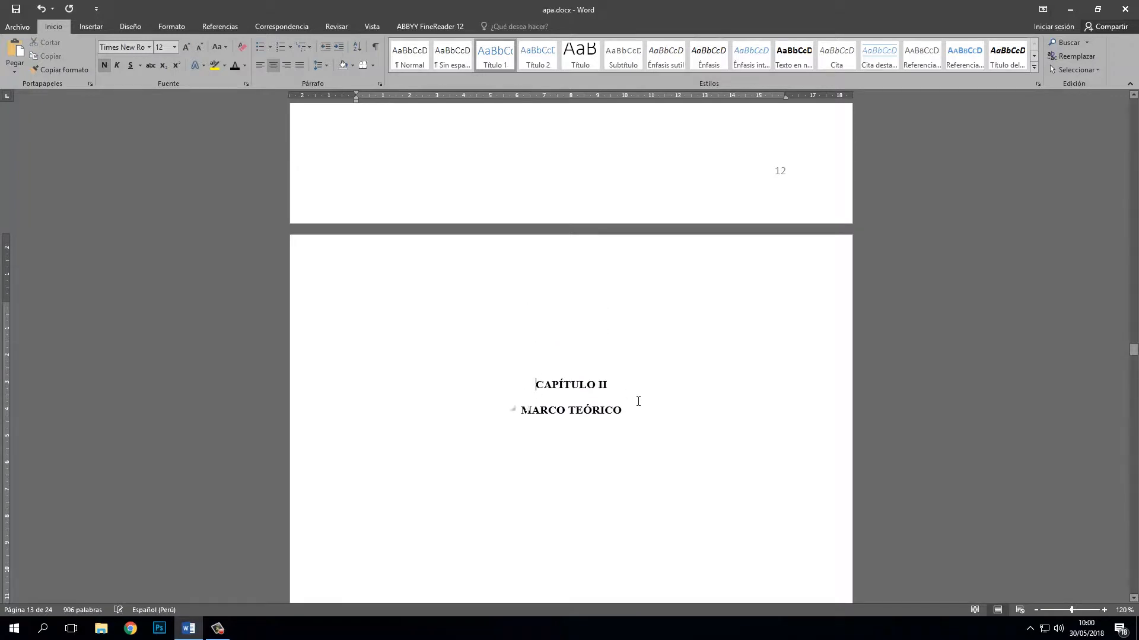
pyautogui.press('BackSpace')
pyautogui.press('Return')
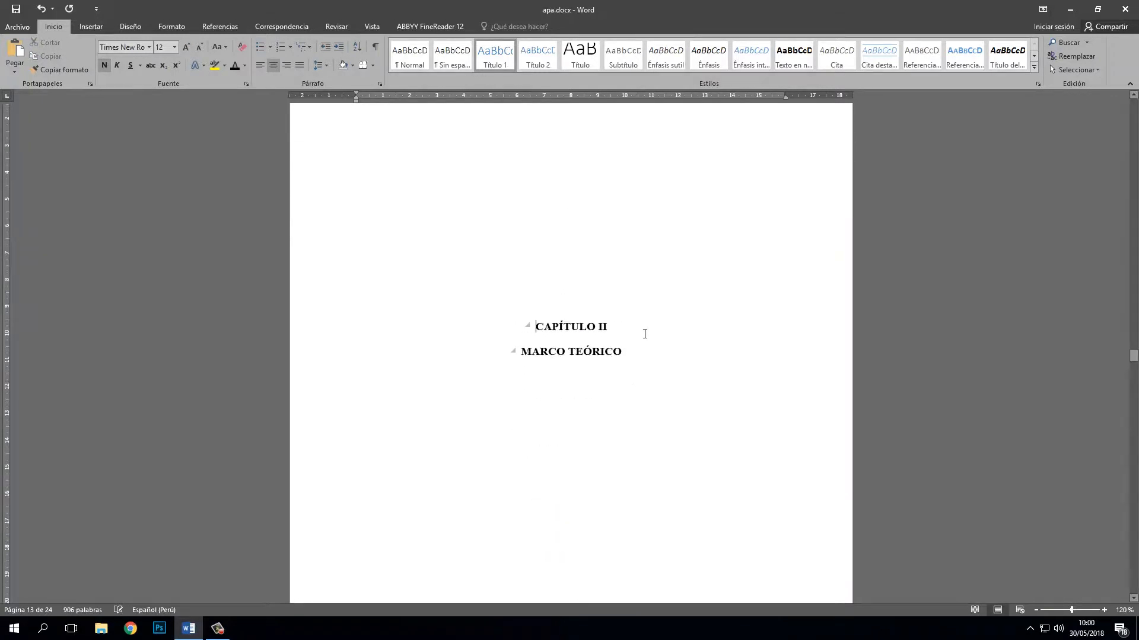
# - Number the heading ANTECEDENTES at the second level with the 1., 1.1., 1.1.1. multilevel list and make it bold
pyautogui.scroll(-8, 609, 316)
pyautogui.click(469, 338)
pyautogui.scroll(-2, 416, 338)
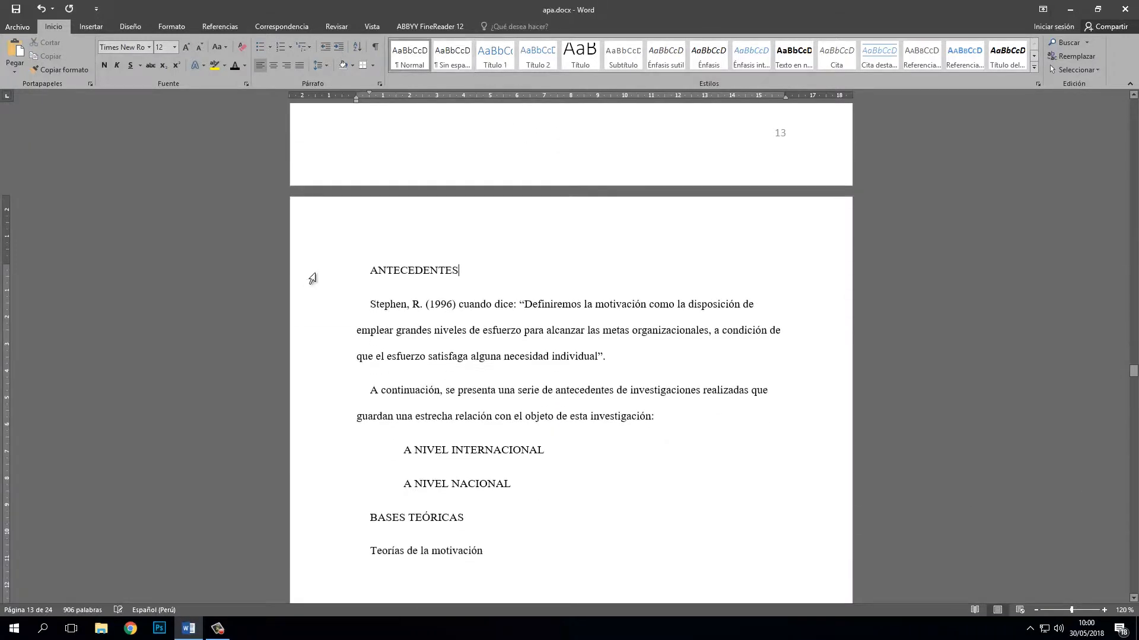
pyautogui.click(313, 277)
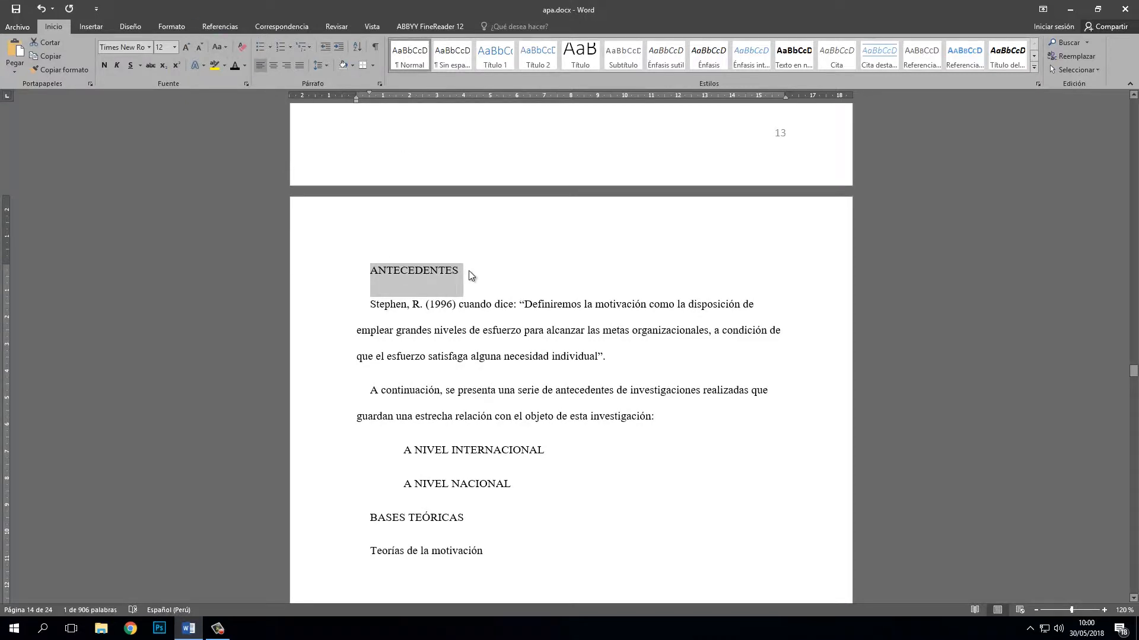
pyautogui.scroll(-1, 398, 184)
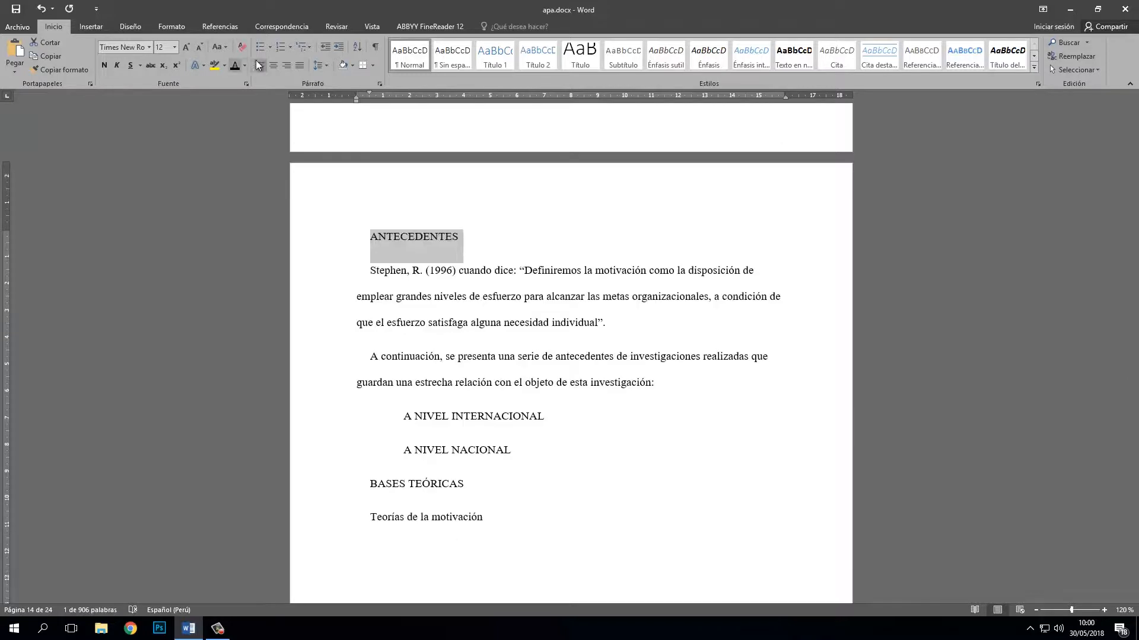
pyautogui.click(302, 46)
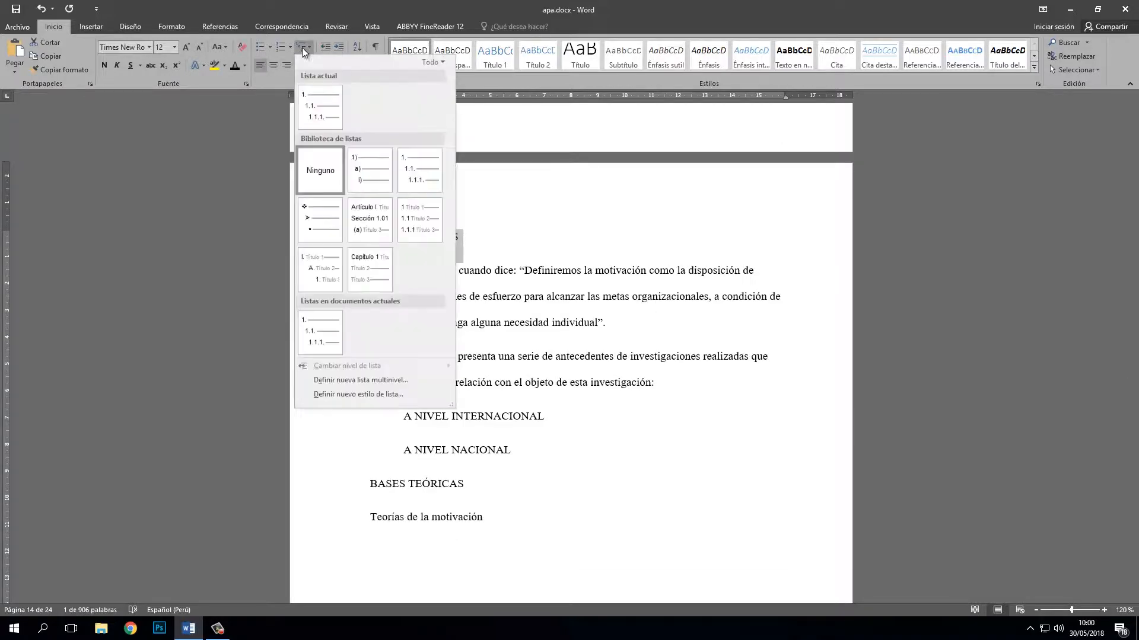
pyautogui.click(429, 178)
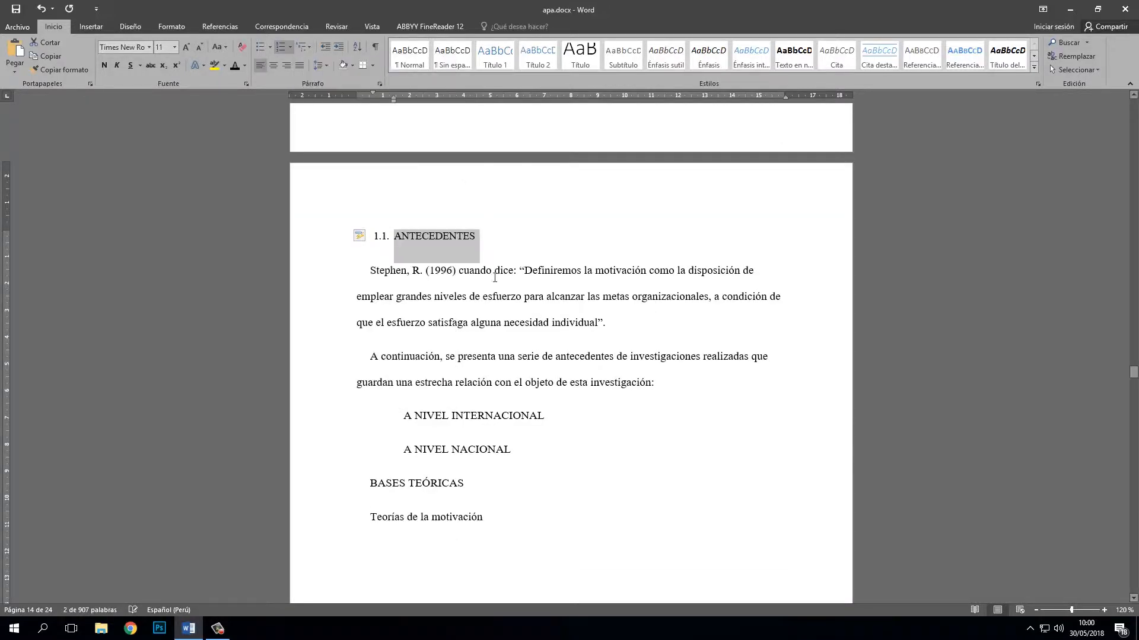
pyautogui.hotkey('ctrl', 'n')
# - Define a new list style for the ANTECEDENTES numbering that starts at 2
pyautogui.click(381, 236)
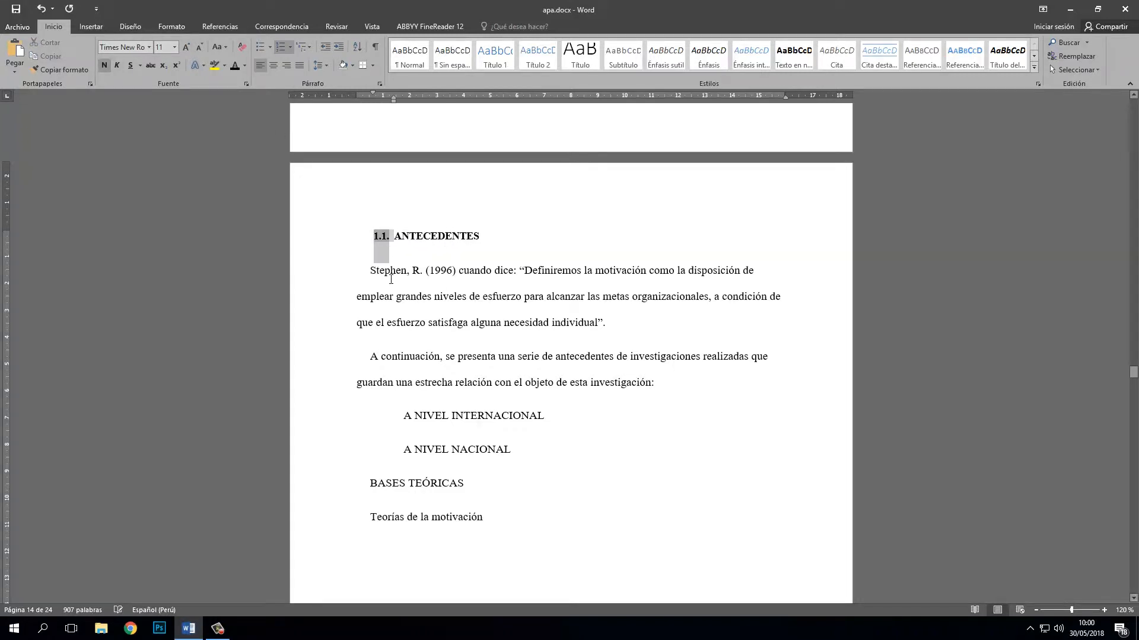
pyautogui.click(302, 46)
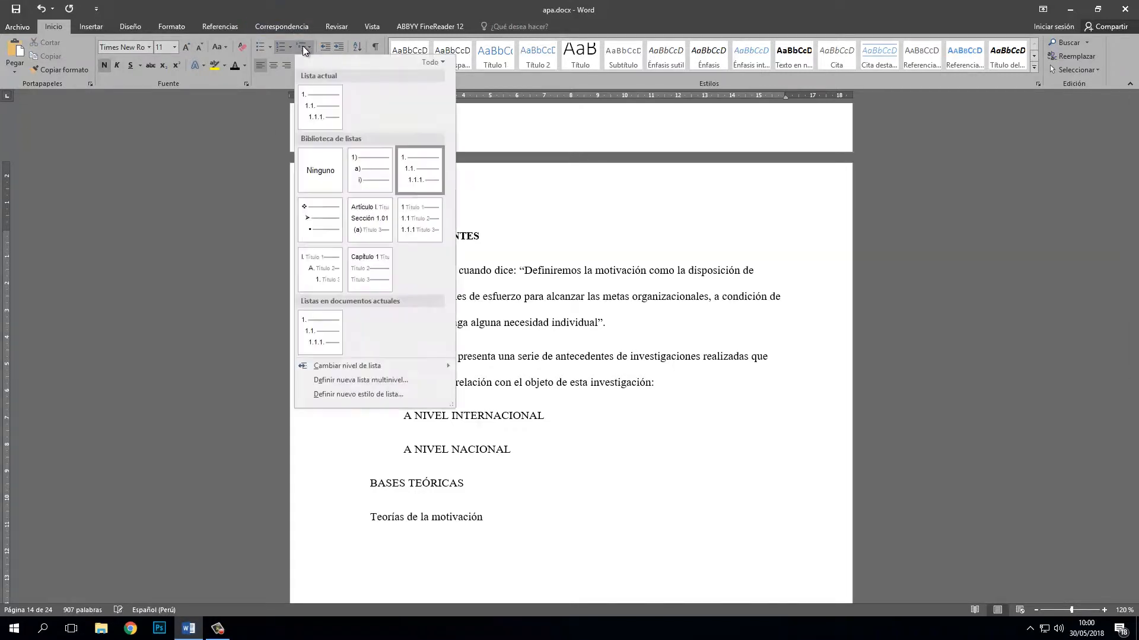
pyautogui.click(374, 400)
pyautogui.press('Tab')
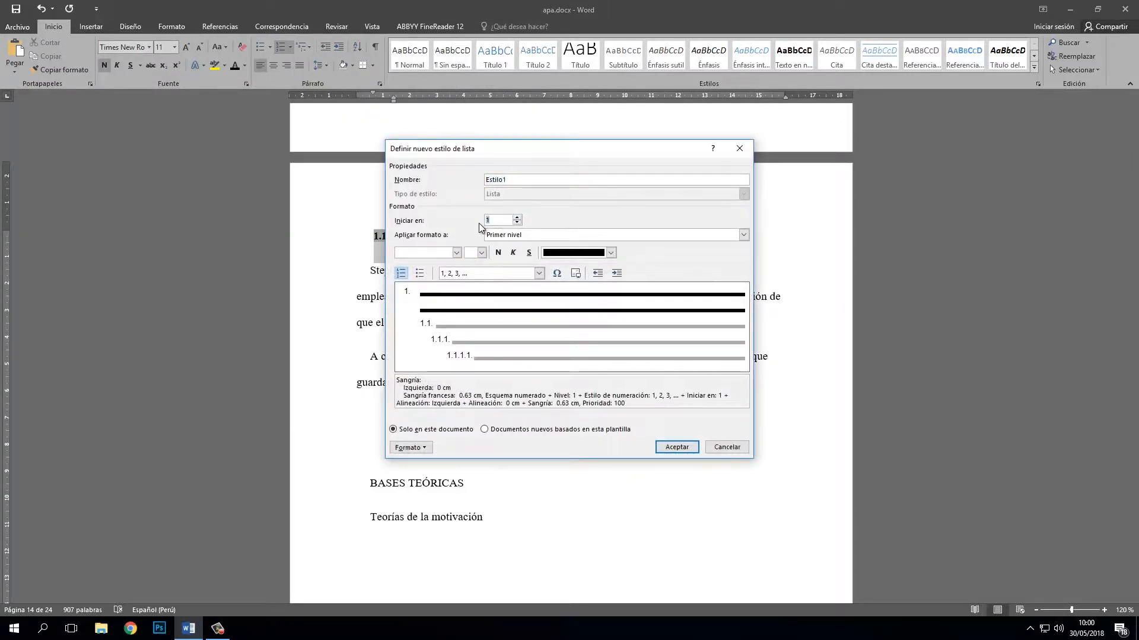
pyautogui.click(676, 447)
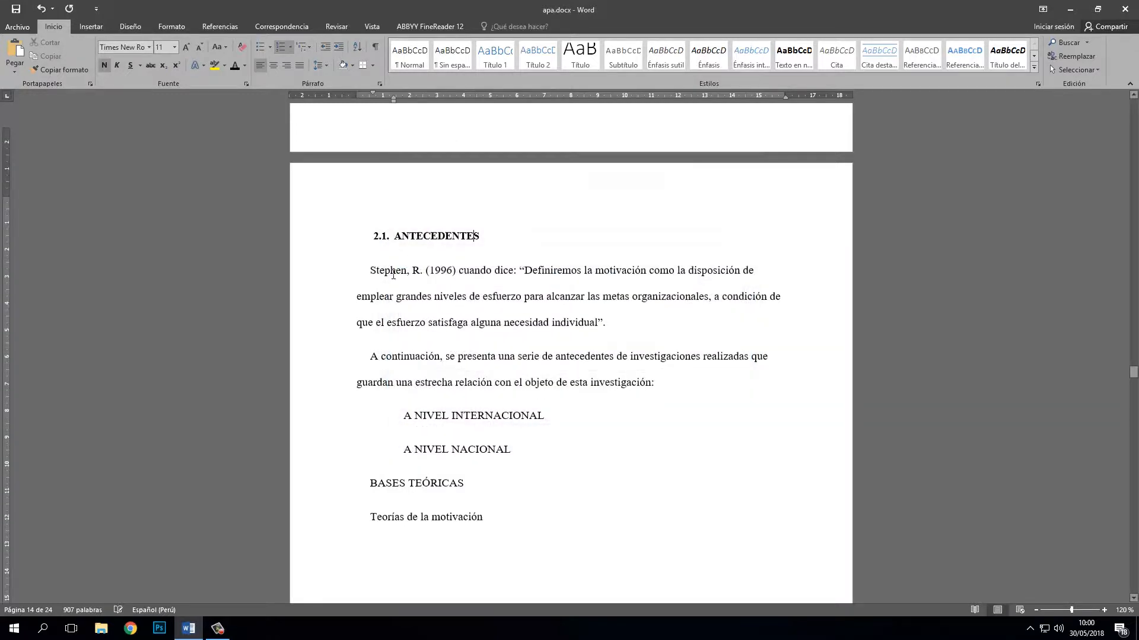
# - Indent the two body paragraphs under ANTECEDENTES so they align beneath the heading text
pyautogui.scroll(-1, 476, 252)
pyautogui.moveTo(369, 236); pyautogui.dragTo(653, 340)
pyautogui.press('Tab')
pyautogui.press('Tab')
pyautogui.press('Tab')
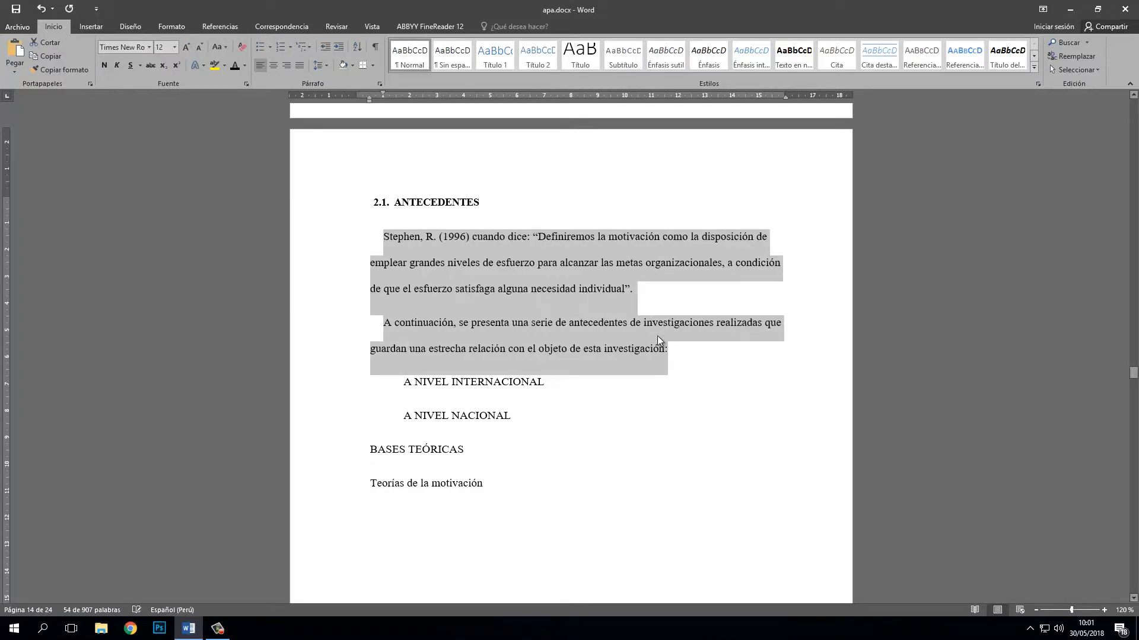
pyautogui.press('Tab')
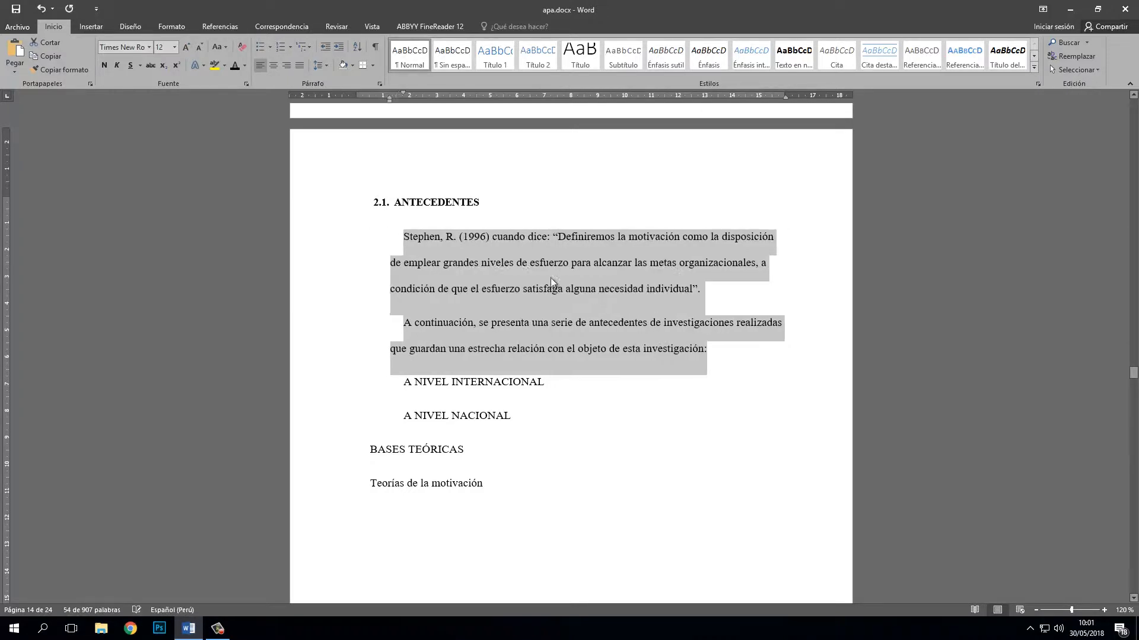
pyautogui.click(477, 262)
pyautogui.scroll(-1, 425, 297)
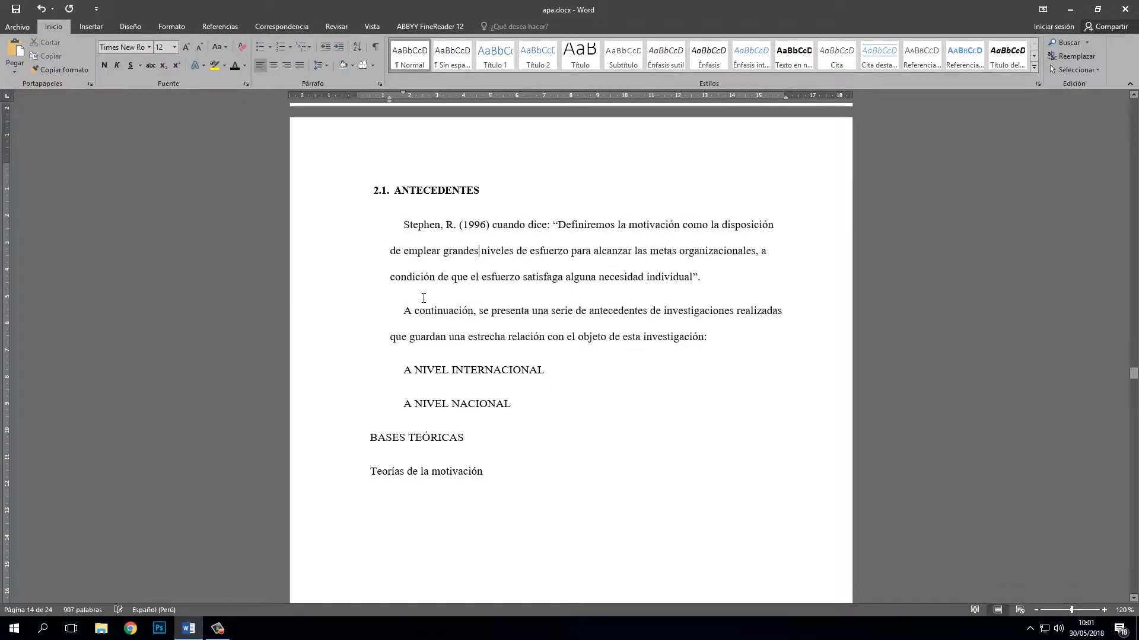
# - Copy the formatting of ANTECEDENTES onto A NIVEL INTERNACIONAL and change its list level to the third level, 2.1.1
pyautogui.scroll(1, 461, 314)
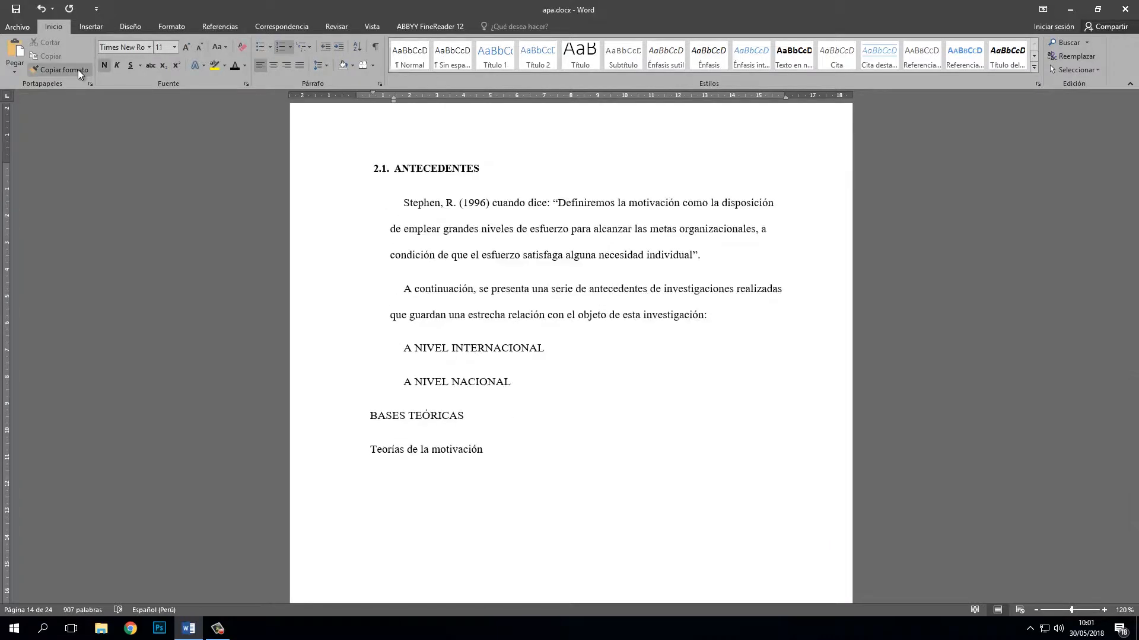
pyautogui.click(356, 349)
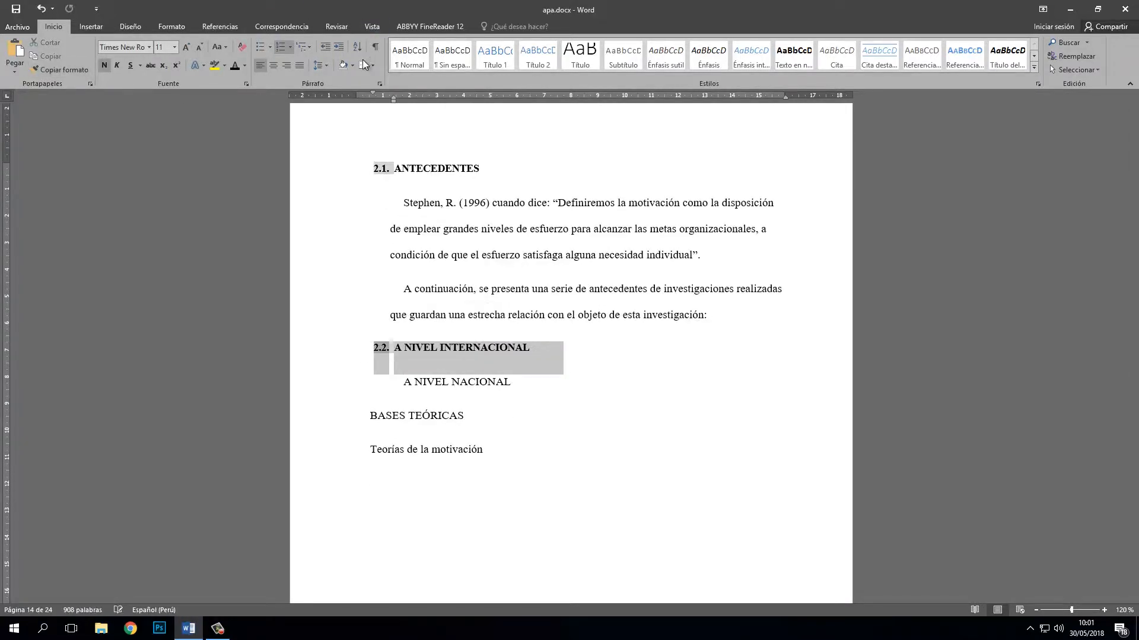
pyautogui.click(306, 47)
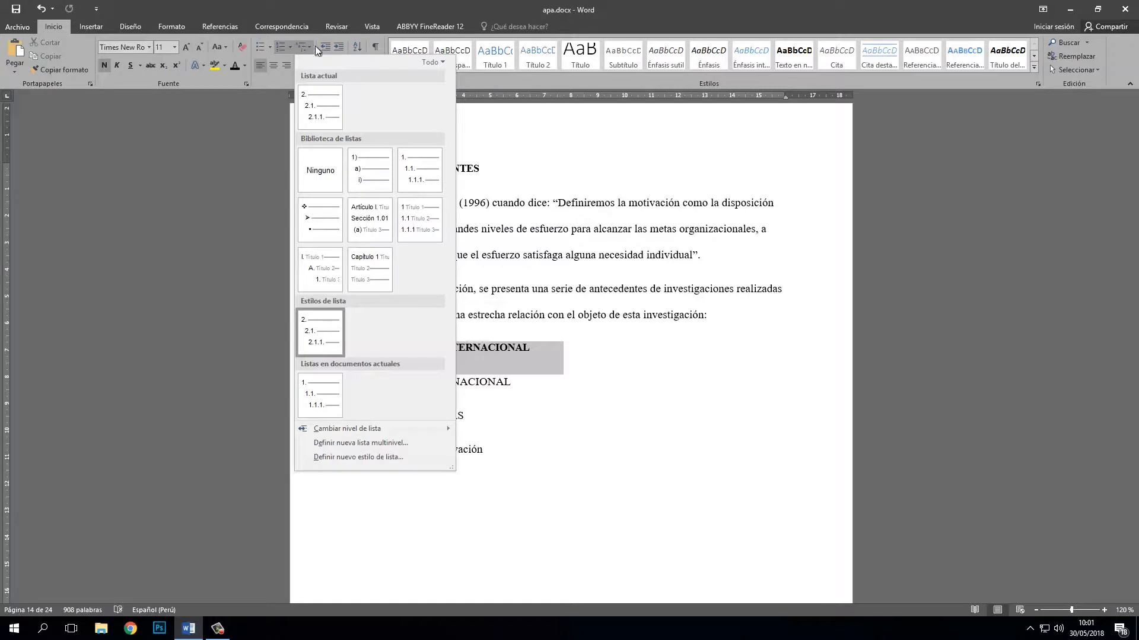
pyautogui.moveTo(407, 433)
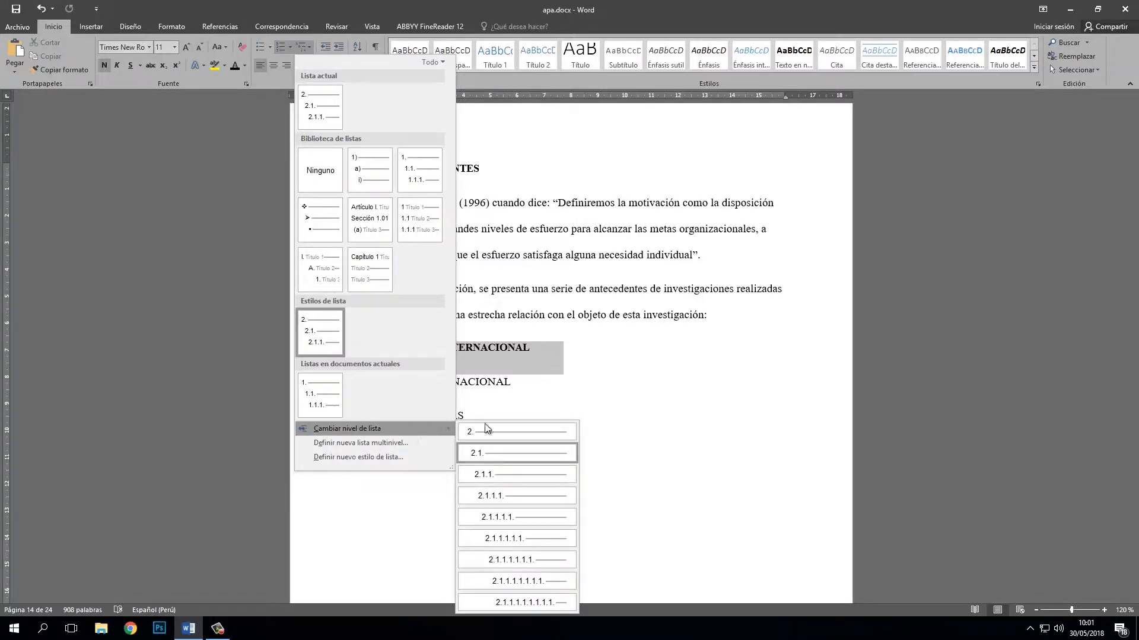
pyautogui.click(509, 475)
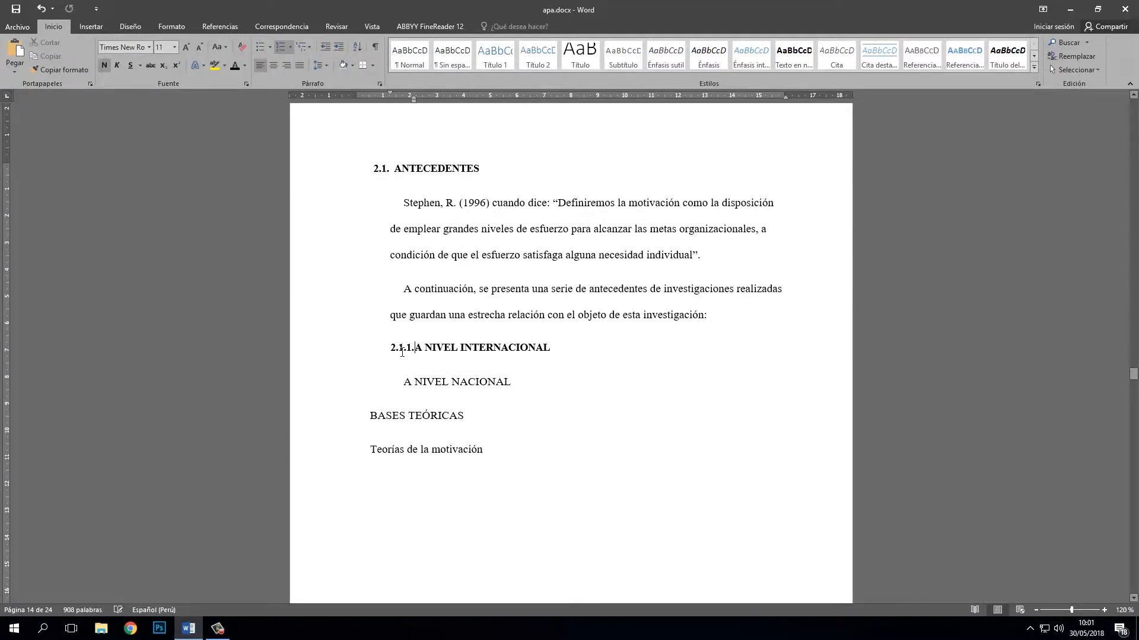
pyautogui.click(402, 352)
# - Copy the formatting of the third-level heading A NIVEL INTERNACIONAL onto A NIVEL NACIONAL
pyautogui.click(444, 348)
pyautogui.scroll(-1, 457, 356)
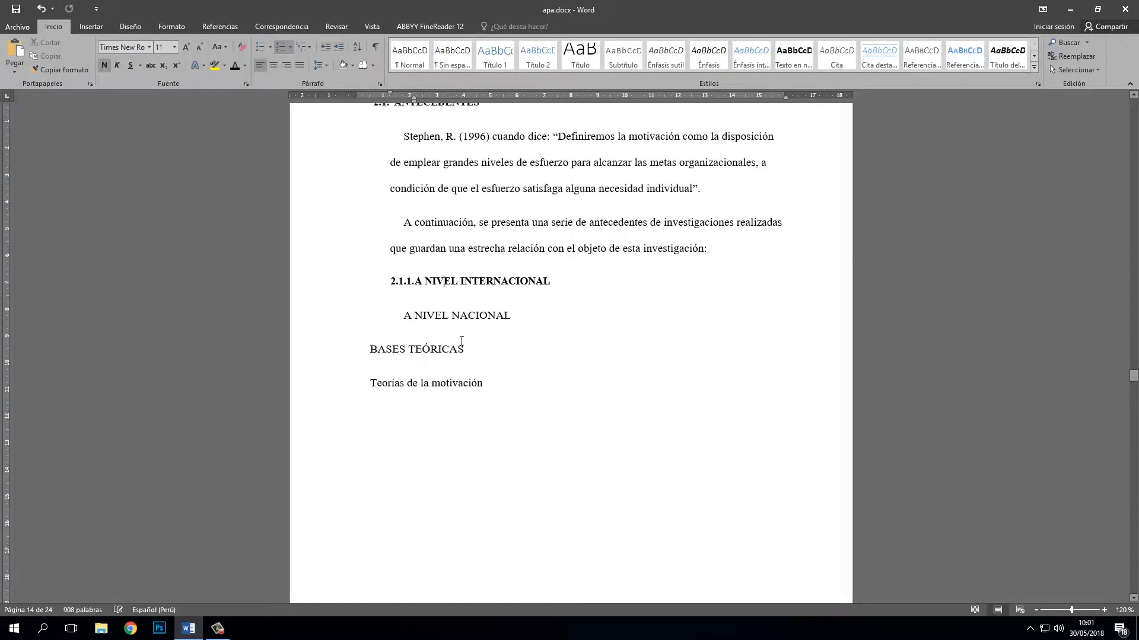
pyautogui.click(64, 69)
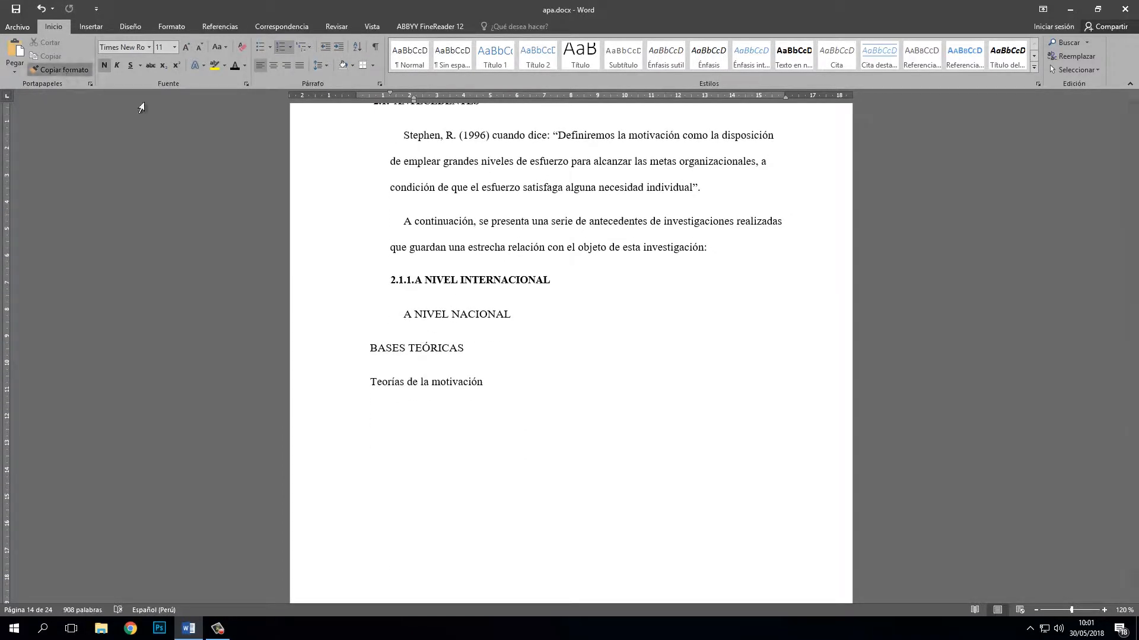
pyautogui.moveTo(391, 325); pyautogui.dragTo(461, 325)
pyautogui.click(461, 325)
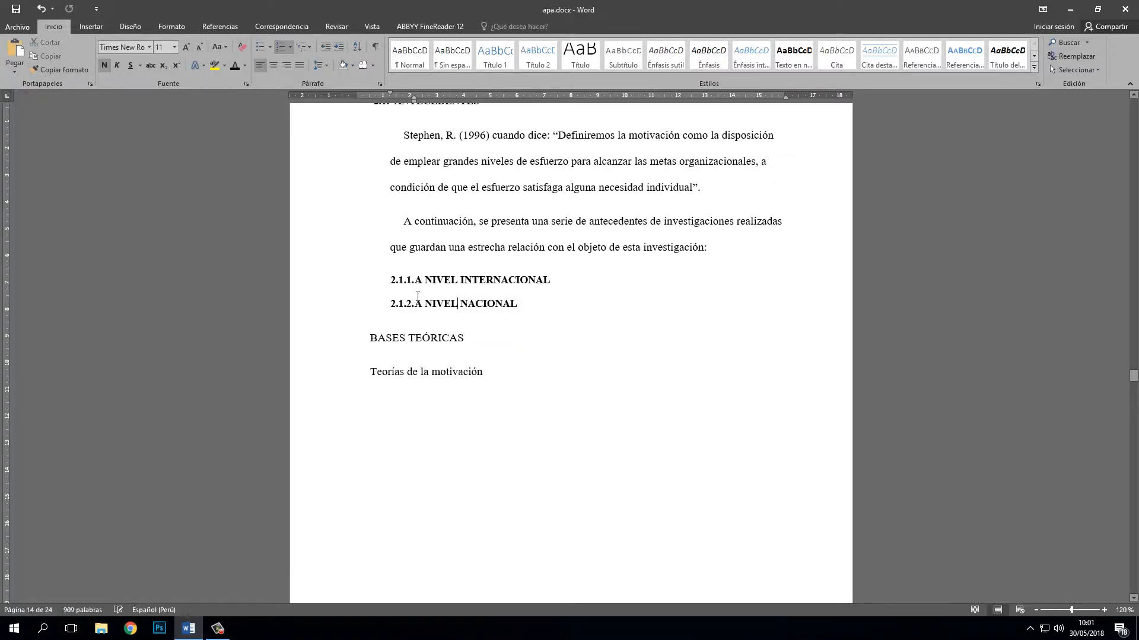
# - Copy the formatting of ANTECEDENTES onto the heading BASES TEÓRICAS and indent the line Teorías de la motivación with a tab
pyautogui.scroll(-1, 439, 312)
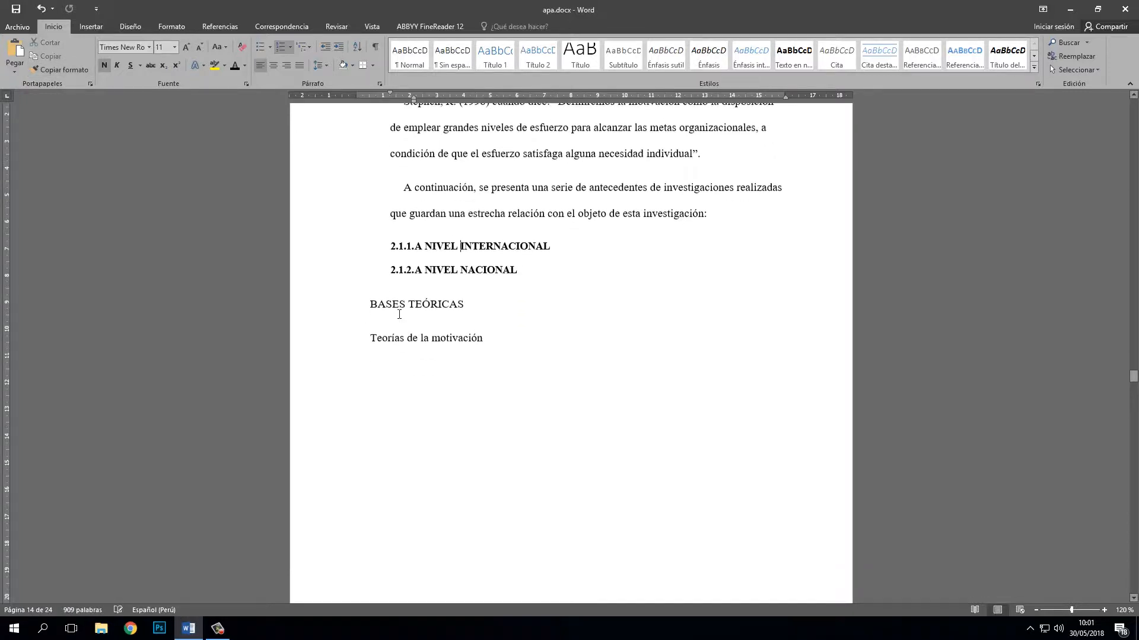
pyautogui.click(405, 304)
pyautogui.scroll(6, 434, 325)
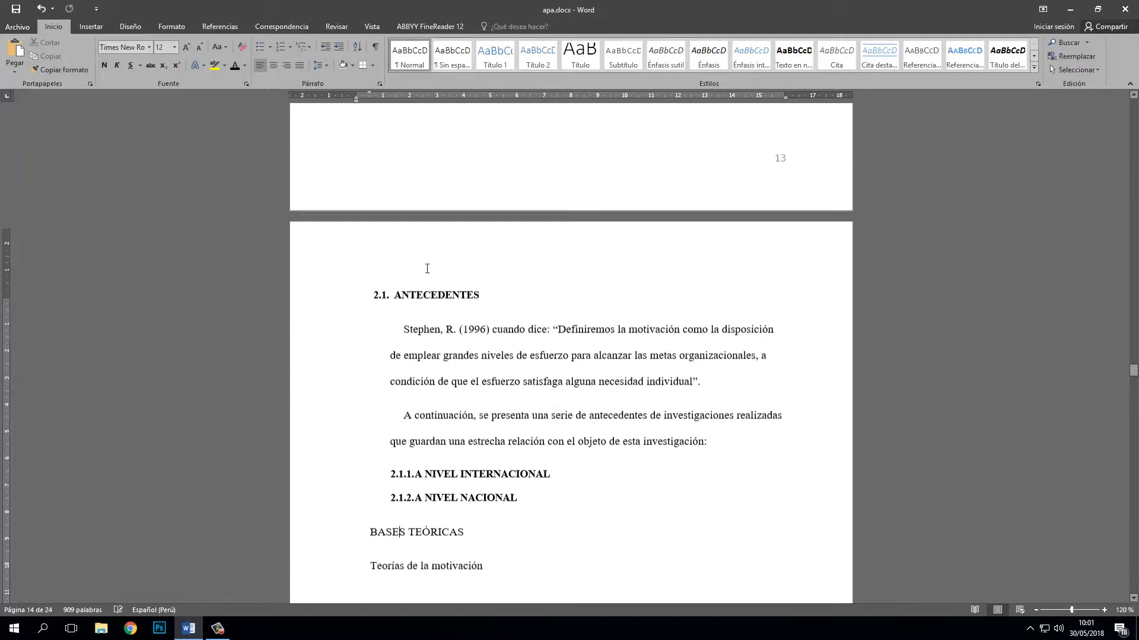
pyautogui.scroll(-2, 423, 265)
pyautogui.click(454, 270)
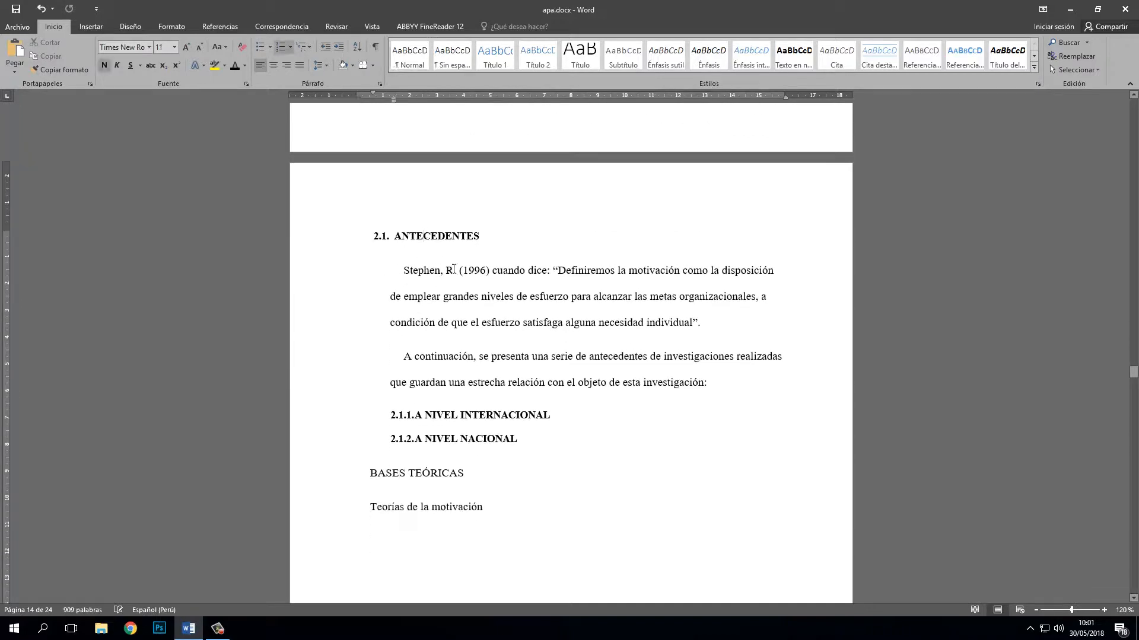
pyautogui.click(58, 68)
pyautogui.scroll(-5, 353, 320)
pyautogui.click(340, 309)
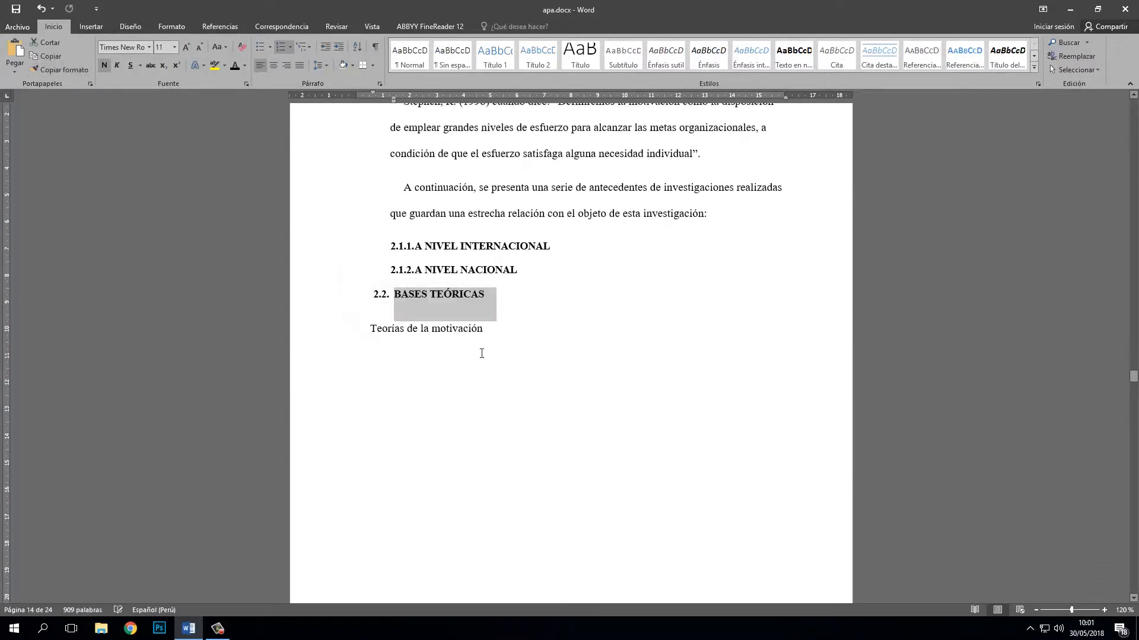
pyautogui.press('Right')
pyautogui.press('Tab')
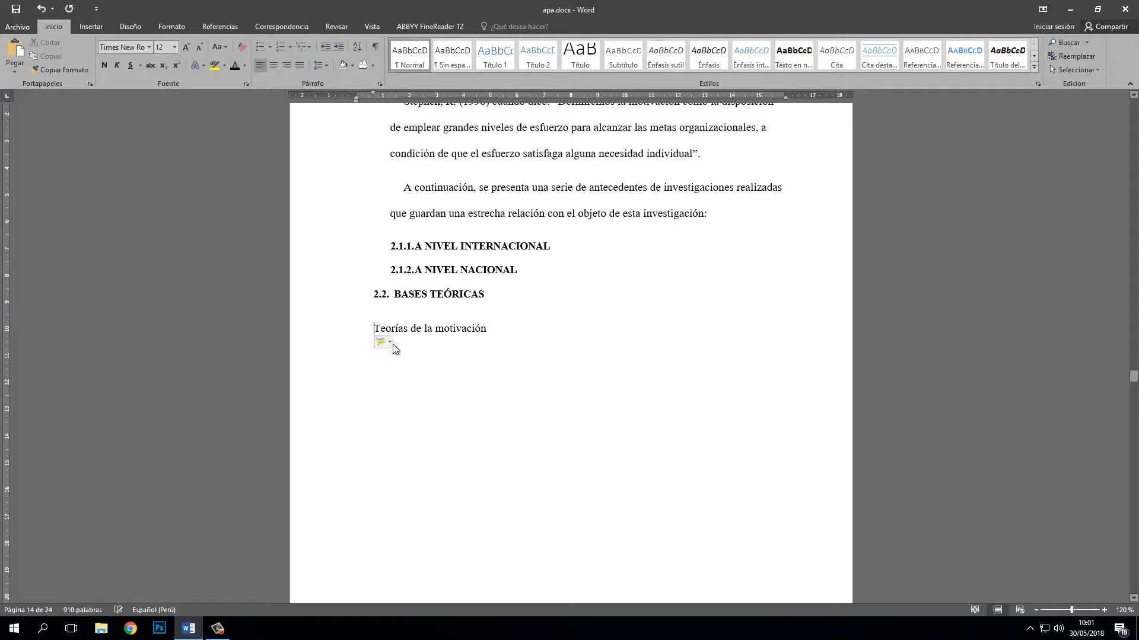
pyautogui.click(409, 294)
# - Format the titles CAPÍTULO III and MARCO METODOLÓGICO as centered, black, bold level 1 headings (Título 1)
pyautogui.scroll(9, 493, 301)
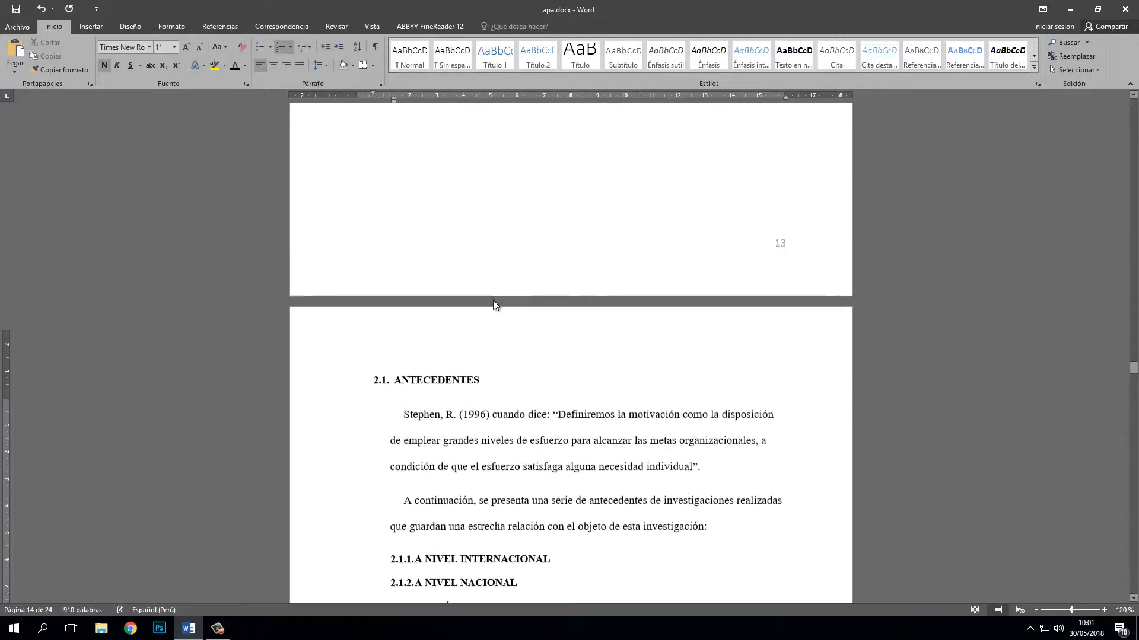
pyautogui.scroll(-6, 493, 301)
pyautogui.click(502, 302)
pyautogui.scroll(-15, 505, 304)
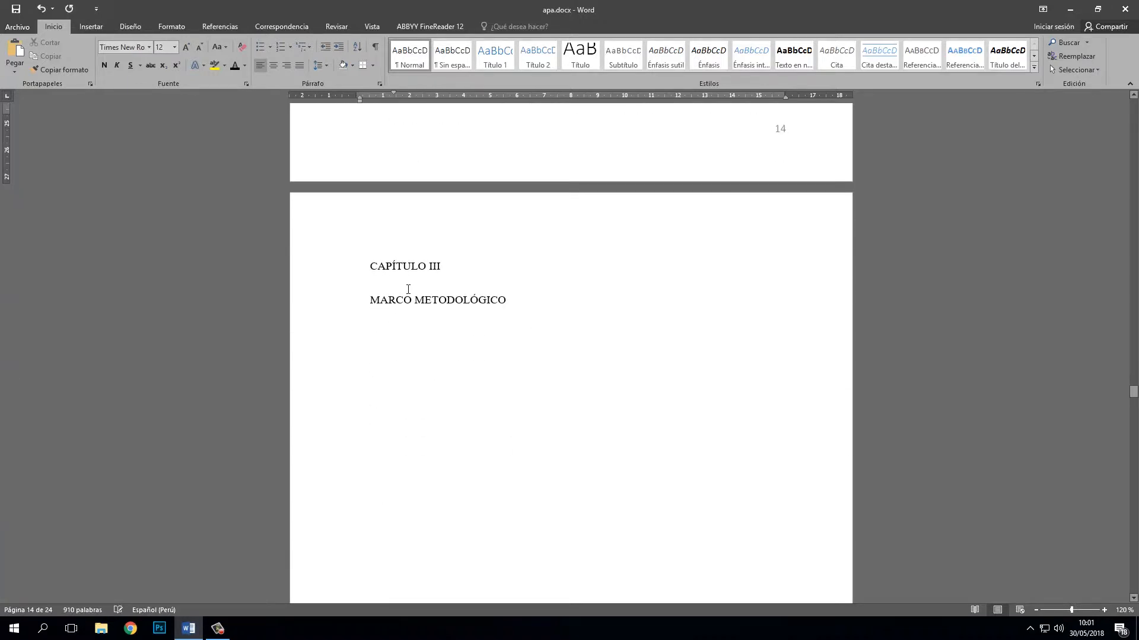
pyautogui.moveTo(368, 267); pyautogui.dragTo(564, 304)
pyautogui.hotkey('ctrl', 't')
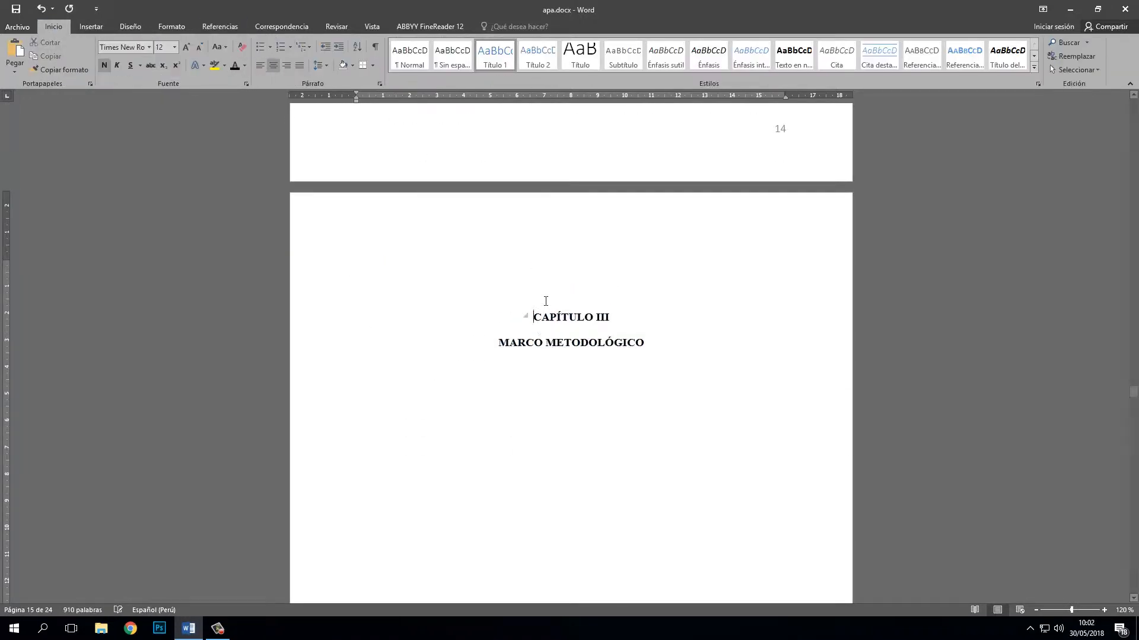
# - Format the first HIPÓTESIS heading of chapter III as bold with the second-level number 3.1
pyautogui.scroll(-2, 579, 318)
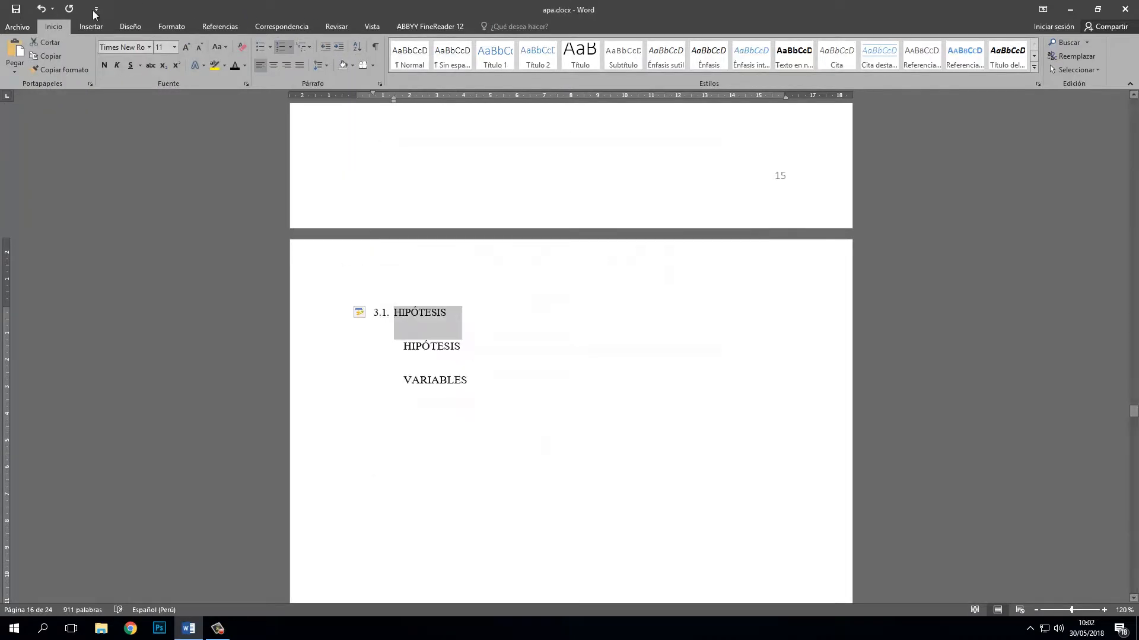
pyautogui.click(104, 65)
pyautogui.scroll(-1, 358, 325)
# - Copy the formatting of heading 3.1 onto the HIPÓTESIS and VARIABLES lines below it, numbering them as third-level headings
pyautogui.click(59, 70)
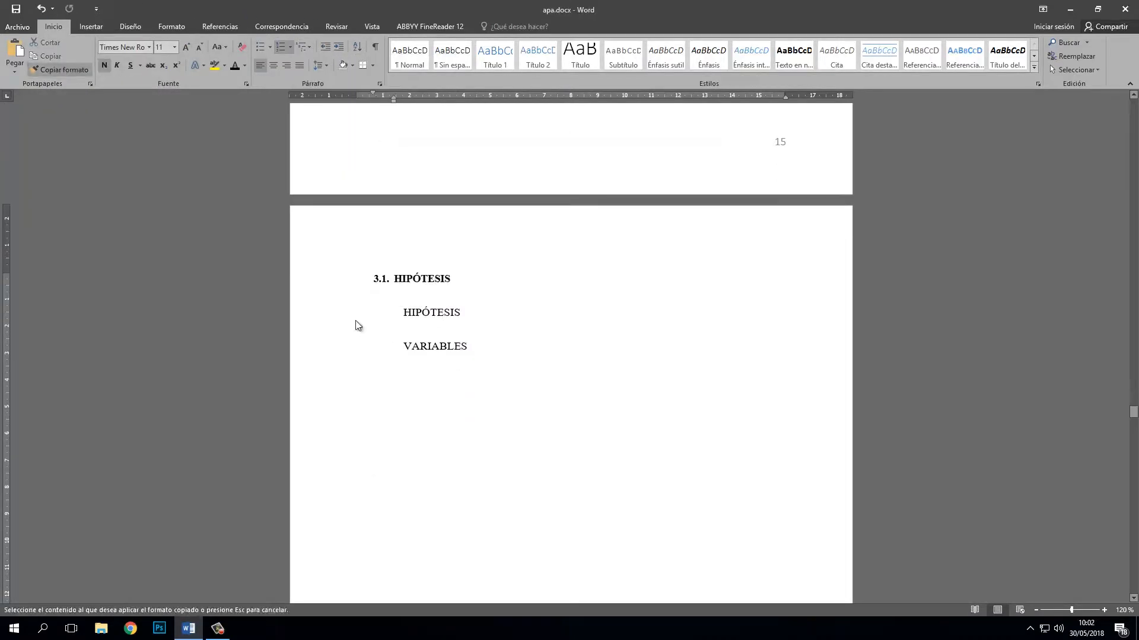
pyautogui.click(357, 321)
pyautogui.click(303, 47)
pyautogui.click(504, 469)
pyautogui.click(59, 70)
pyautogui.click(464, 335)
pyautogui.hotkey('ctrl', 'z')
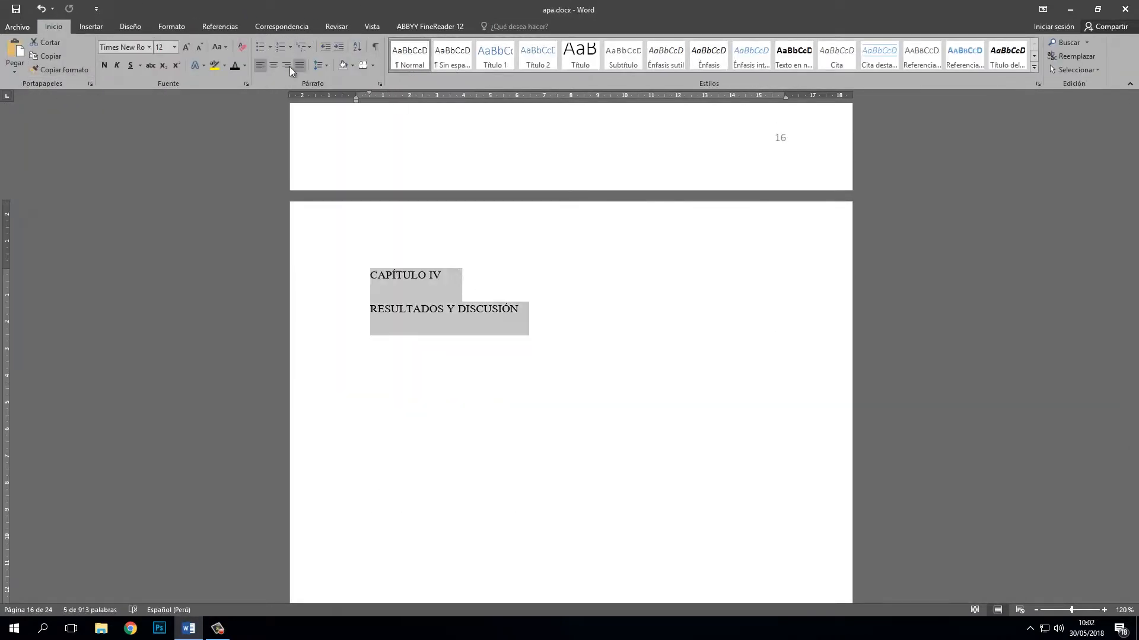
# - Format the titles CAPÍTULO IV and RESULTADOS Y DISCUSIÓN as centered and bold, placed around the middle of their page
pyautogui.click(273, 65)
pyautogui.scroll(-2, 635, 320)
pyautogui.moveTo(540, 240); pyautogui.dragTo(659, 275)
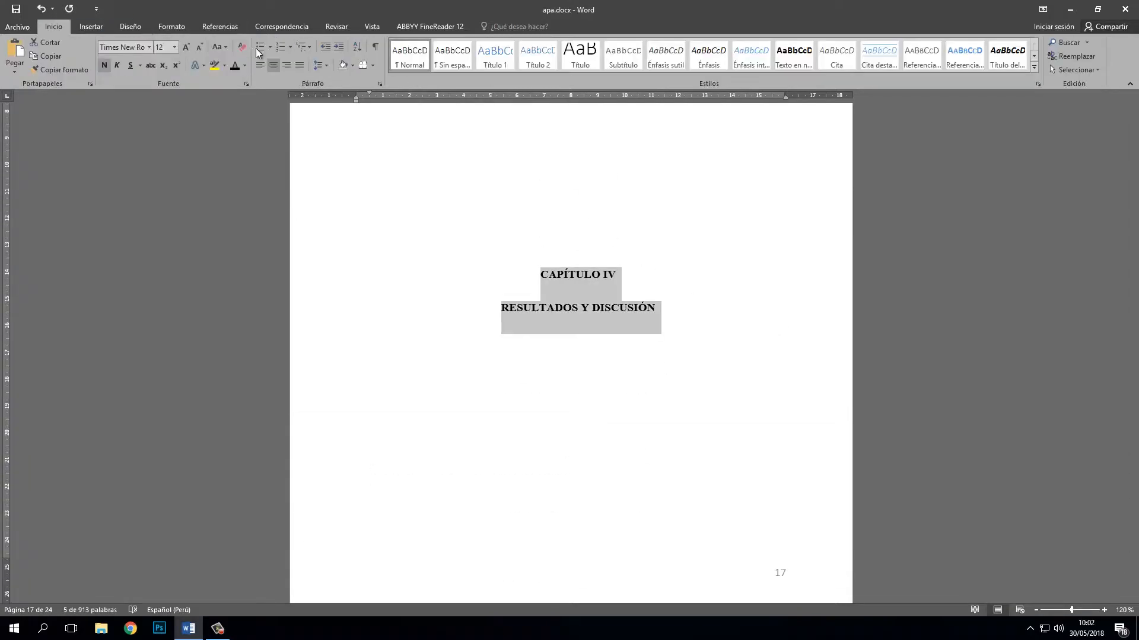
# - Add CAPÍTULO IV and RESULTADOS Y DISCUSIÓN to the table of contents as level 1 headings and center them again
pyautogui.click(220, 27)
pyautogui.click(74, 43)
pyautogui.click(72, 71)
pyautogui.click(54, 26)
pyautogui.click(274, 66)
# - Apply second-level multilevel list numbering to the heading Descripción de resultados a nivel de dimensiones
pyautogui.scroll(-14, 453, 243)
pyautogui.tripleClick(453, 204)
pyautogui.click(290, 47)
pyautogui.click(371, 152)
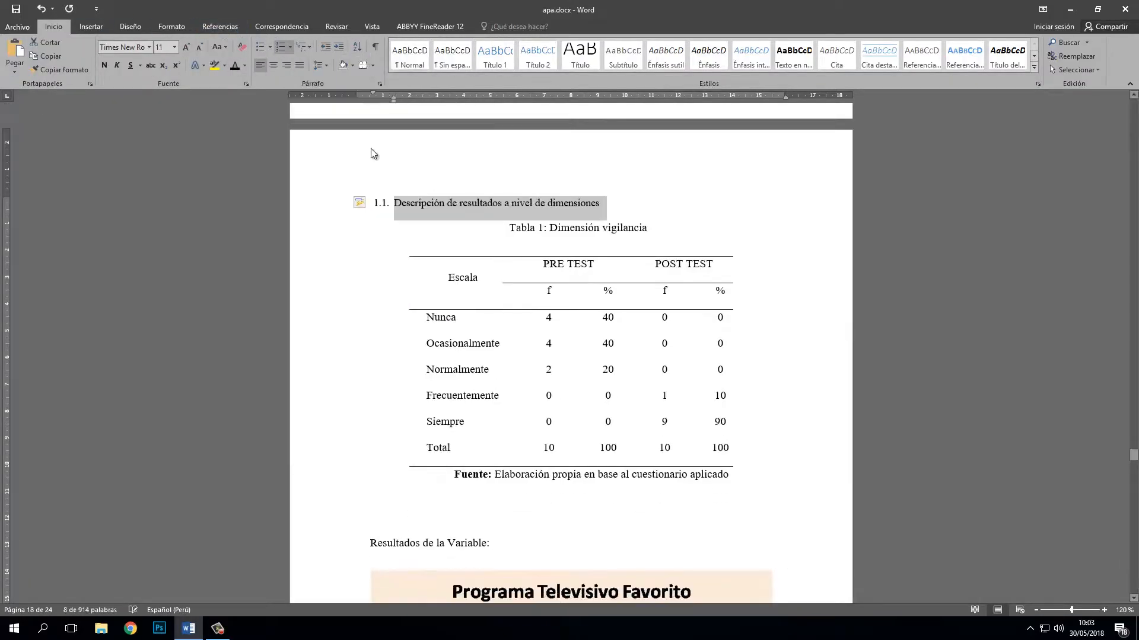
# - Define a new list style for the numbering of Descripción de resultados a nivel de dimensiones and make the heading bold
pyautogui.click(303, 47)
pyautogui.click(355, 466)
pyautogui.click(676, 447)
pyautogui.click(104, 65)
# - Copy the formatting of Descripción de resultados a nivel de dimensiones onto the heading Resultados de la Variable
pyautogui.click(462, 204)
pyautogui.scroll(-1, 484, 202)
pyautogui.click(59, 70)
pyautogui.scroll(-1, 488, 294)
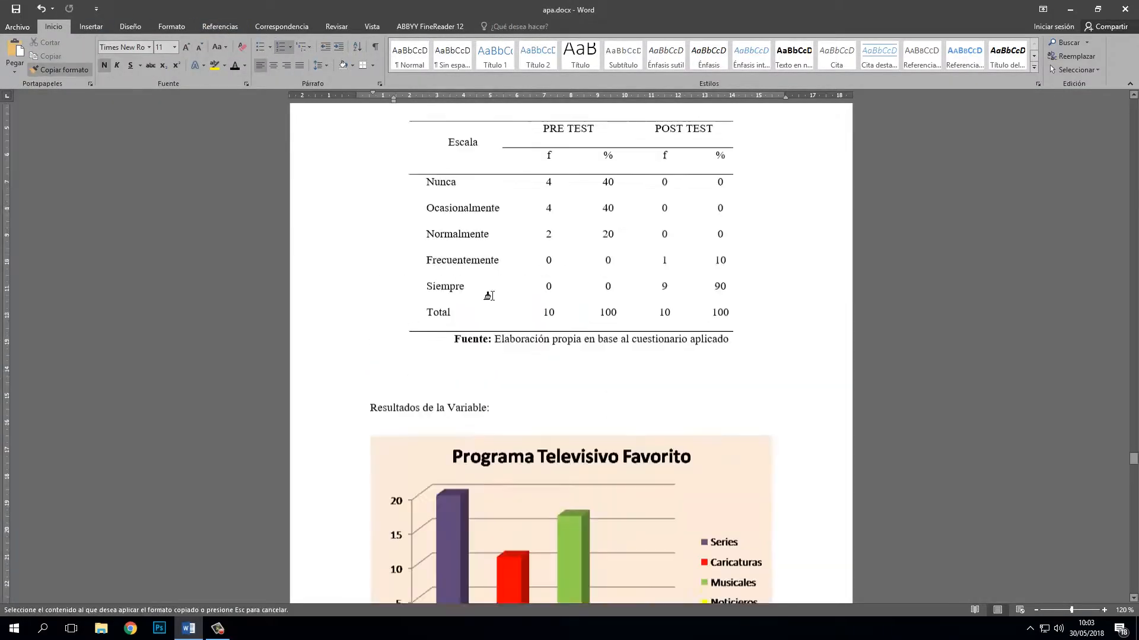
# - Insert eight blank lines above CAPÍTULO V to move both chapter titles down the page
pyautogui.scroll(-8, 488, 295)
pyautogui.click(371, 216)
pyautogui.press('Return')
pyautogui.press('Return')
pyautogui.press('Return')
pyautogui.press('Return')
pyautogui.press('Return')
pyautogui.press('Return')
pyautogui.press('Return')
pyautogui.press('Return')
# - Bold and center the titles CAPÍTULO V and PLAN DE MEJORA and add them to the table of contents as level 1 headings (Título 1)
pyautogui.moveTo(370, 266); pyautogui.dragTo(470, 301)
pyautogui.click(103, 65)
pyautogui.click(274, 66)
pyautogui.click(220, 27)
pyautogui.click(75, 43)
pyautogui.click(71, 70)
pyautogui.click(53, 26)
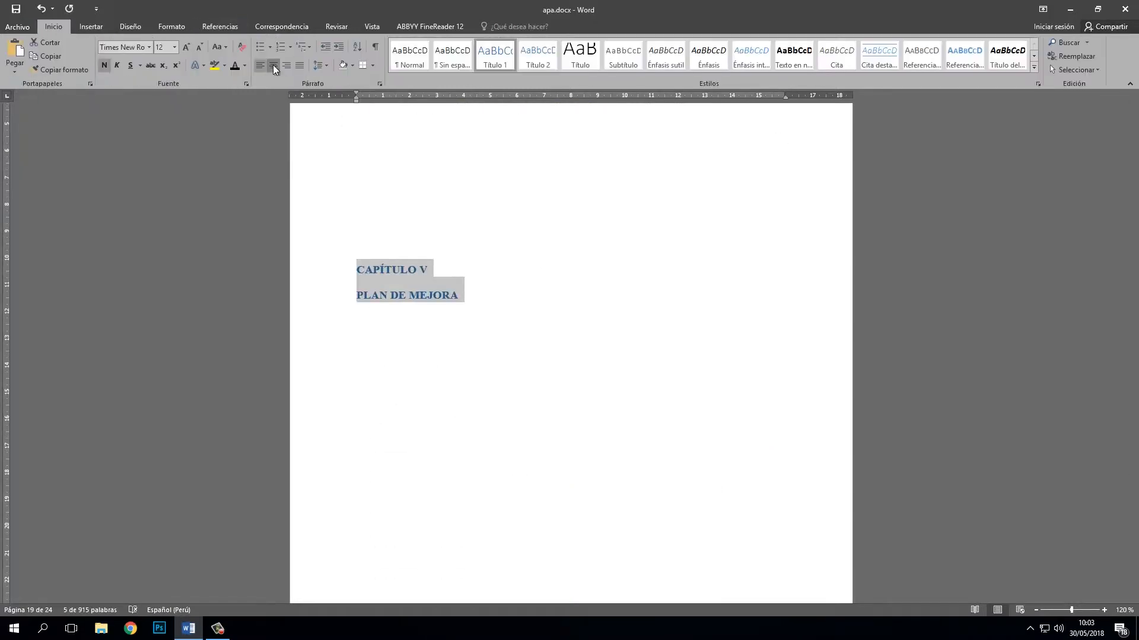
# - Center the selected titles CAPÍTULO V and PLAN DE MEJORA and check the pages around them
pyautogui.click(273, 65)
pyautogui.scroll(-16, 472, 237)
pyautogui.click(428, 230)
pyautogui.scroll(7, 518, 267)
pyautogui.scroll(5, 620, 297)
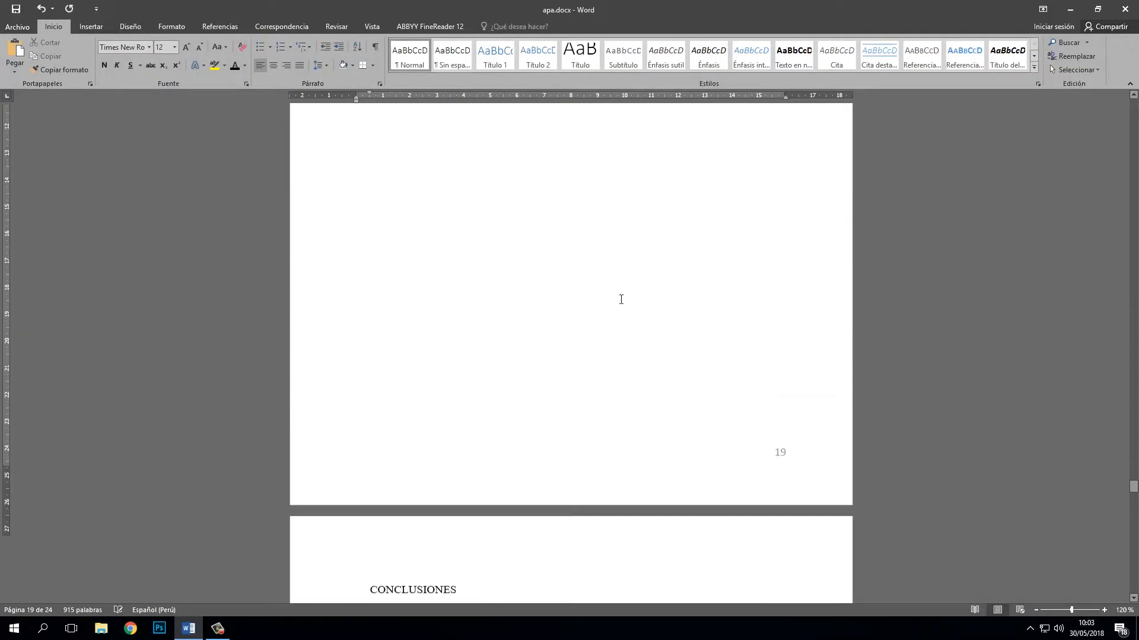
pyautogui.scroll(-7, 625, 294)
pyautogui.scroll(-3, 566, 285)
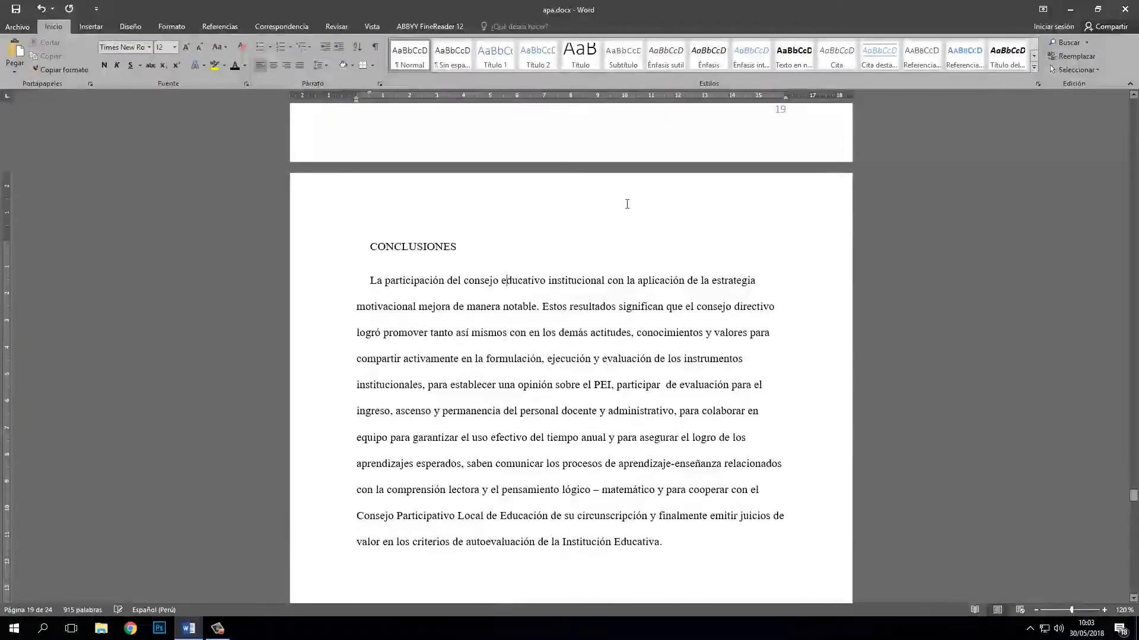
pyautogui.scroll(14, 722, 323)
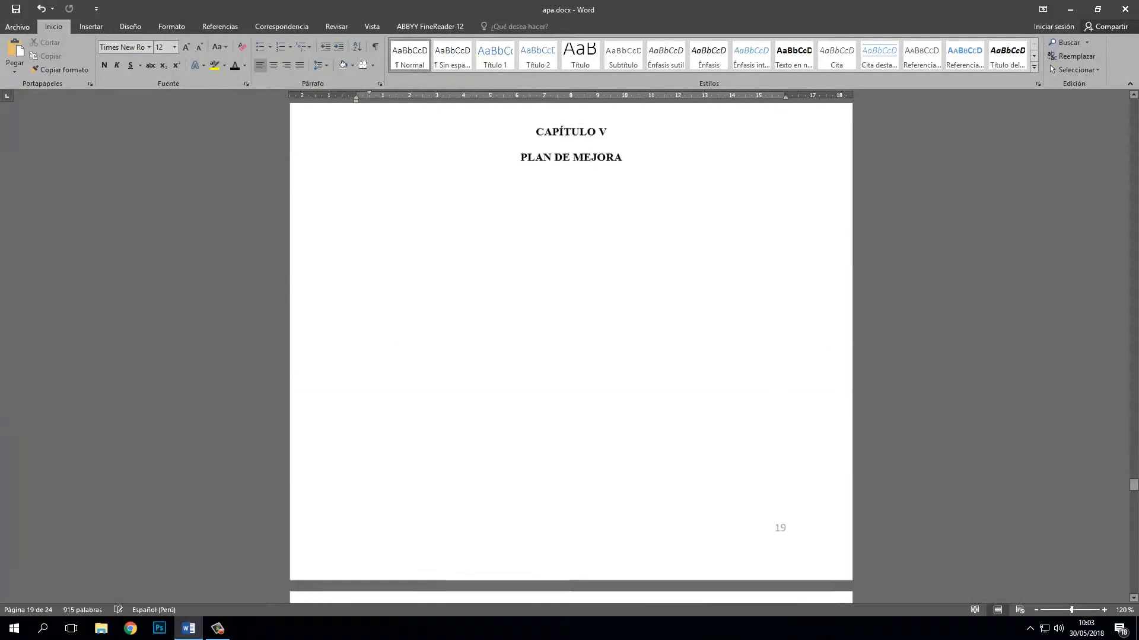
# - Update the entire Índice table of contents, not just its page numbers, and review its entries
pyautogui.moveTo(1135, 483); pyautogui.dragTo(1135, 196)
pyautogui.scroll(3, 648, 285)
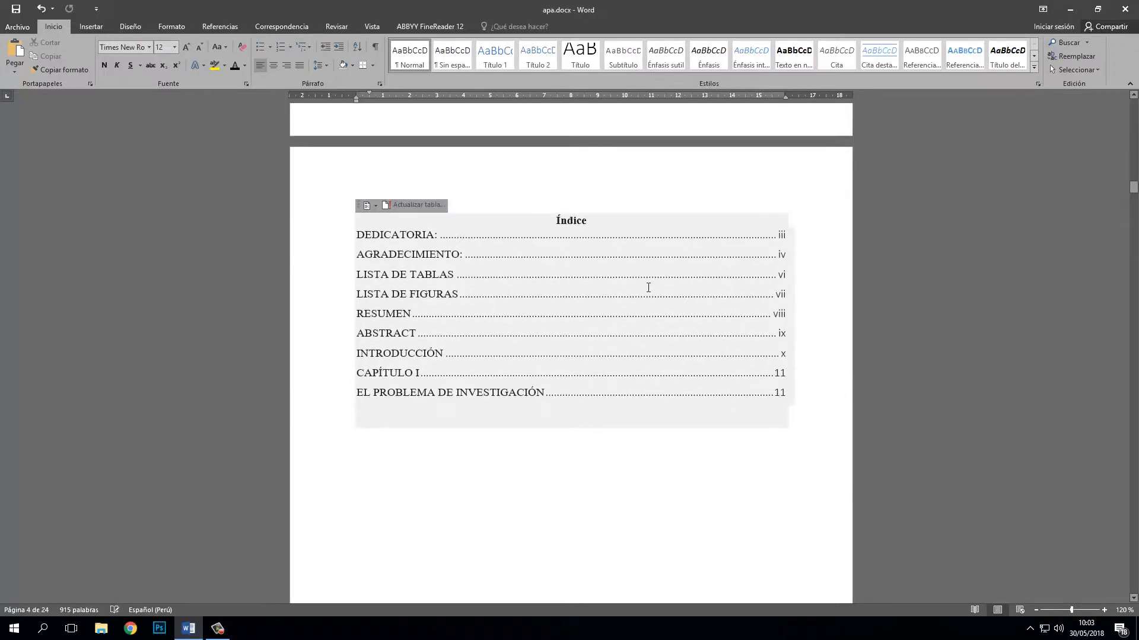
pyautogui.click(640, 275)
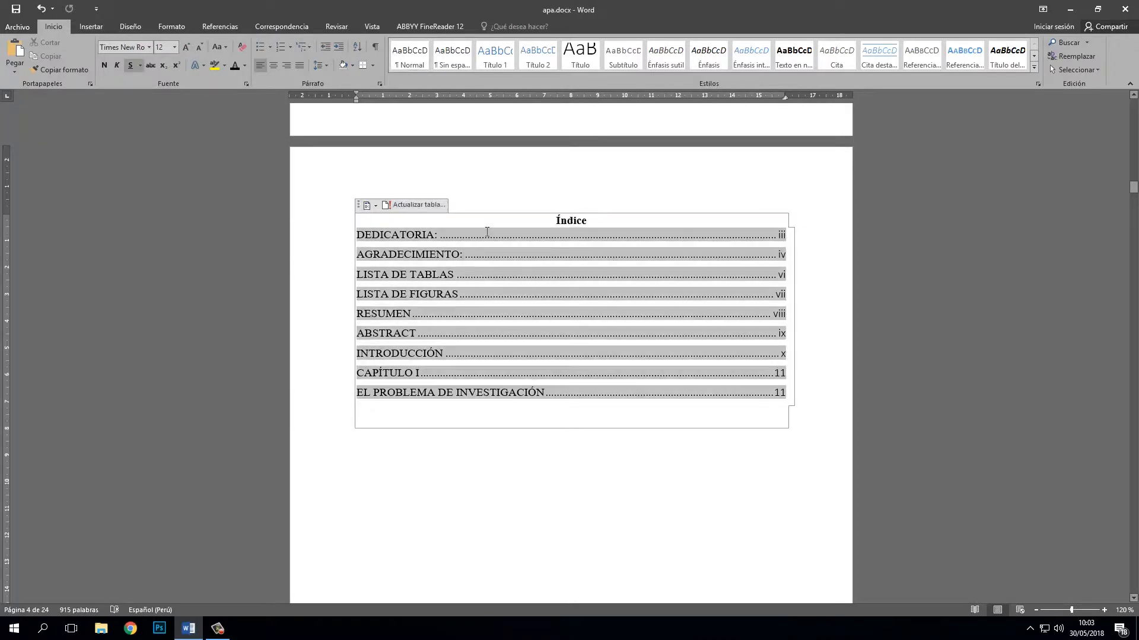
pyautogui.click(418, 205)
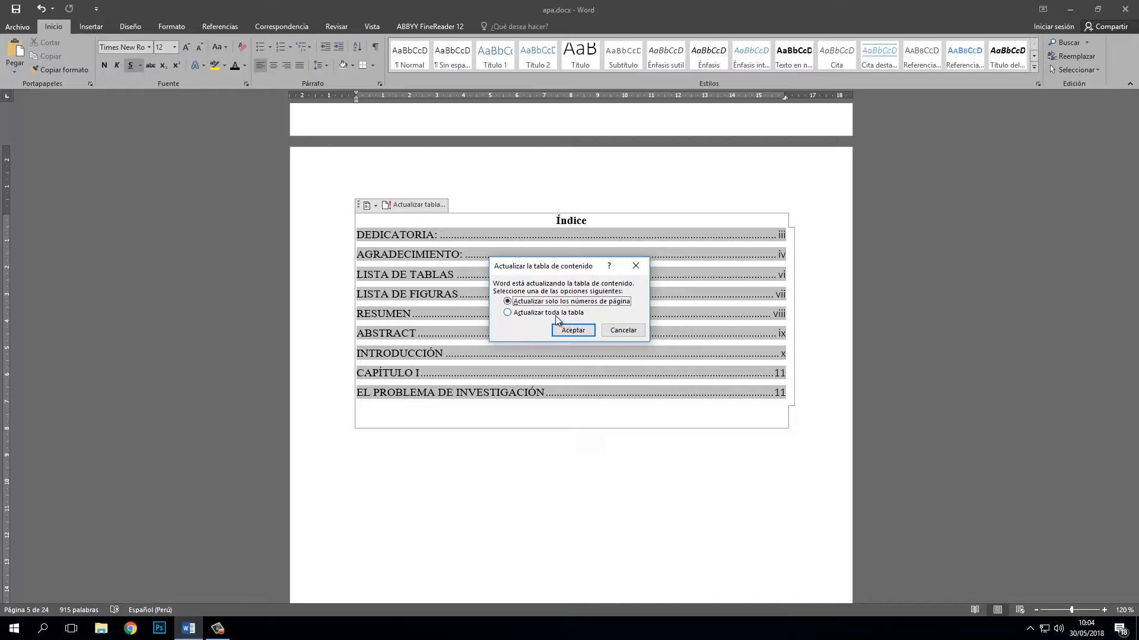
pyautogui.click(535, 313)
pyautogui.click(573, 331)
pyautogui.scroll(-3, 458, 347)
pyautogui.click(449, 330)
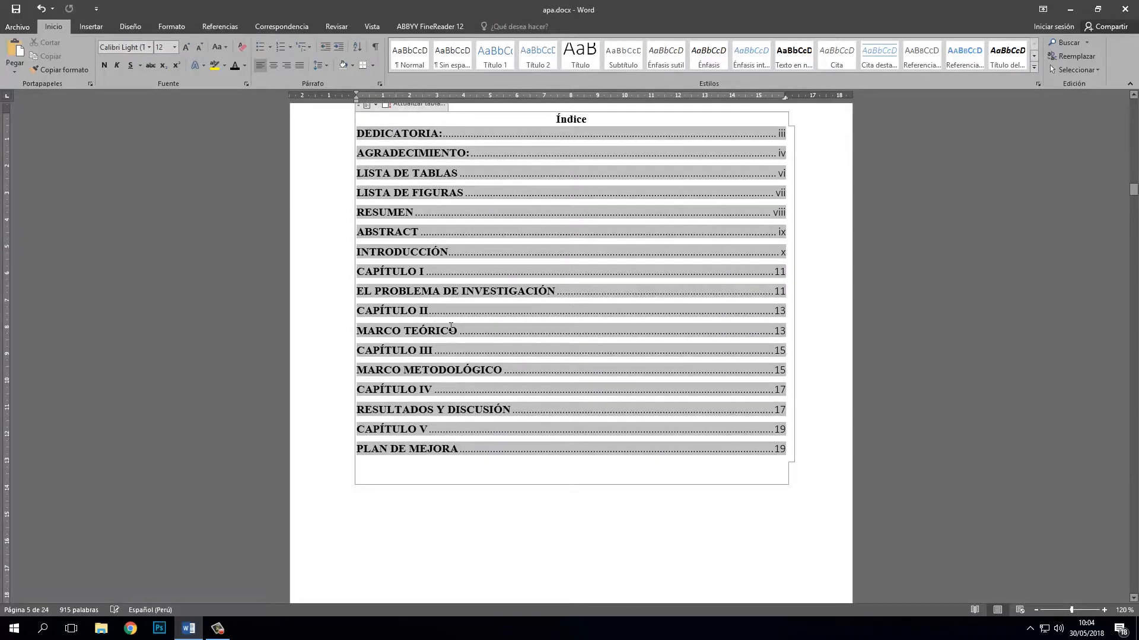
pyautogui.scroll(2, 465, 289)
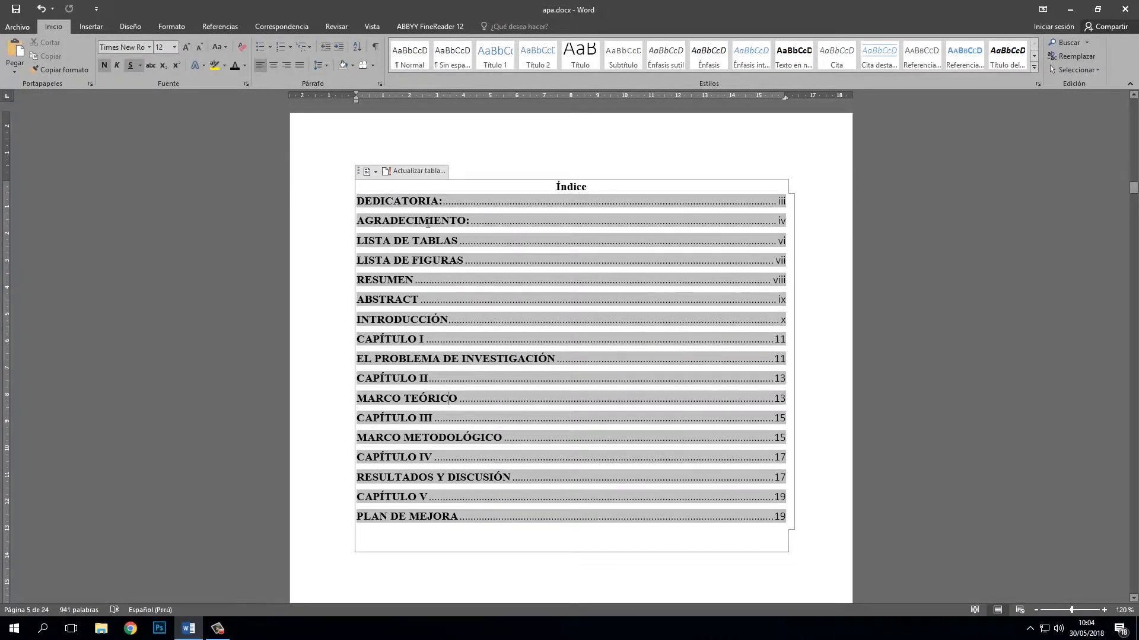
pyautogui.scroll(-2, 428, 272)
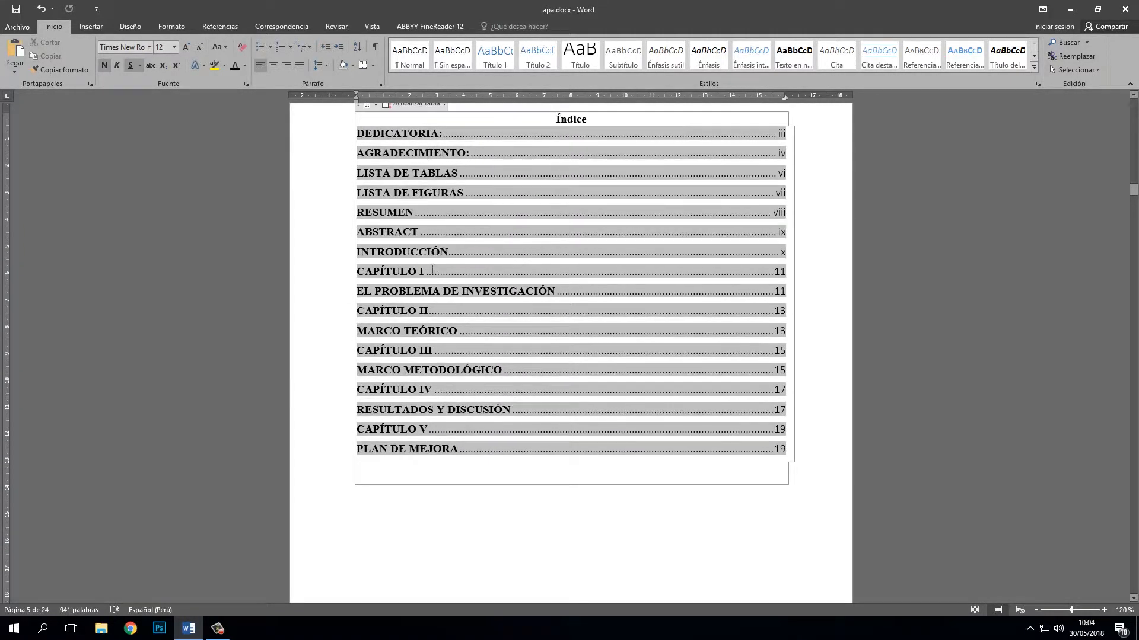
pyautogui.scroll(-1, 441, 320)
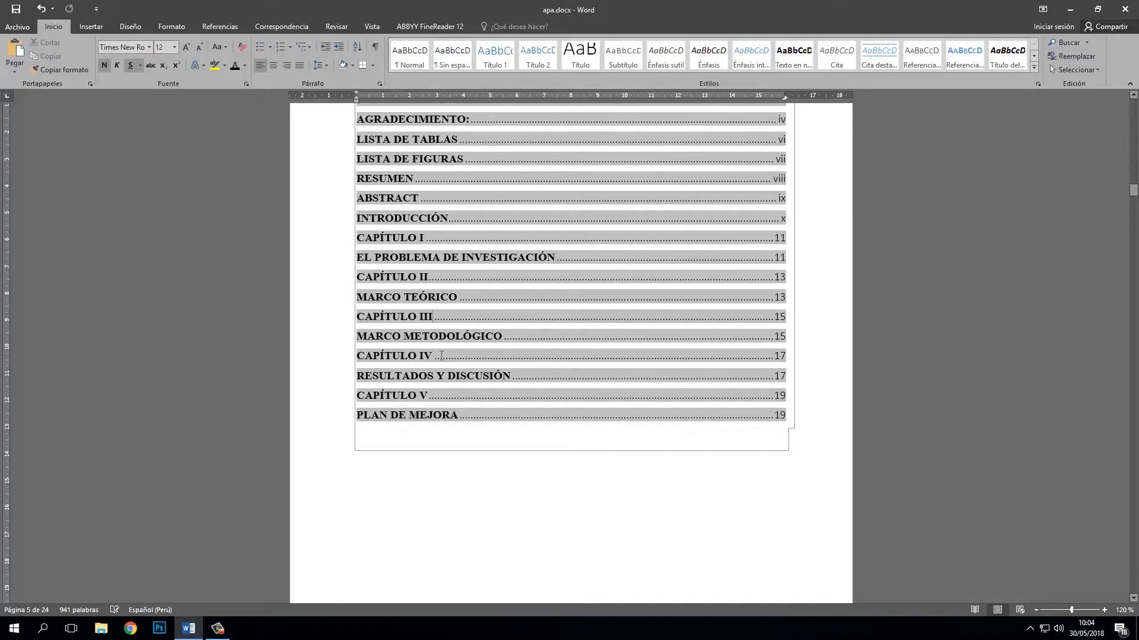
# - Follow the index link to EL PROBLEMA DE INVESTIGACIÓN and add heading 1.1 PLANTEAMIENTO DEL PROBLEMA to the table of contents at level 2
pyautogui.keyDown('ctrl'); pyautogui.click(525, 261); pyautogui.keyUp('ctrl')
pyautogui.scroll(-3, 581, 262)
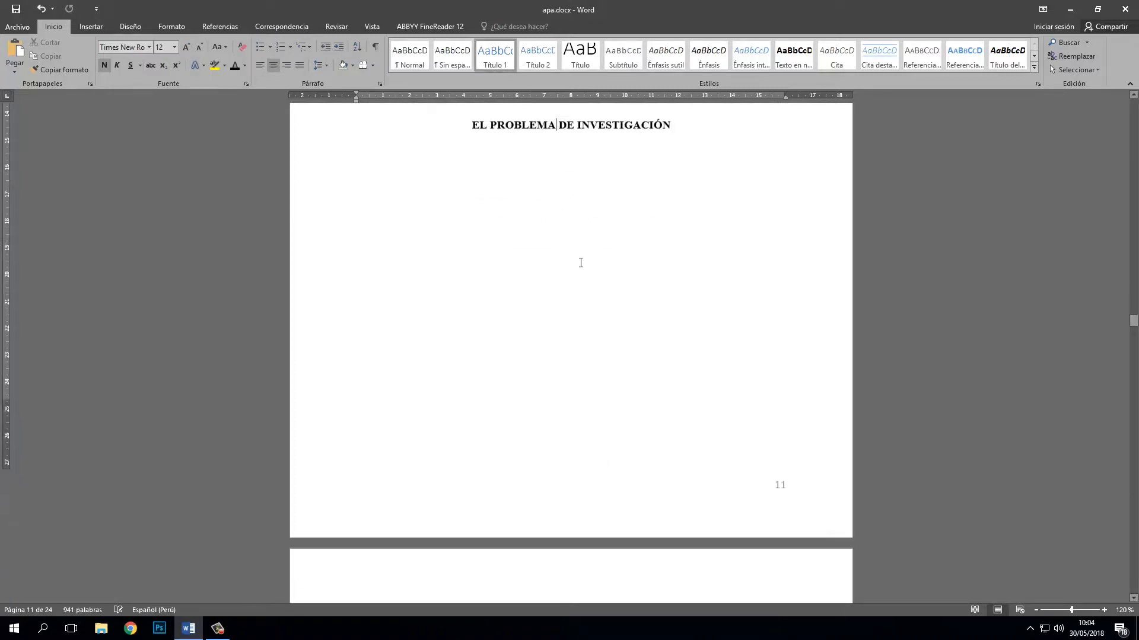
pyautogui.scroll(-5, 580, 262)
pyautogui.scroll(-3, 525, 291)
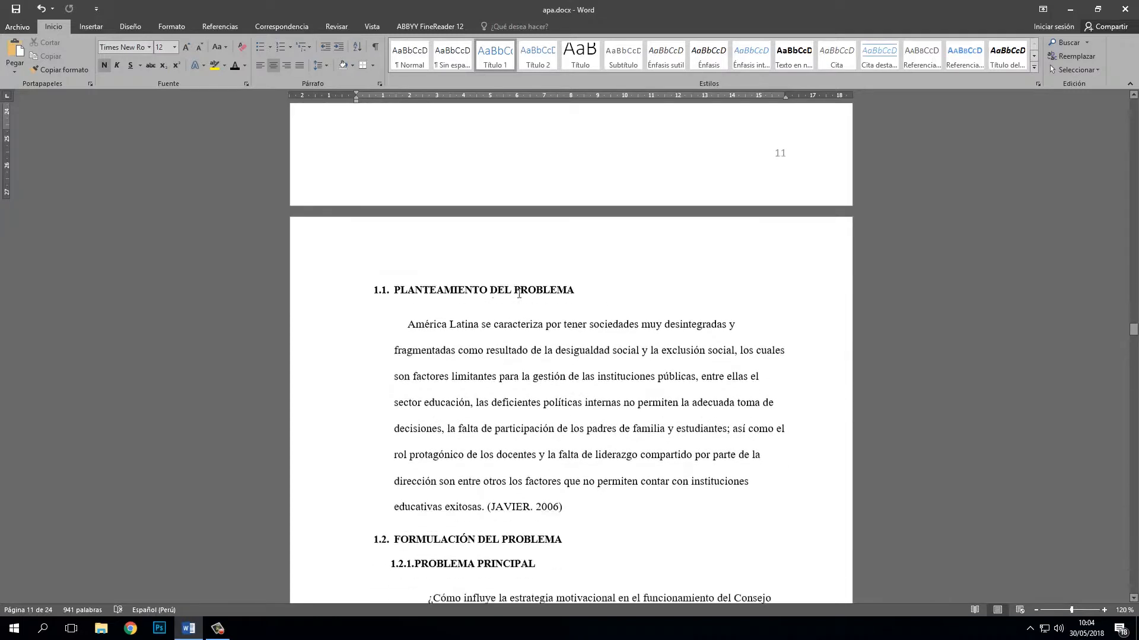
pyautogui.click(411, 281)
pyautogui.scroll(-1, 497, 285)
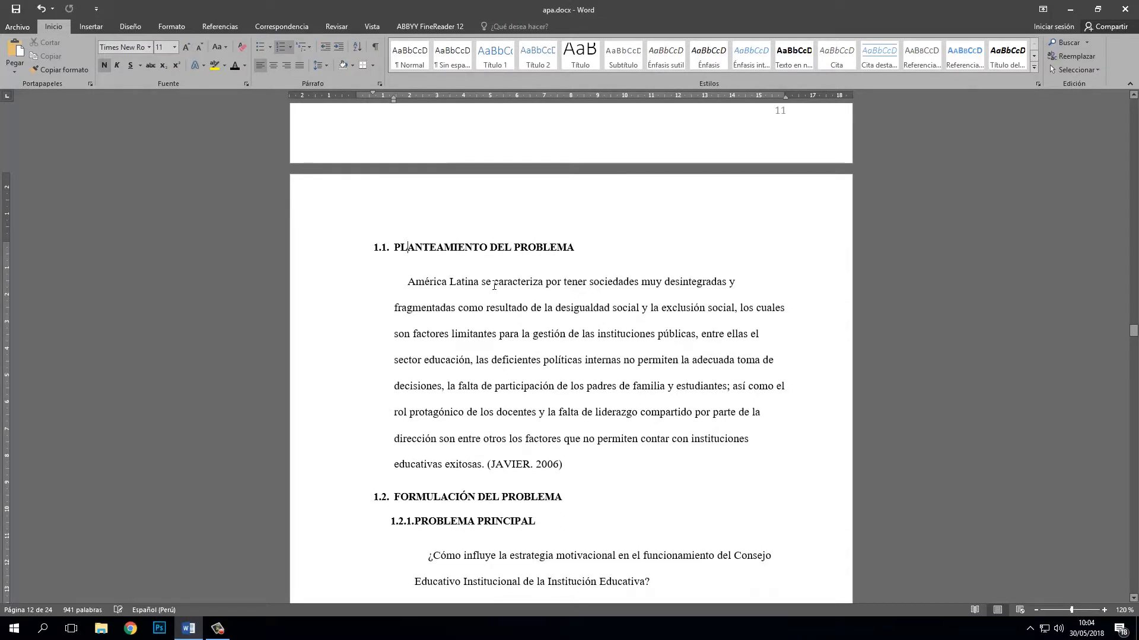
pyautogui.click(226, 27)
pyautogui.click(71, 43)
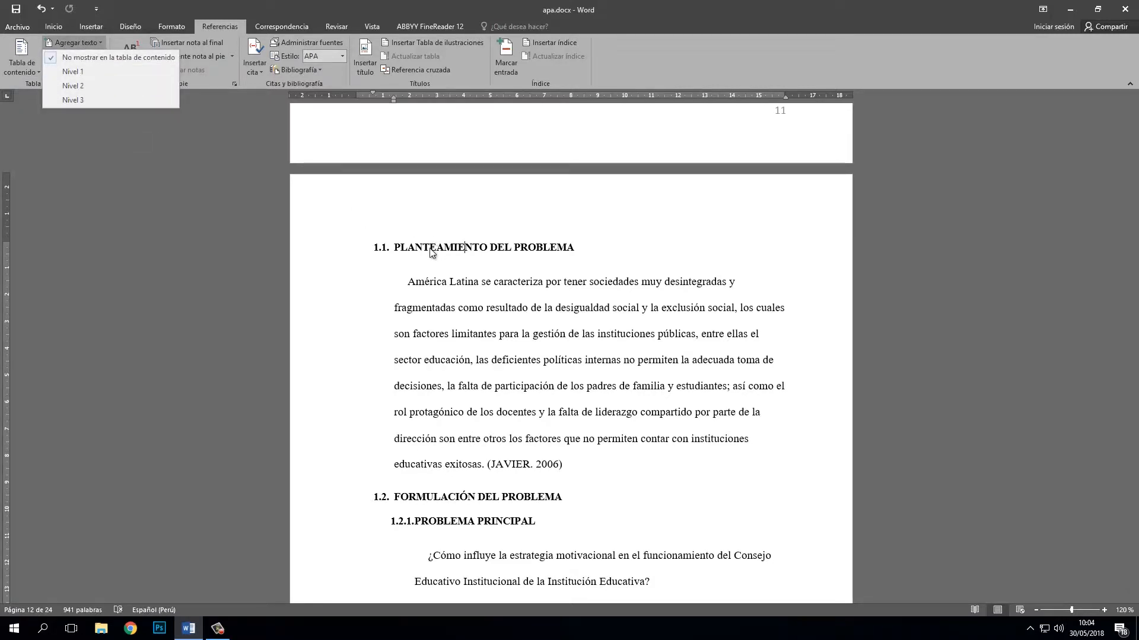
pyautogui.click(385, 235)
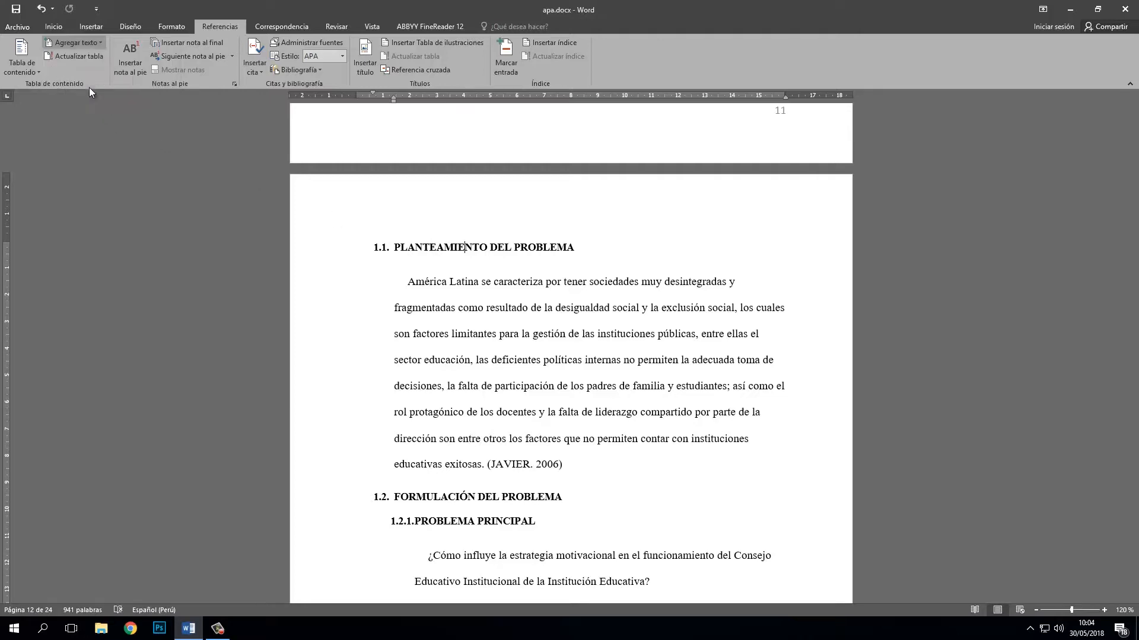
# - Add FORMULACIÓN DEL PROBLEMA to the table of contents at level 2 and PROBLEMA PRINCIPAL at level 3
pyautogui.scroll(-5, 470, 266)
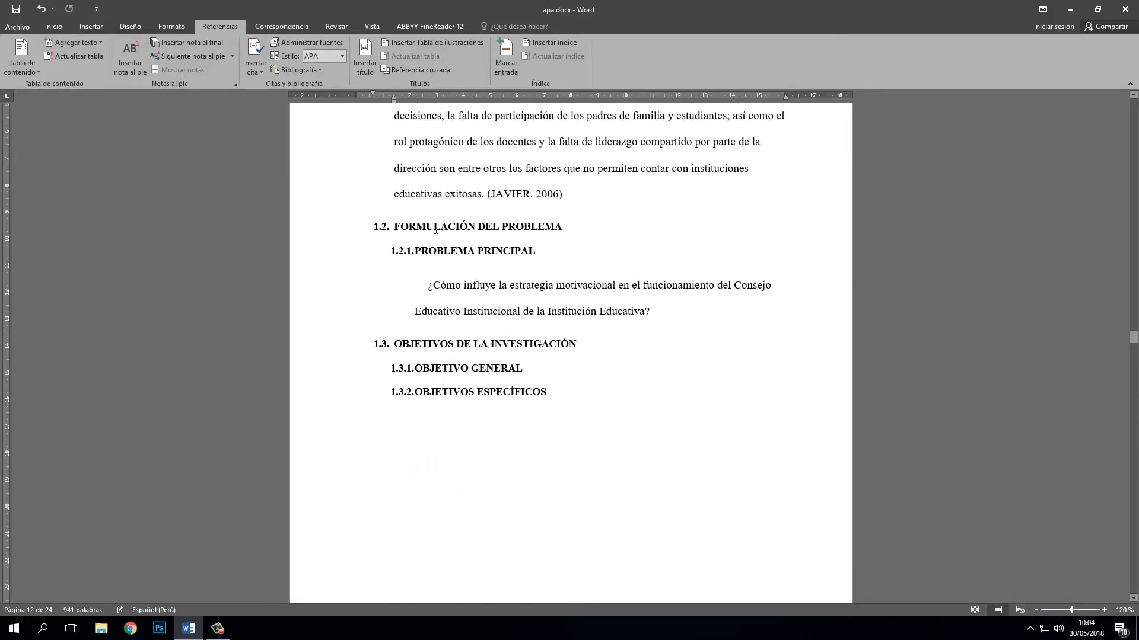
pyautogui.click(70, 42)
pyautogui.click(460, 268)
pyautogui.click(76, 43)
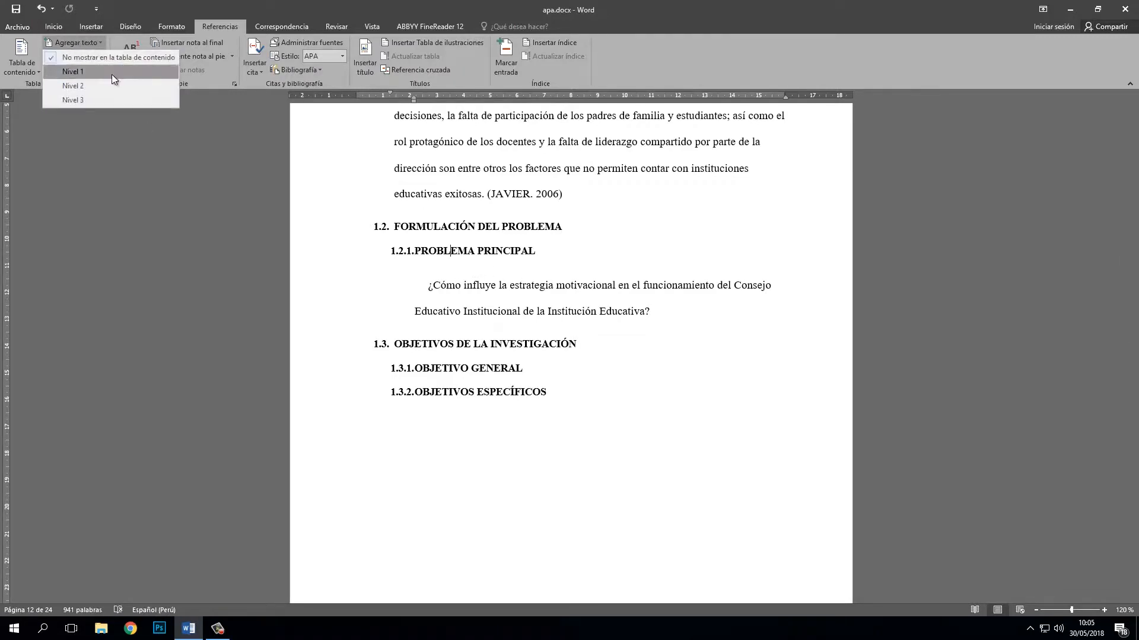
pyautogui.click(83, 99)
# - Add OBJETIVOS DE LA INVESTIGACIÓN to the table of contents at level 2, with OBJETIVO GENERAL and OBJETIVOS ESPECÍFICOS at level 3
pyautogui.scroll(-2, 433, 252)
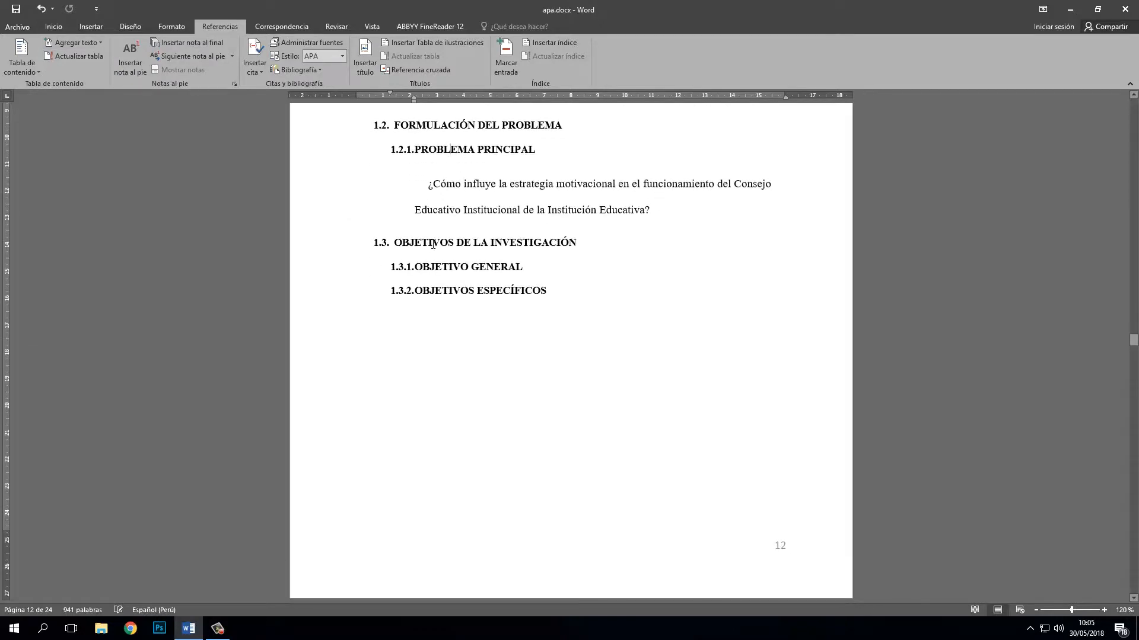
pyautogui.click(62, 45)
pyautogui.click(96, 74)
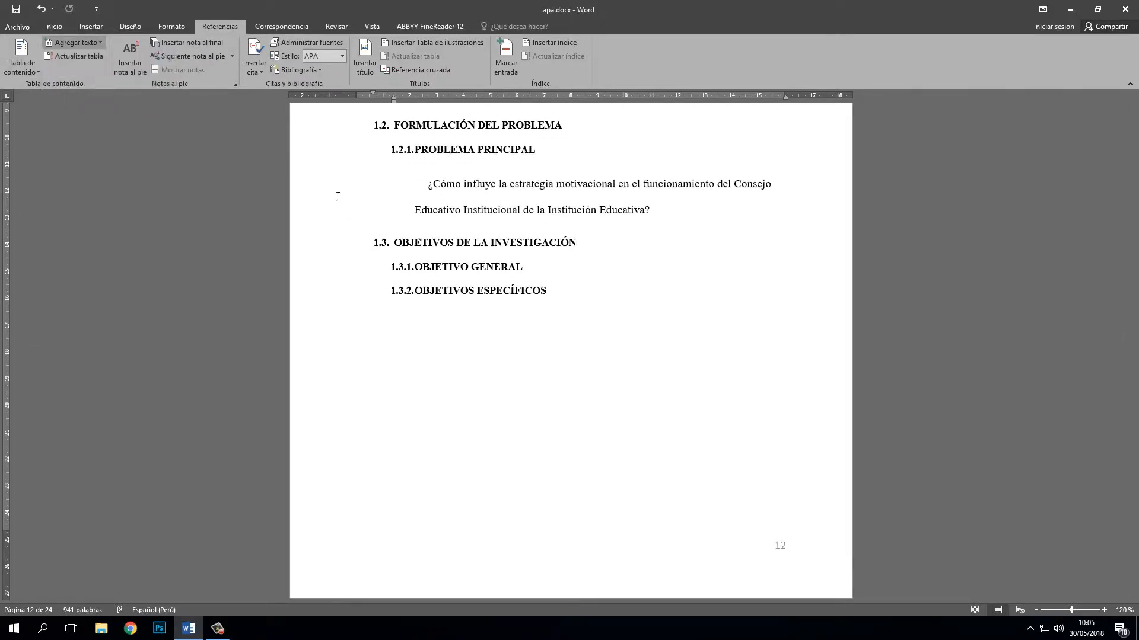
pyautogui.scroll(-2, 444, 216)
pyautogui.click(77, 42)
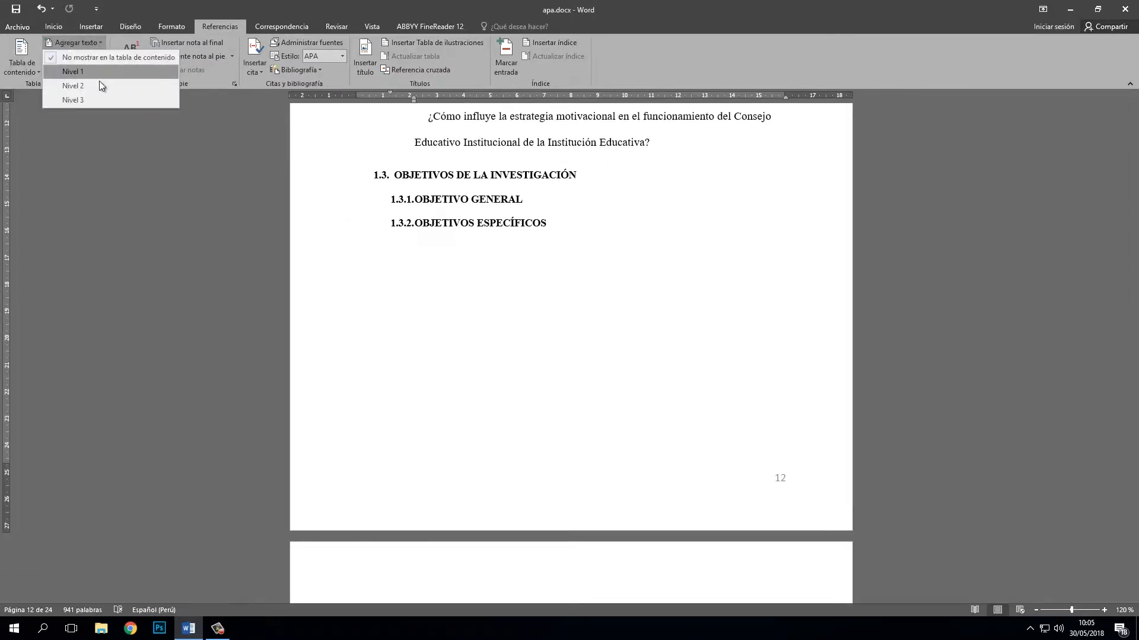
pyautogui.click(102, 85)
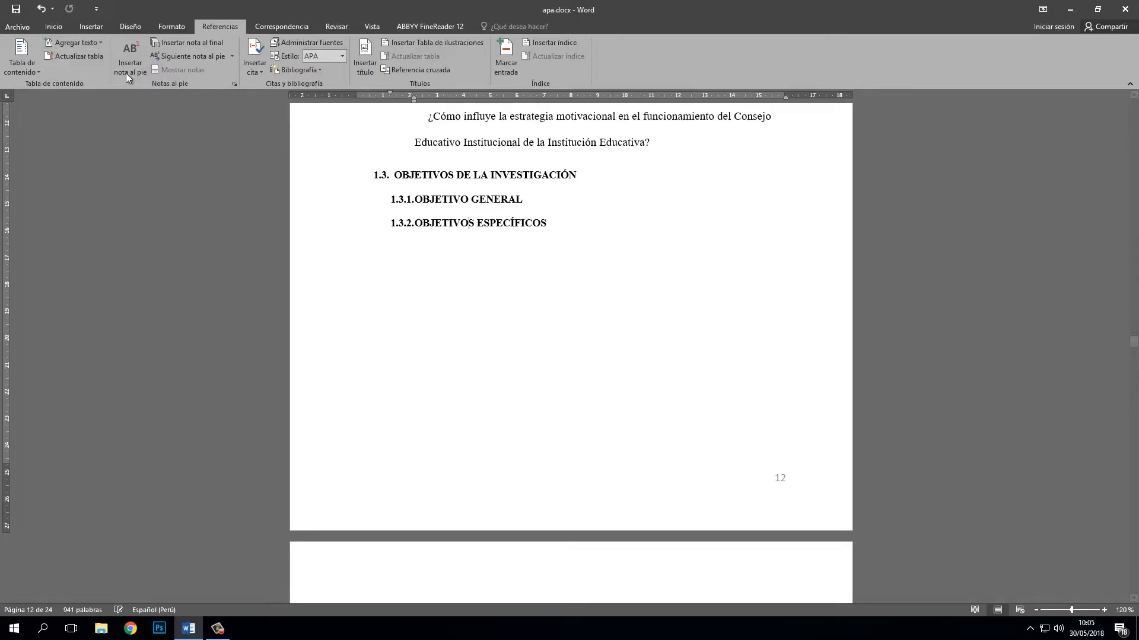
pyautogui.click(84, 44)
pyautogui.click(95, 92)
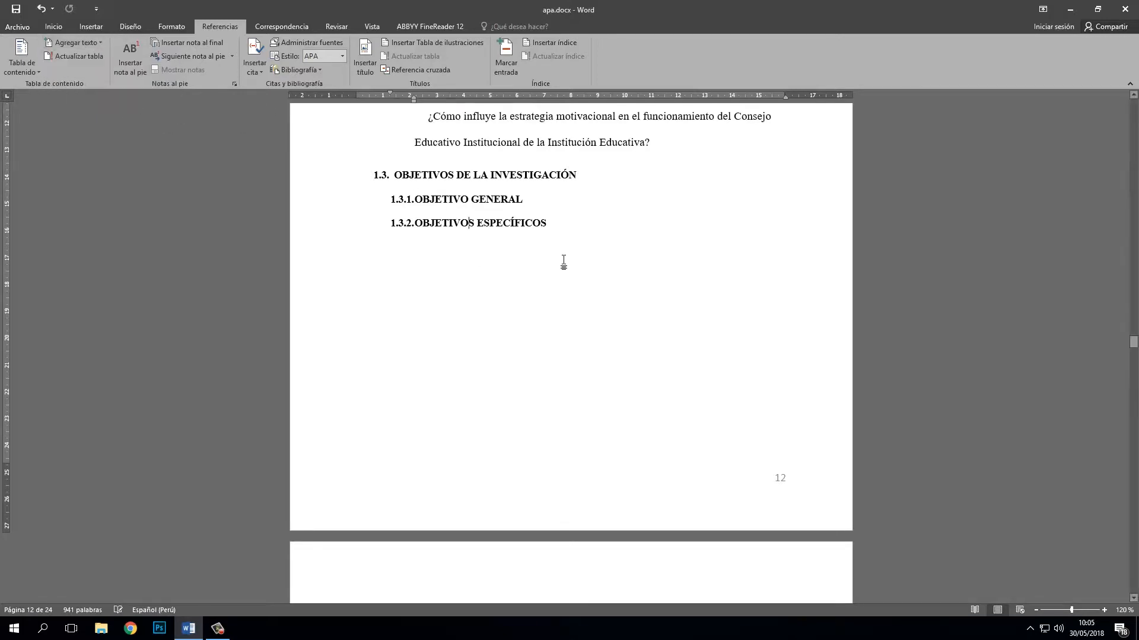
# - Add heading 2.1 ANTECEDENTES in chapter II to the table of contents at level 2
pyautogui.scroll(-18, 558, 276)
pyautogui.scroll(-15, 575, 293)
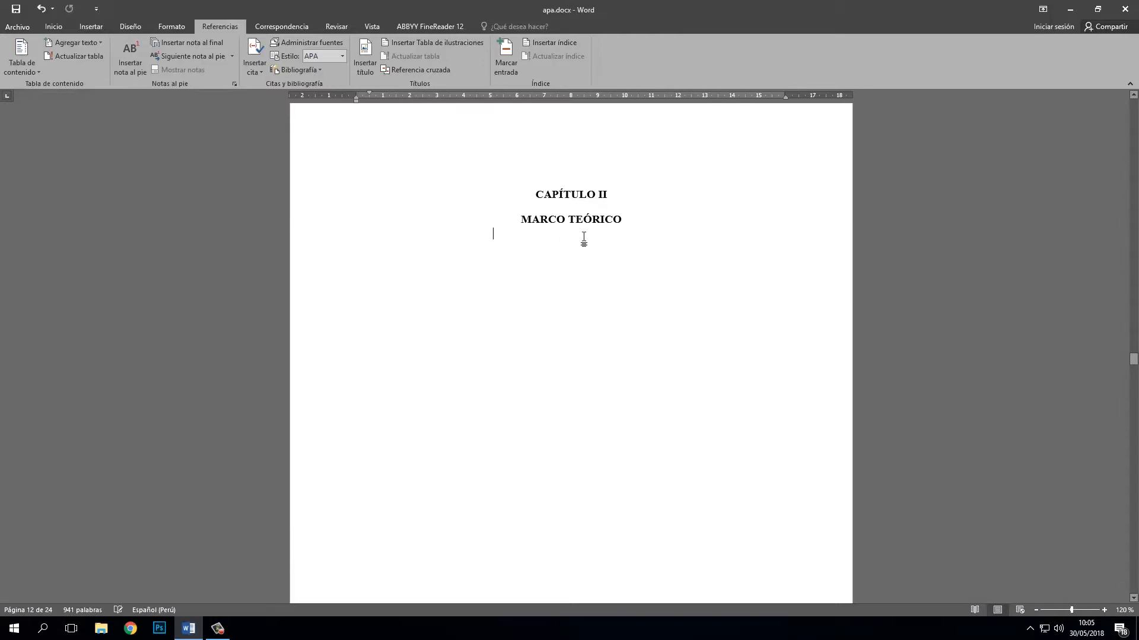
pyautogui.click(431, 233)
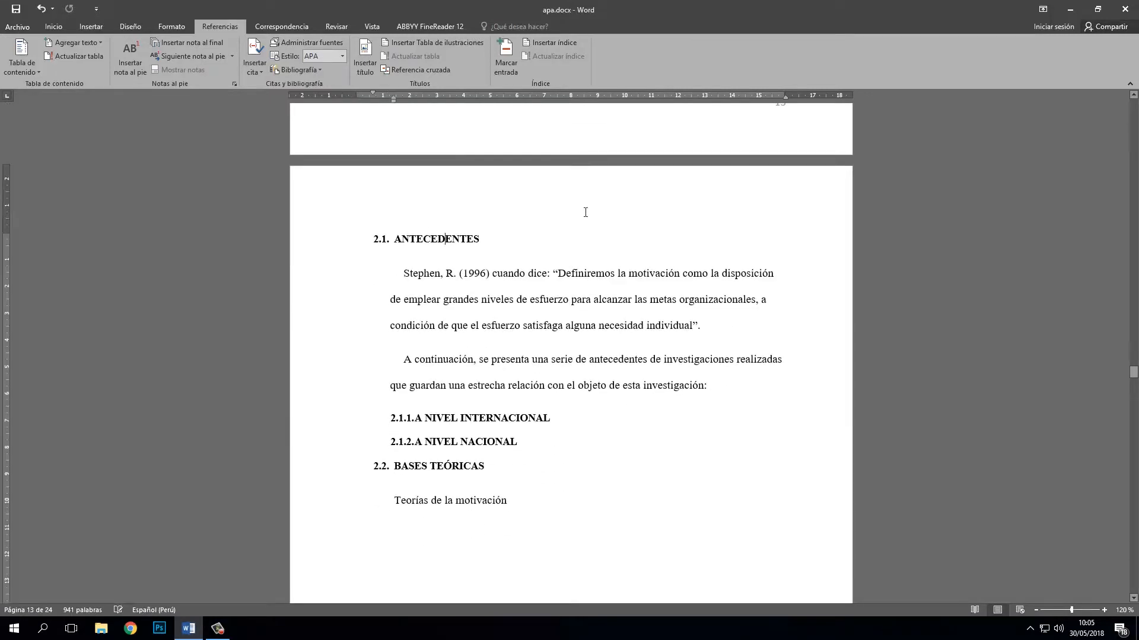
pyautogui.click(75, 42)
pyautogui.click(73, 85)
# - Add A NIVEL INTERNACIONAL and A NIVEL NACIONAL to the table of contents at level 3 and BASES TEÓRICAS at level 2
pyautogui.scroll(-3, 435, 249)
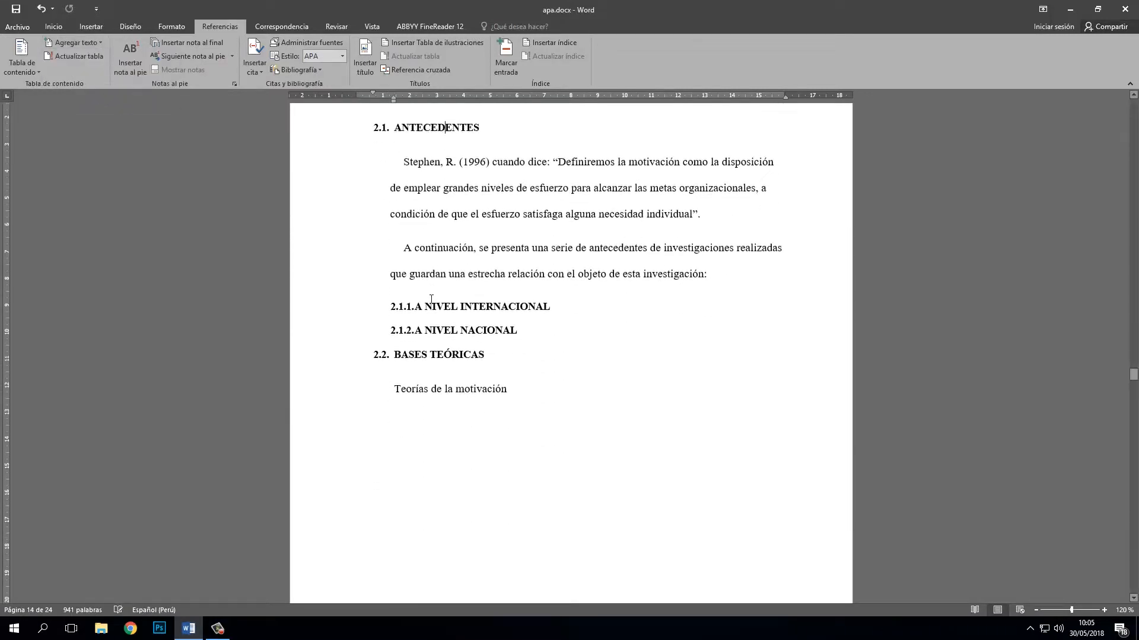
pyautogui.click(83, 45)
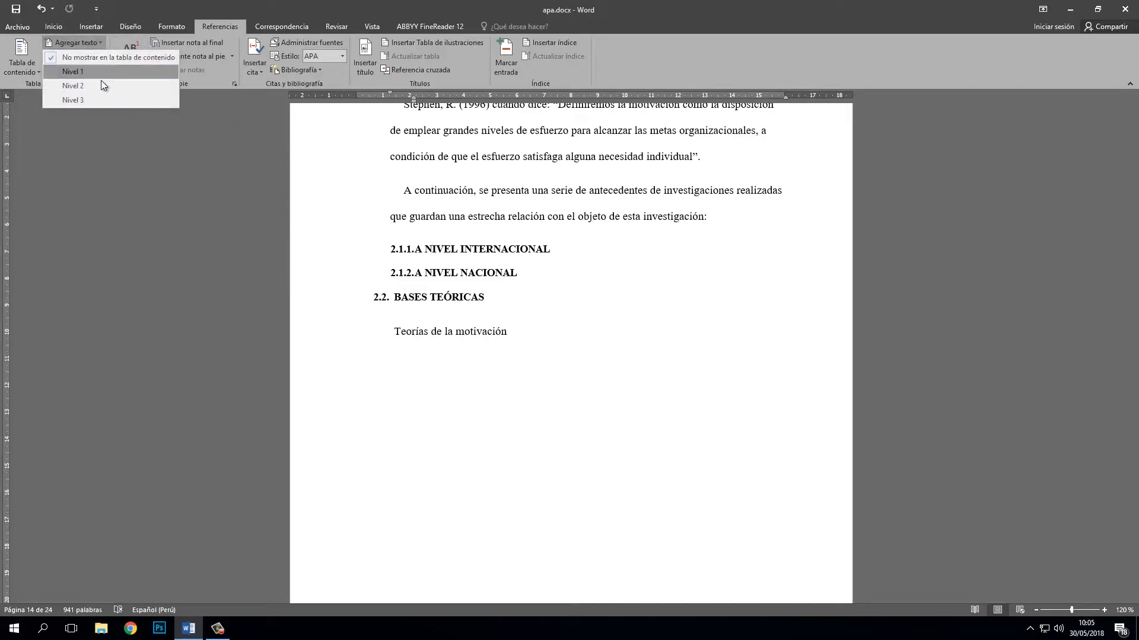
pyautogui.click(159, 134)
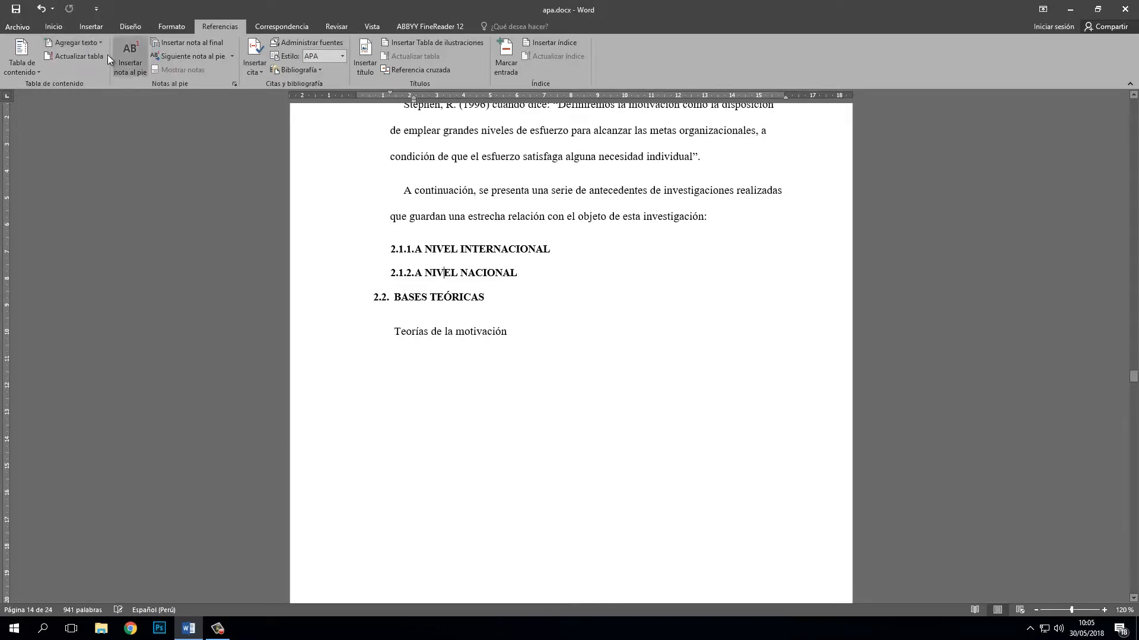
pyautogui.click(74, 43)
pyautogui.click(97, 100)
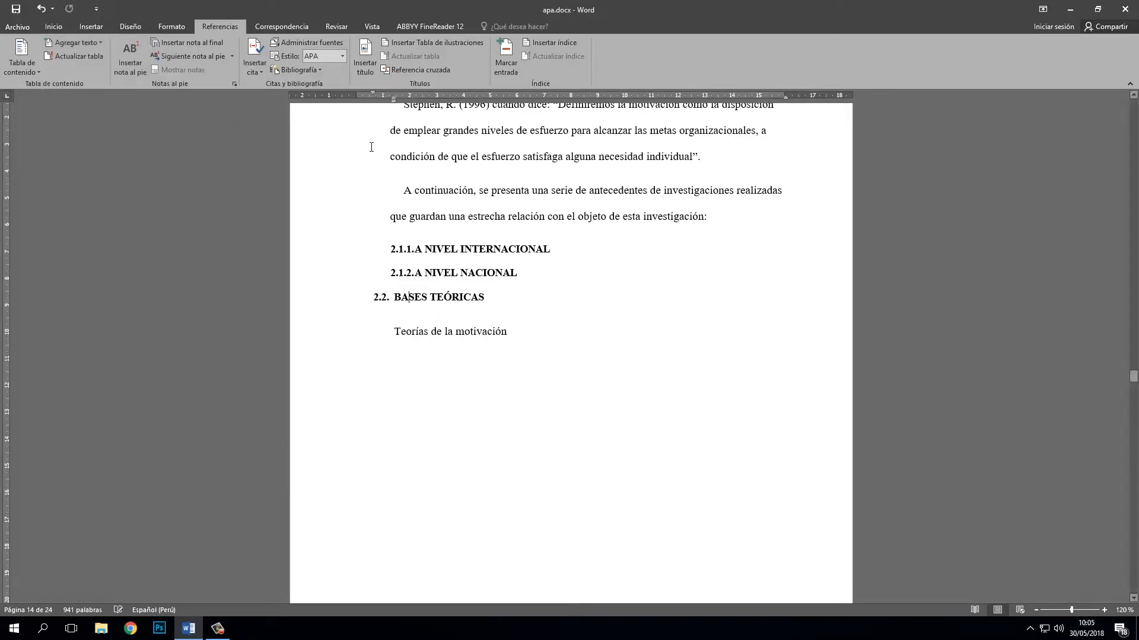
pyautogui.click(83, 44)
pyautogui.click(94, 81)
# - Add chapter III headings 3.1 HIPÓTESIS and 3.2 VARIABLES to the table of contents at level 2 and 3.1.1 HIPÓTESIS at level 3
pyautogui.scroll(-20, 510, 355)
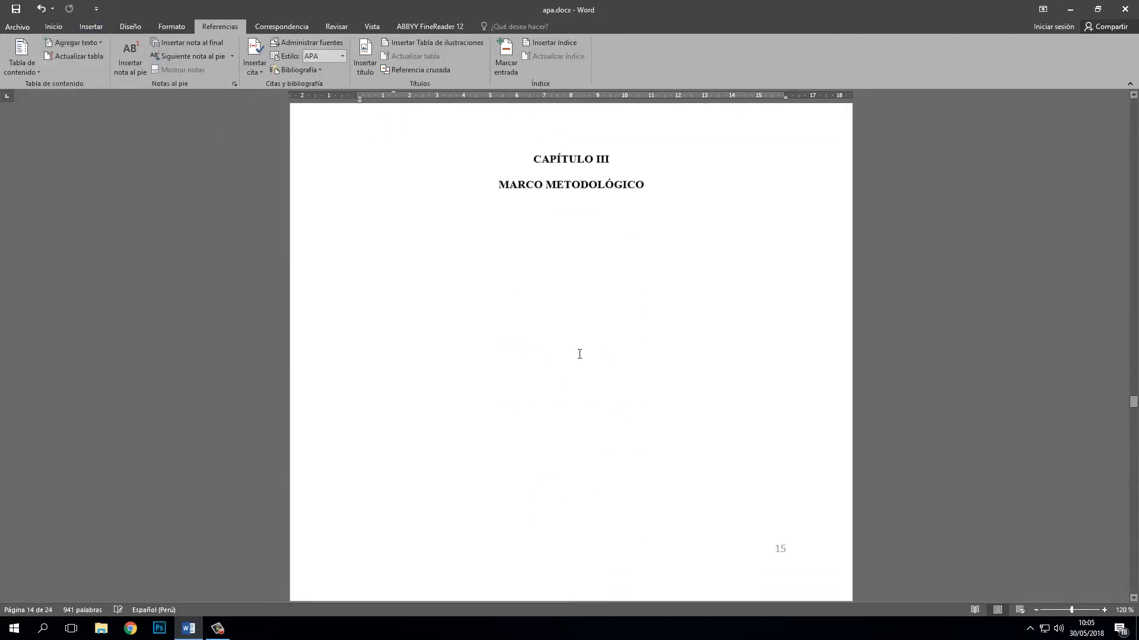
pyautogui.click(81, 54)
pyautogui.click(636, 265)
pyautogui.click(87, 45)
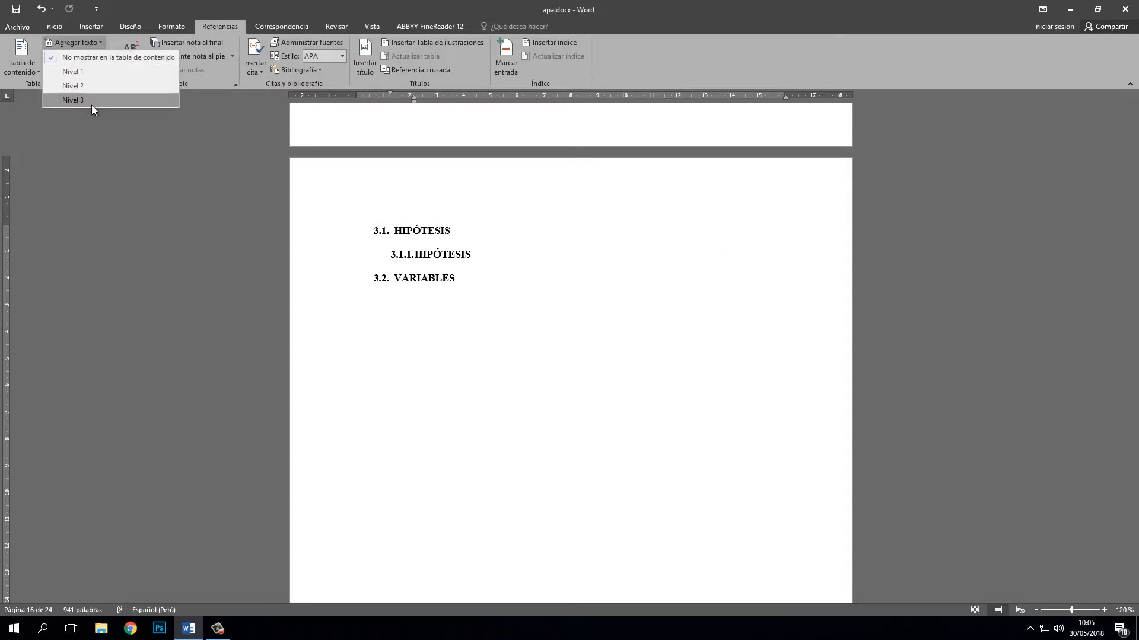
pyautogui.click(91, 102)
pyautogui.click(442, 278)
pyautogui.click(78, 44)
pyautogui.click(86, 86)
# - Add the chapter IV headings Descripción de resultados a nivel de dimensiones and Resultados de la Variable to the table of contents at level 2
pyautogui.scroll(-20, 512, 310)
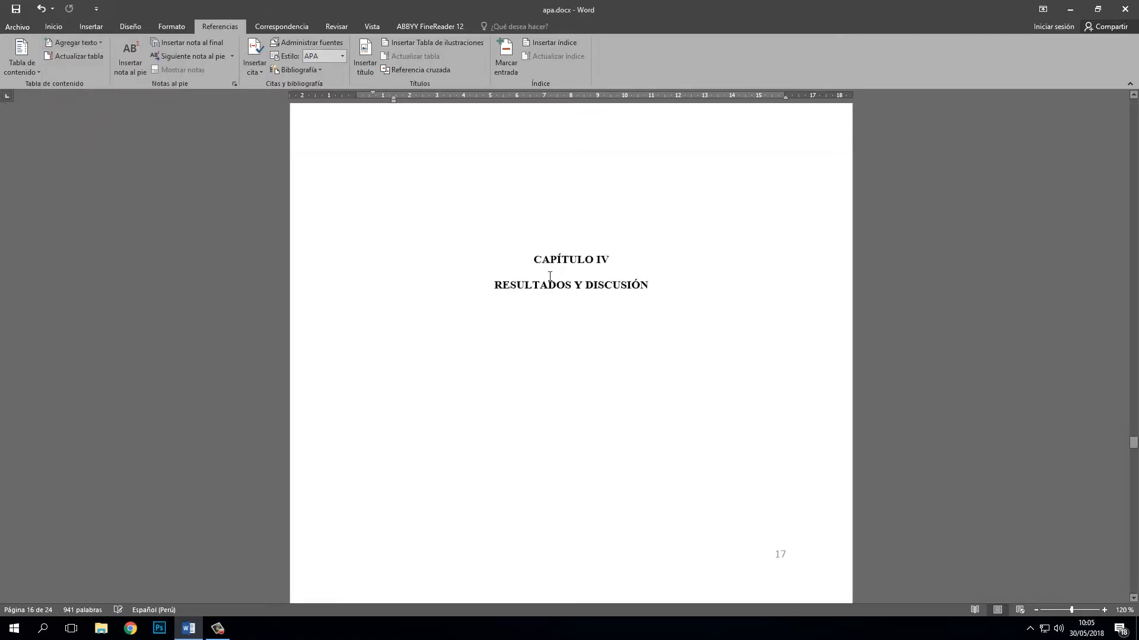
pyautogui.click(457, 227)
pyautogui.click(76, 43)
pyautogui.click(73, 85)
pyautogui.scroll(-5, 458, 296)
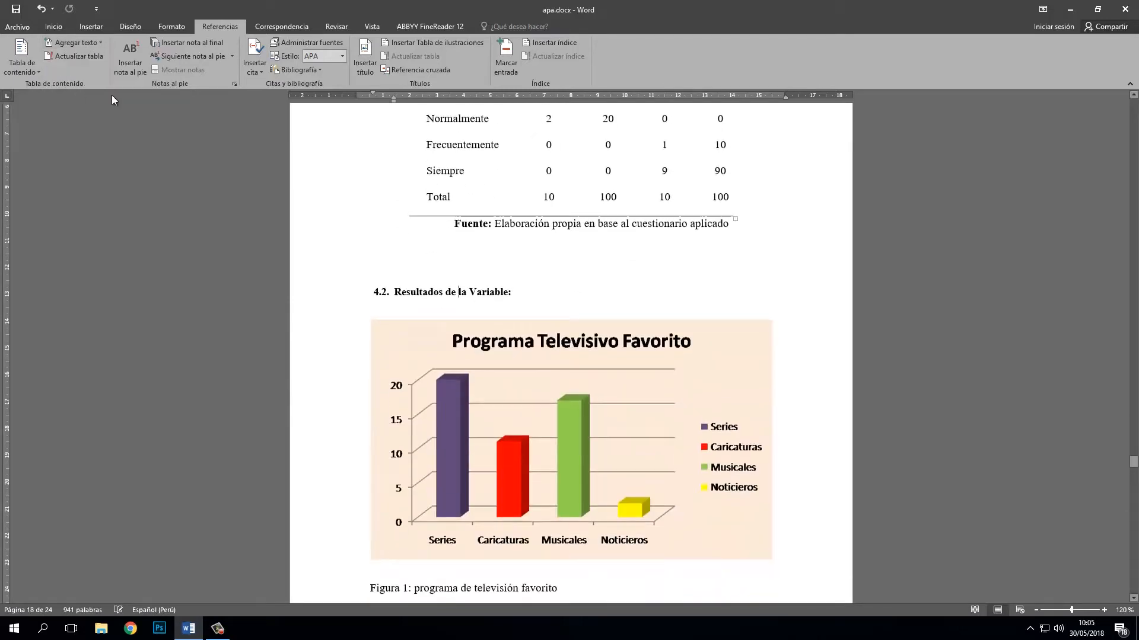
pyautogui.click(458, 292)
pyautogui.click(76, 43)
pyautogui.click(106, 93)
# - Add the CONCLUSIONES heading to the table of contents at level 1
pyautogui.scroll(-15, 577, 305)
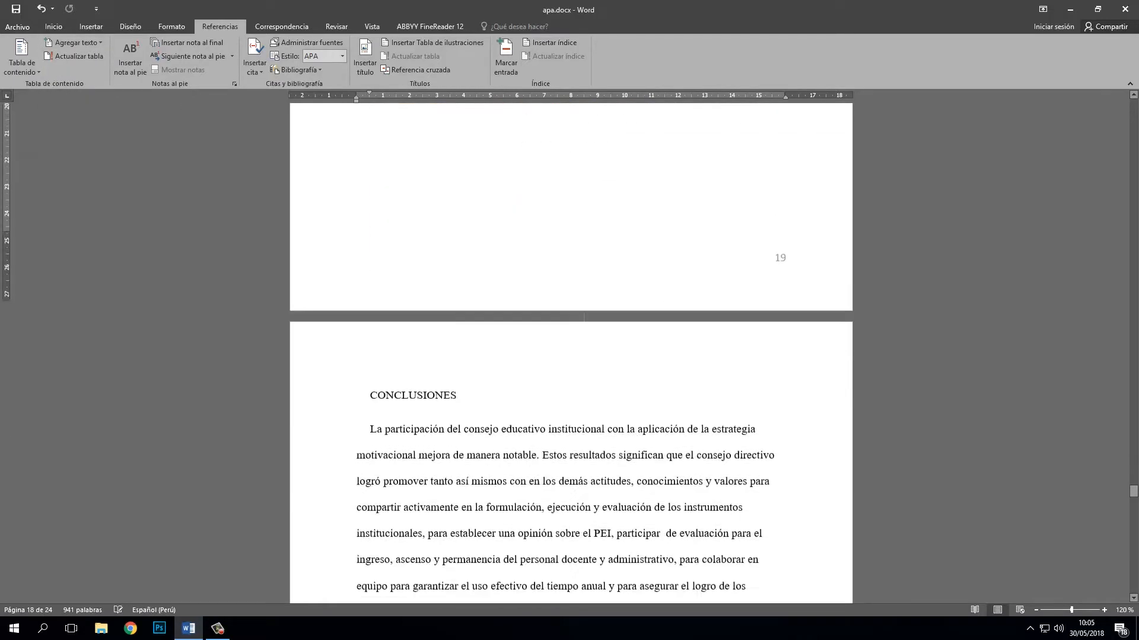
pyautogui.click(499, 284)
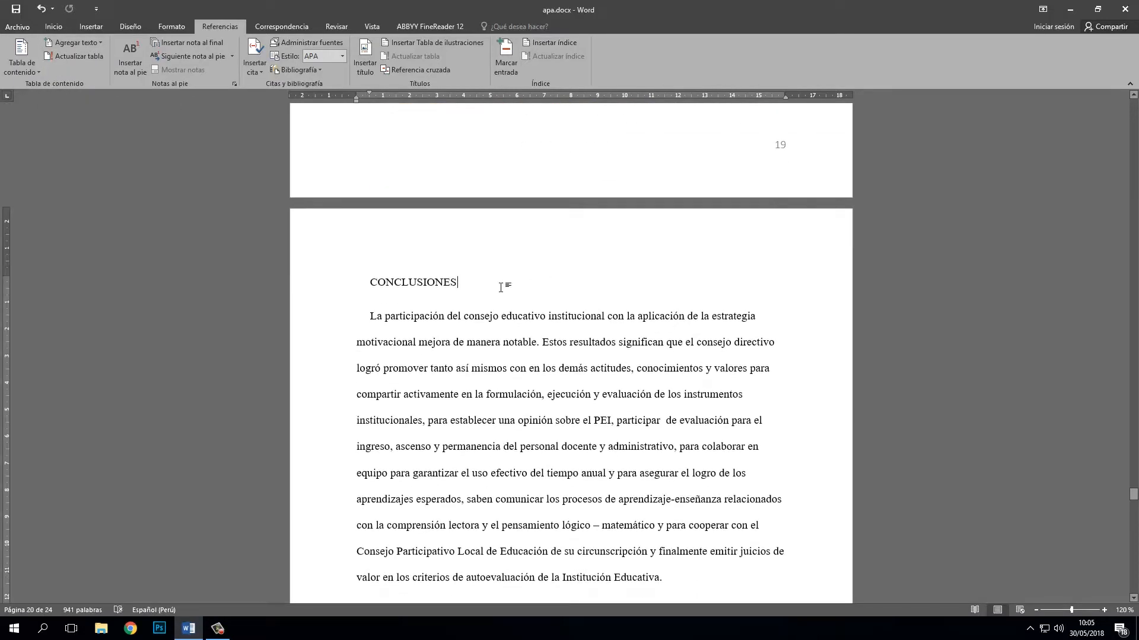
pyautogui.click(334, 289)
pyautogui.scroll(-1, 400, 287)
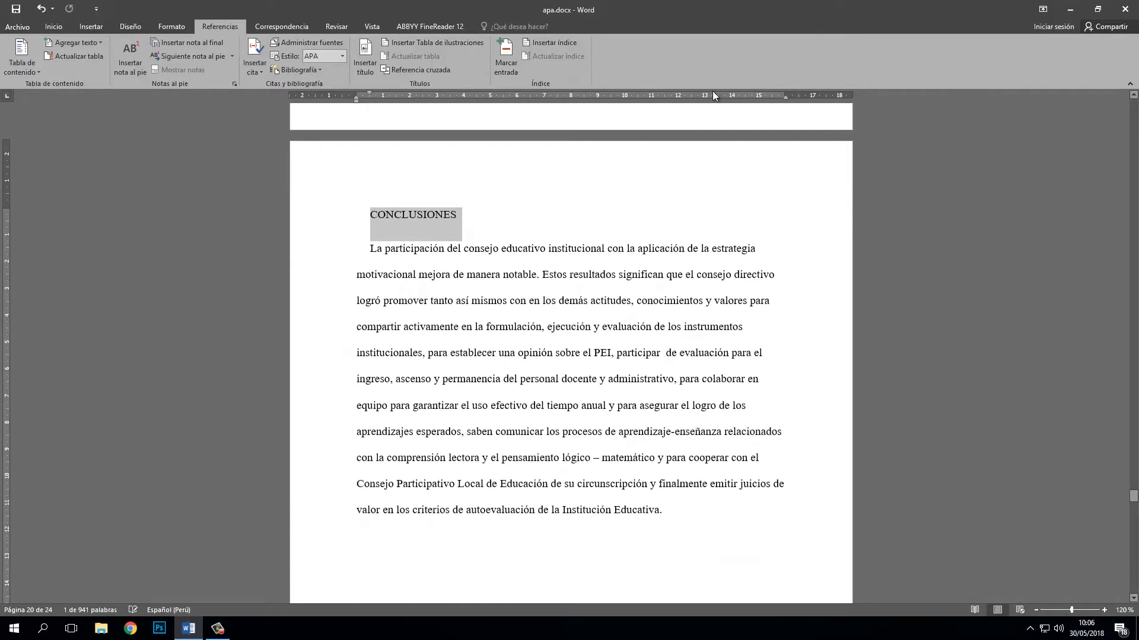
pyautogui.click(82, 44)
pyautogui.click(98, 72)
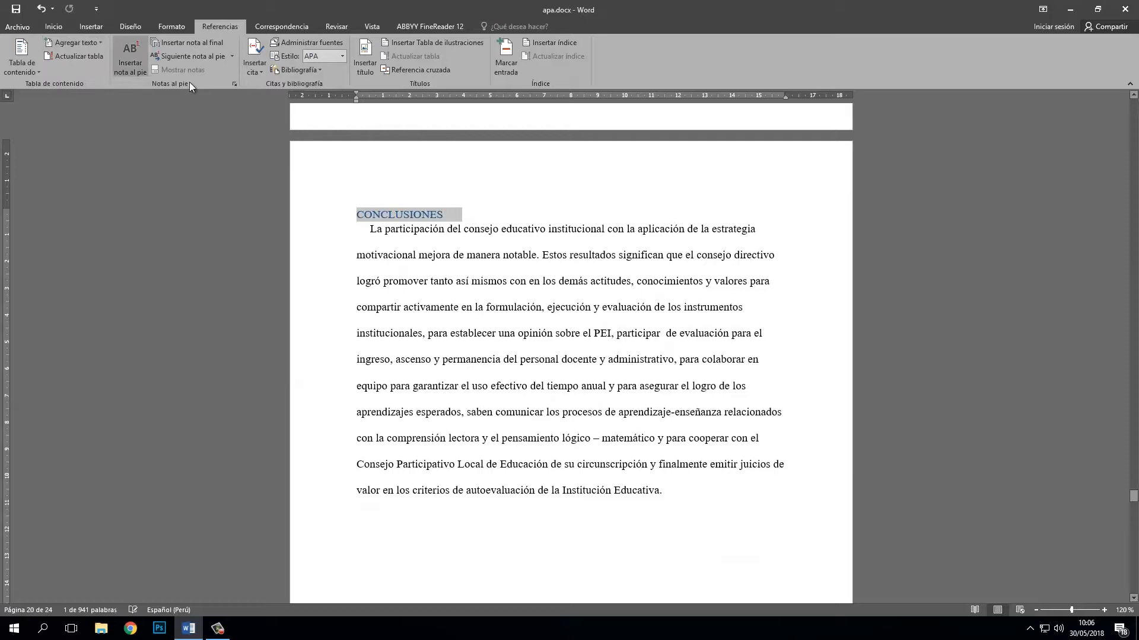
# - Format the CONCLUSIONES heading in black bold text with 2.0 line spacing
pyautogui.click(53, 26)
pyautogui.click(235, 65)
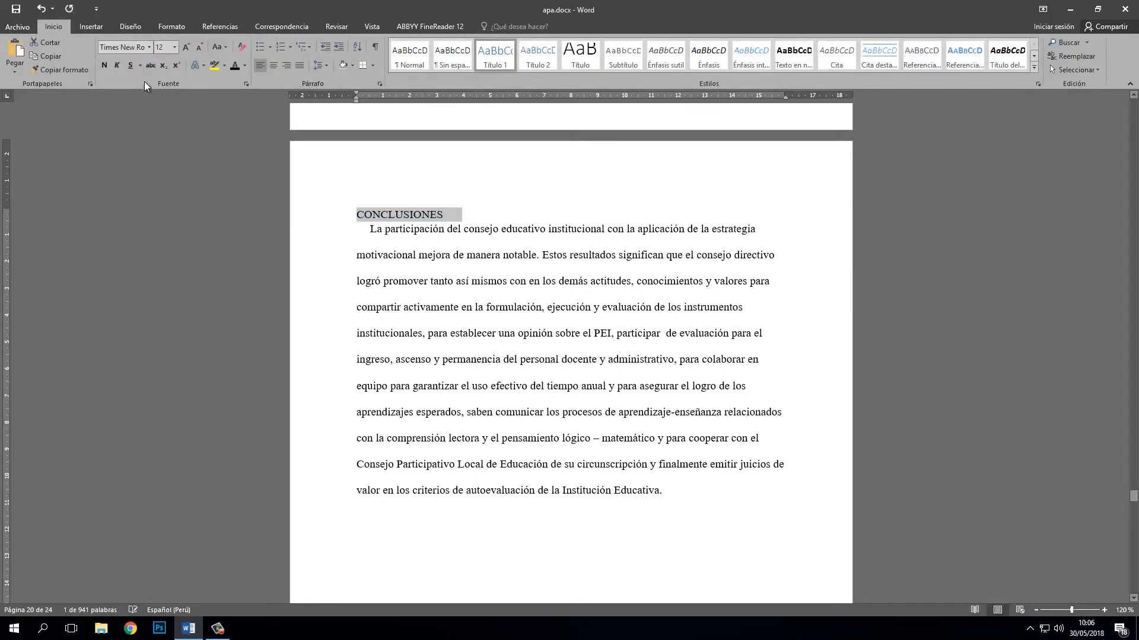
pyautogui.click(104, 65)
pyautogui.click(320, 65)
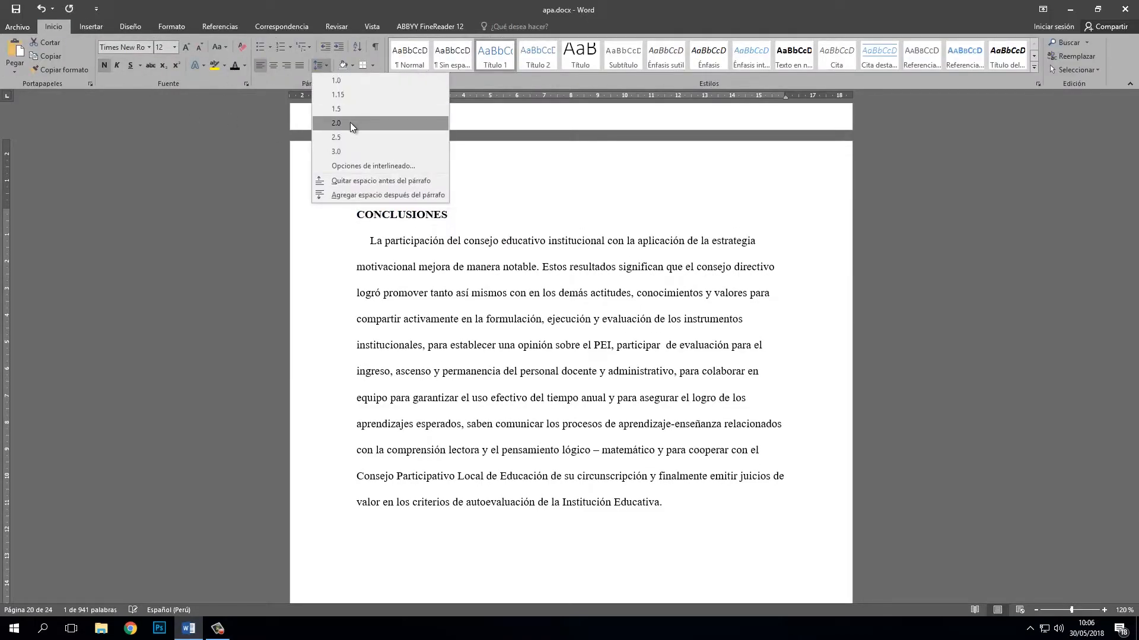
pyautogui.click(350, 123)
pyautogui.scroll(-1, 406, 186)
# - Copy the CONCLUSIONES heading's formatting to the SUGERENCIAS and BIBLIOGRÁFICAS headings
pyautogui.click(406, 186)
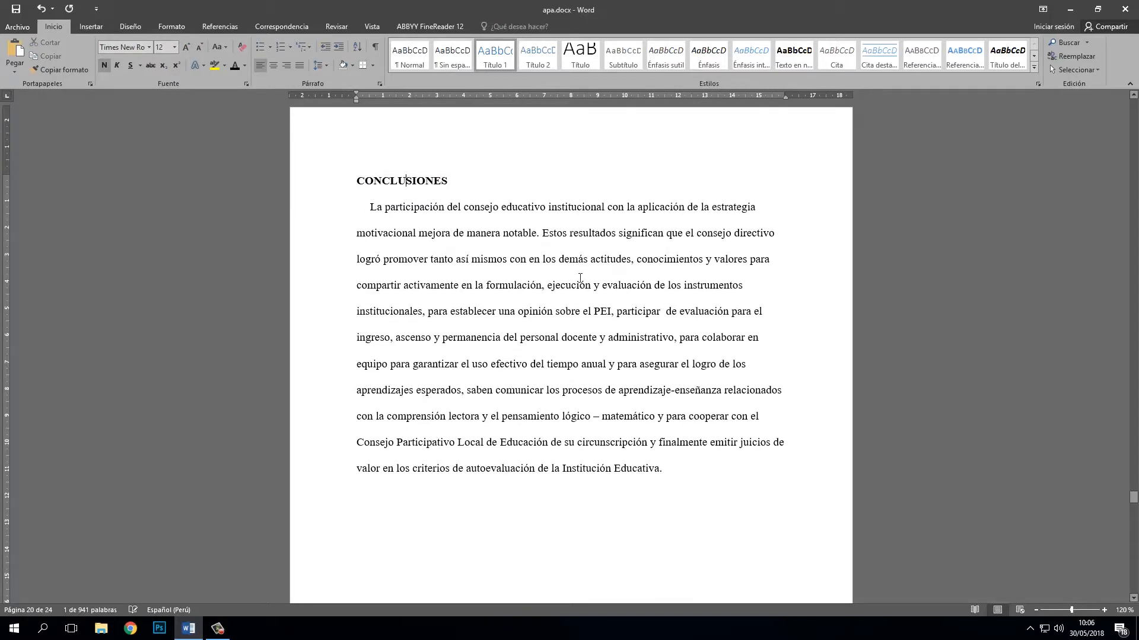
pyautogui.click(69, 73)
pyautogui.scroll(-20, 425, 338)
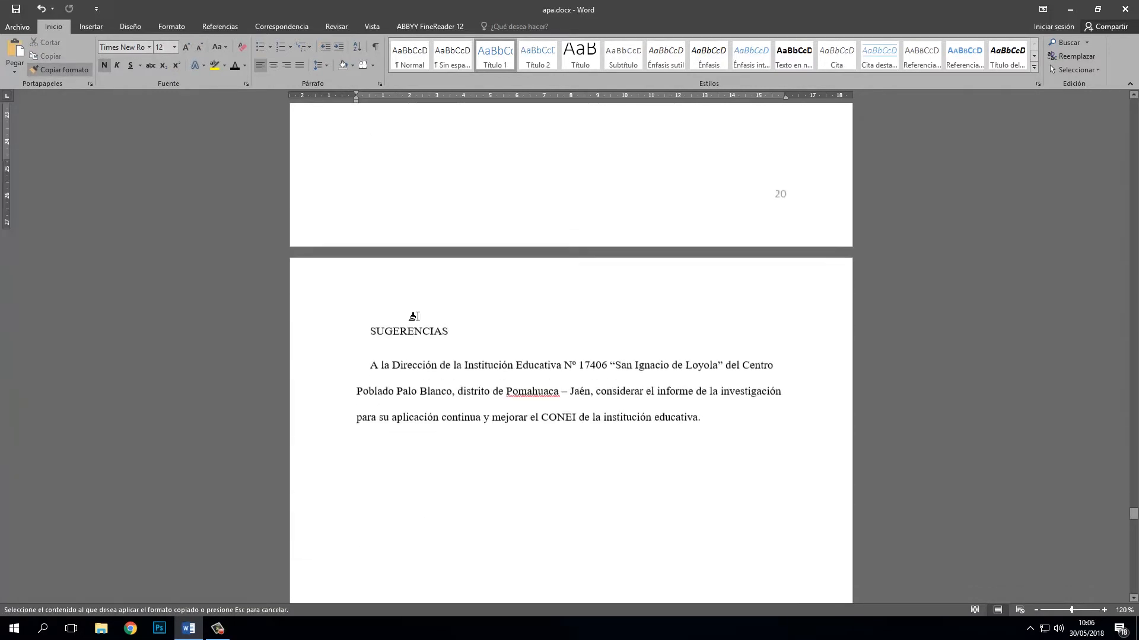
pyautogui.click(321, 320)
pyautogui.scroll(-10, 438, 356)
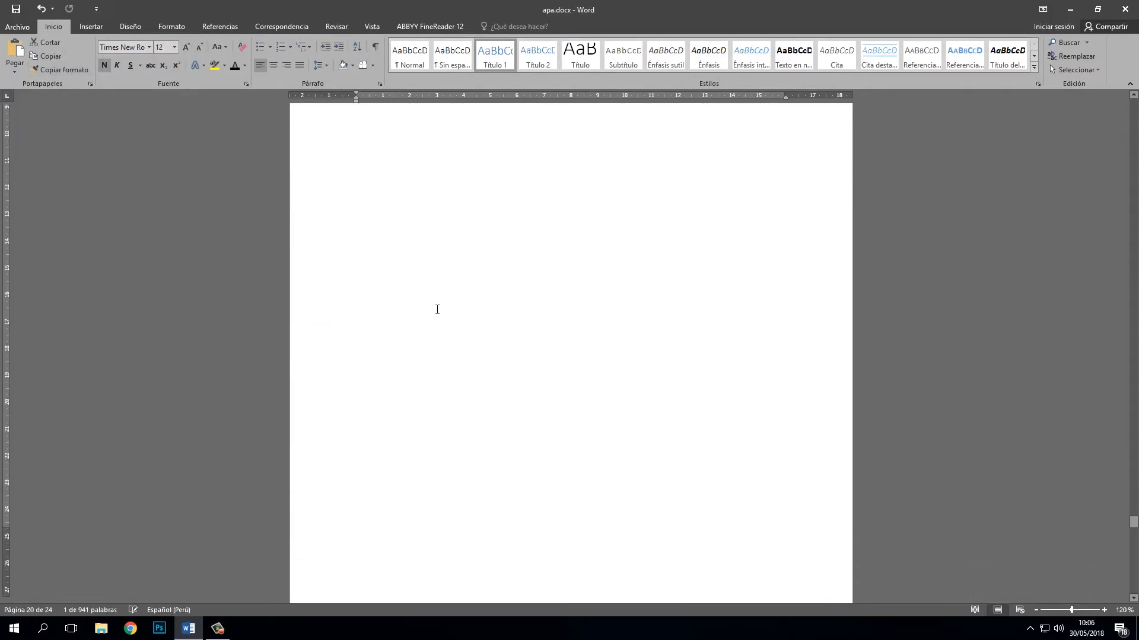
pyautogui.scroll(-3, 444, 309)
pyautogui.click(59, 70)
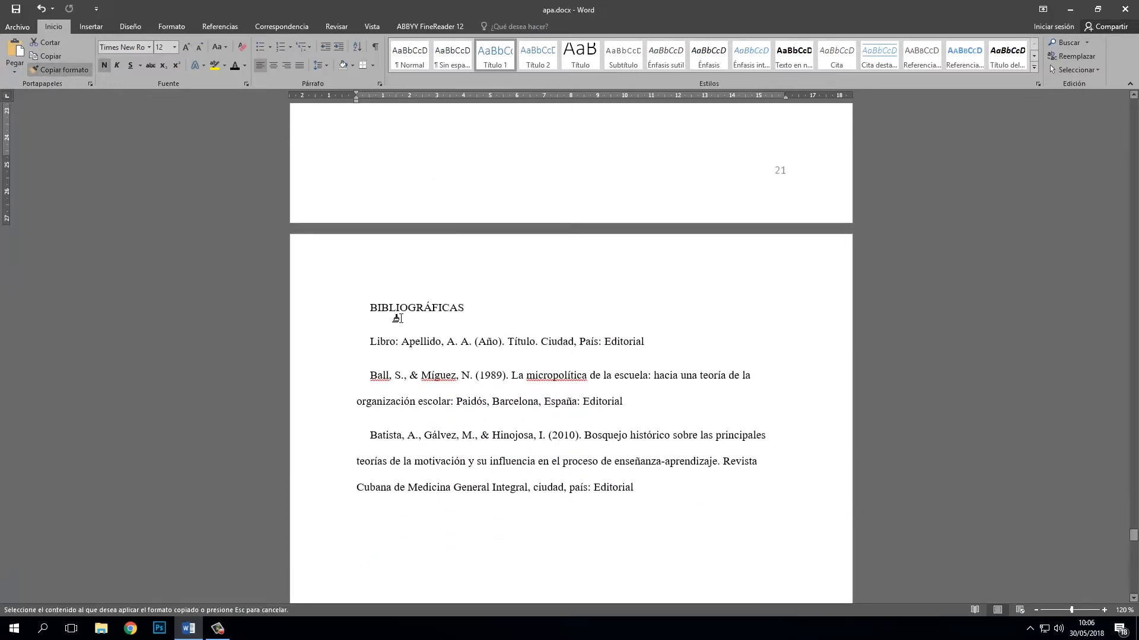
pyautogui.click(346, 313)
# - Apply the same copied heading formatting to the APÉNDICES/ANEXOS heading
pyautogui.scroll(-18, 346, 313)
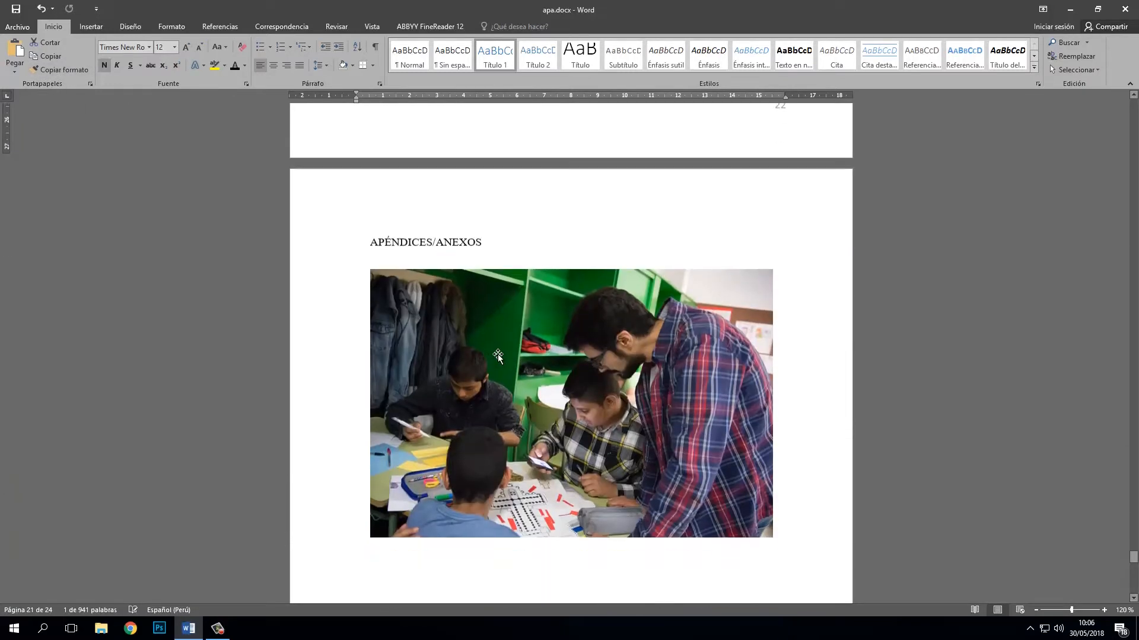
pyautogui.click(62, 70)
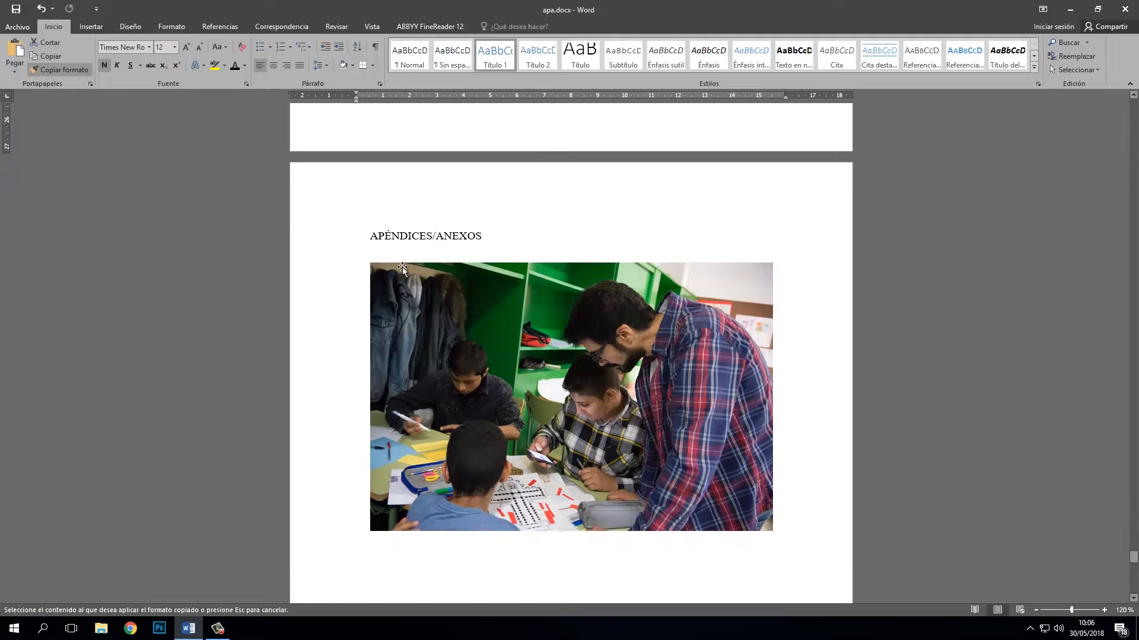
pyautogui.click(330, 241)
pyautogui.click(508, 237)
# - Update the entire Índice table of contents, including its entries and page numbers
pyautogui.scroll(-10, 508, 244)
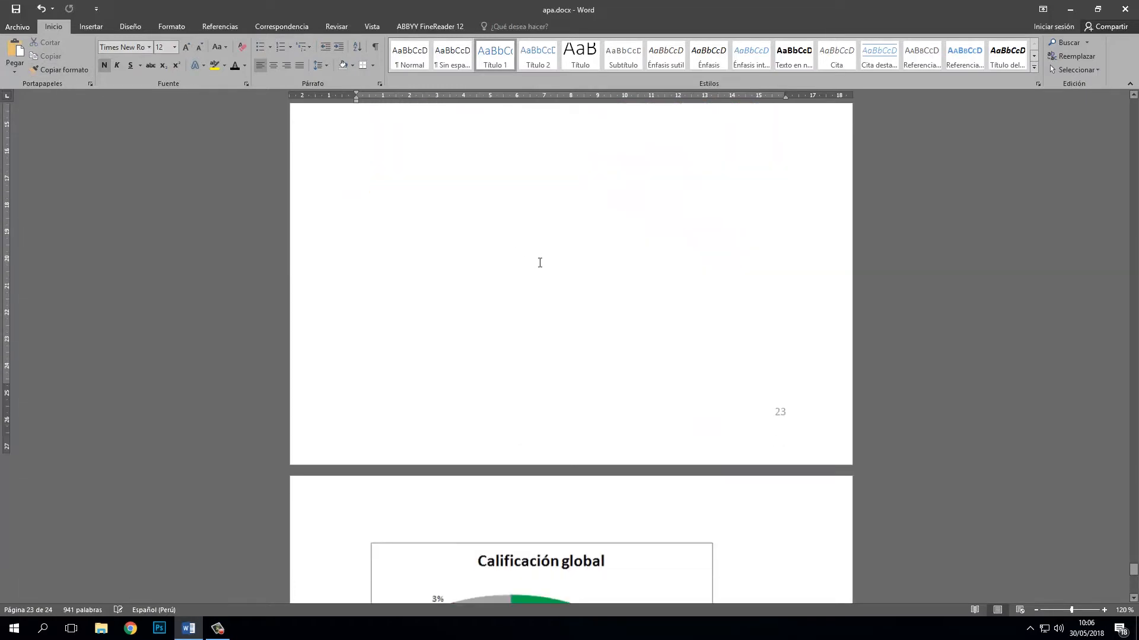
pyautogui.scroll(-10, 540, 263)
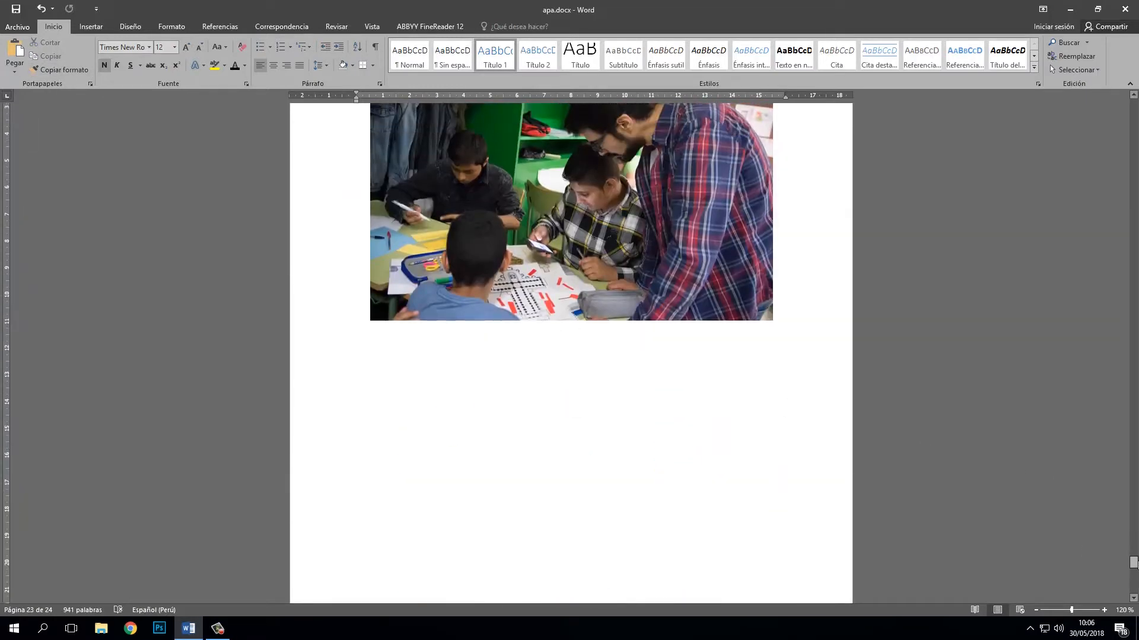
pyautogui.moveTo(1134, 565); pyautogui.dragTo(1134, 189)
pyautogui.scroll(1, 504, 330)
pyautogui.click(433, 321)
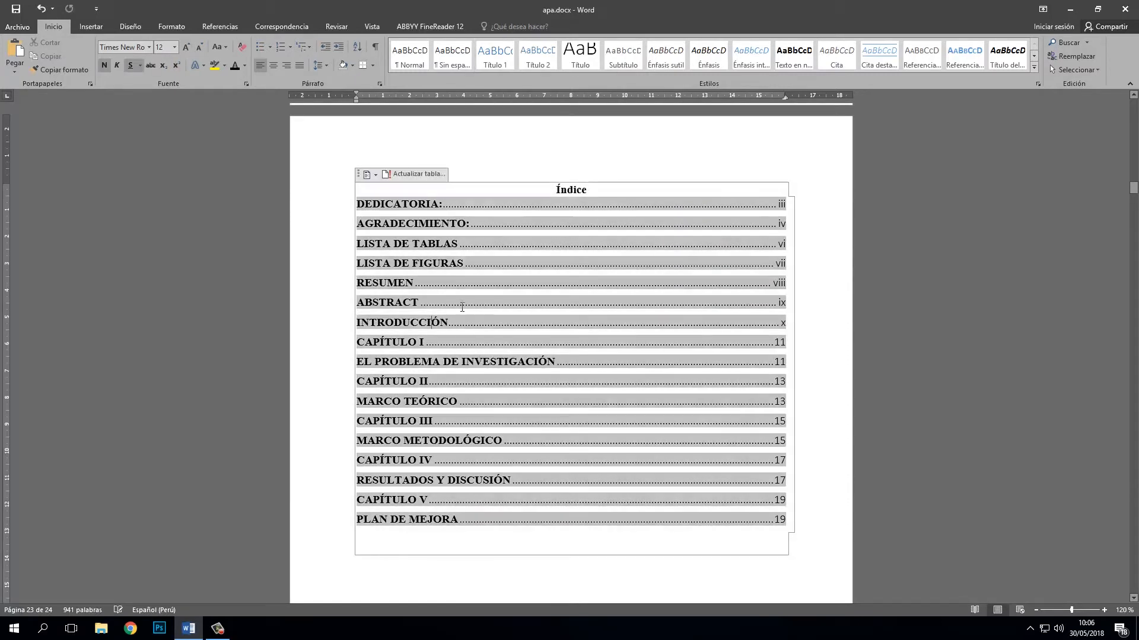
pyautogui.click(410, 175)
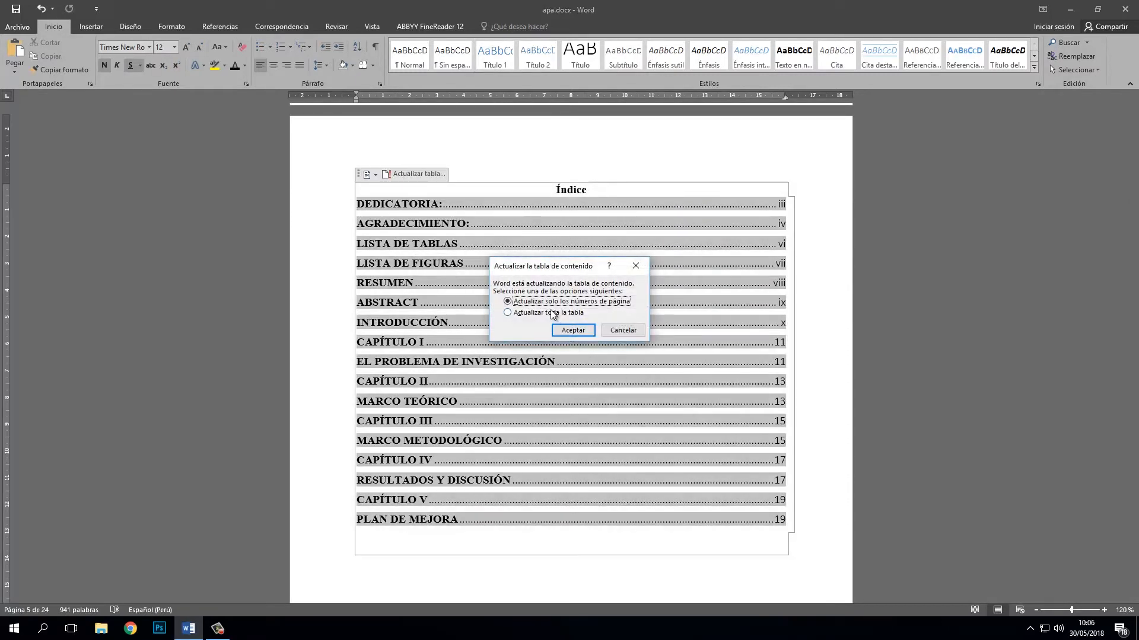
pyautogui.click(546, 312)
pyautogui.click(575, 330)
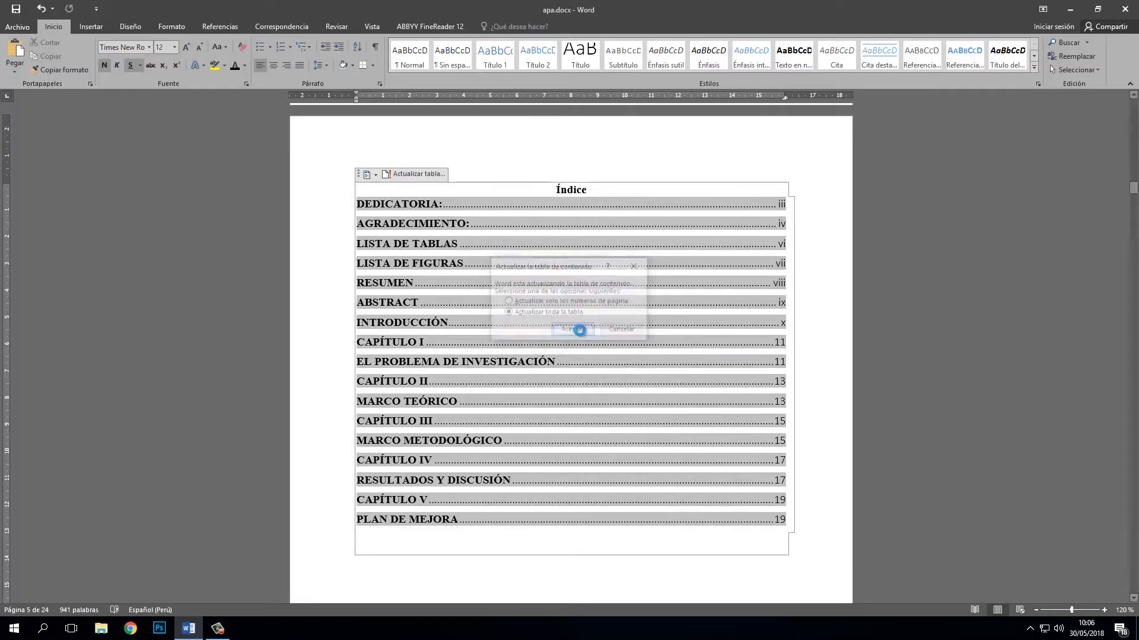
# - Remove the bold formatting from all entries in the Índice, from DEDICATORIA to APÉNDICES/ANEXOS
pyautogui.scroll(-5, 522, 350)
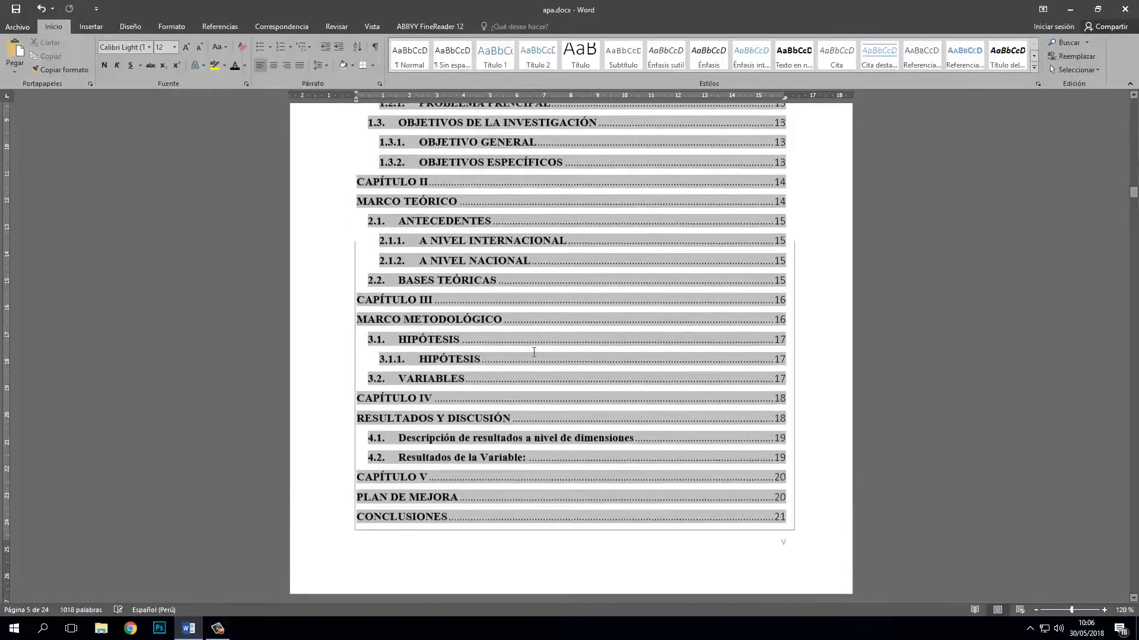
pyautogui.scroll(6, 533, 352)
pyautogui.click(335, 270)
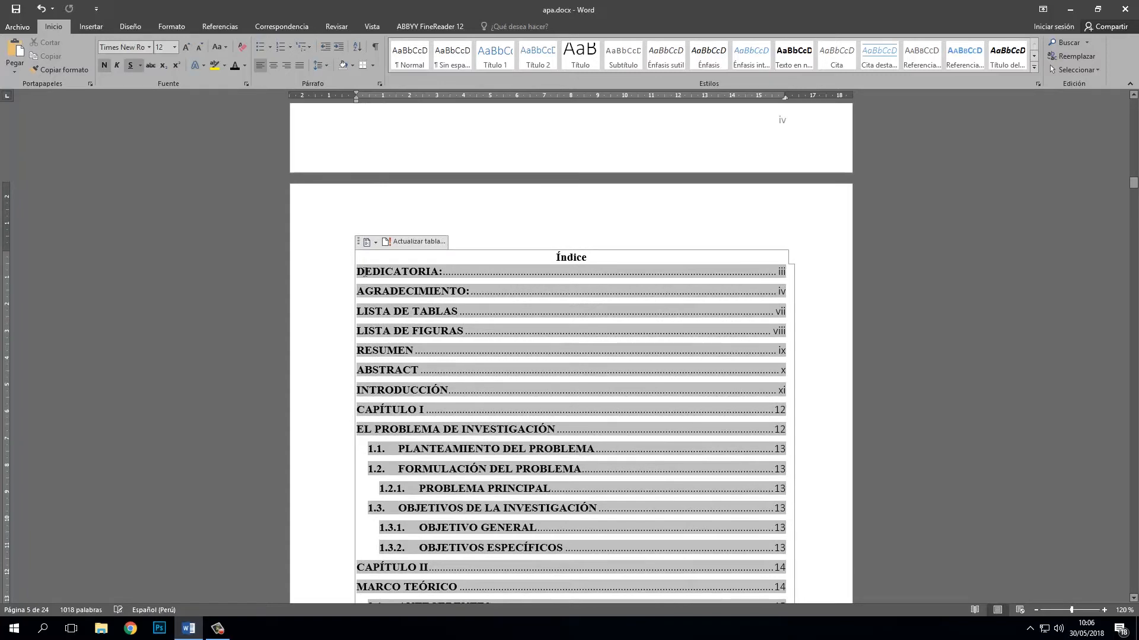
pyautogui.scroll(-10, 571, 366)
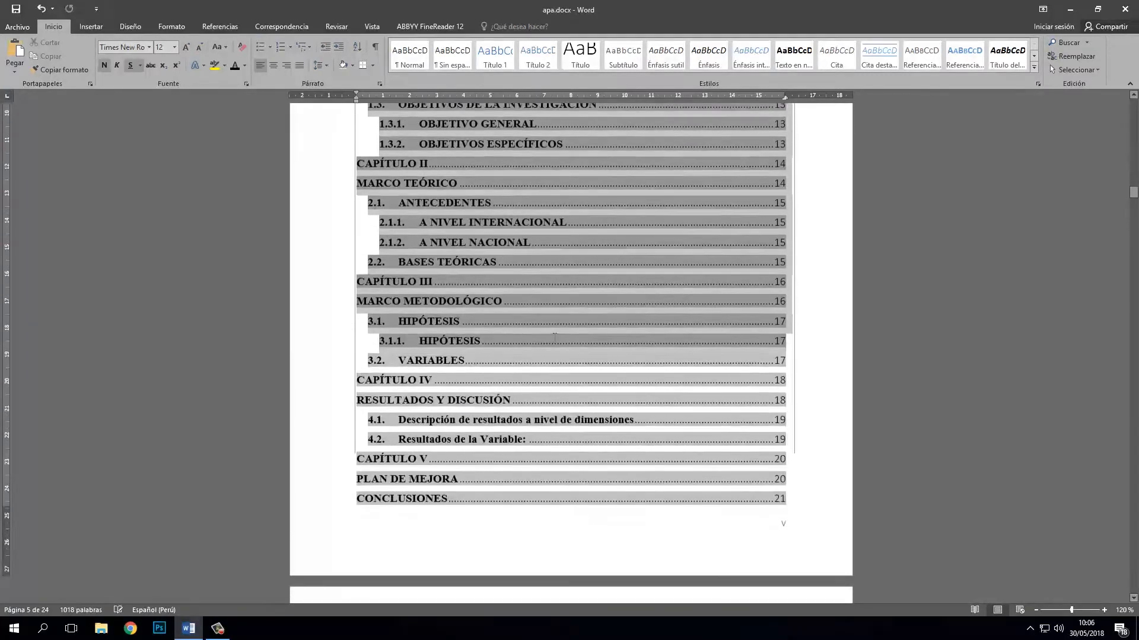
pyautogui.click(105, 66)
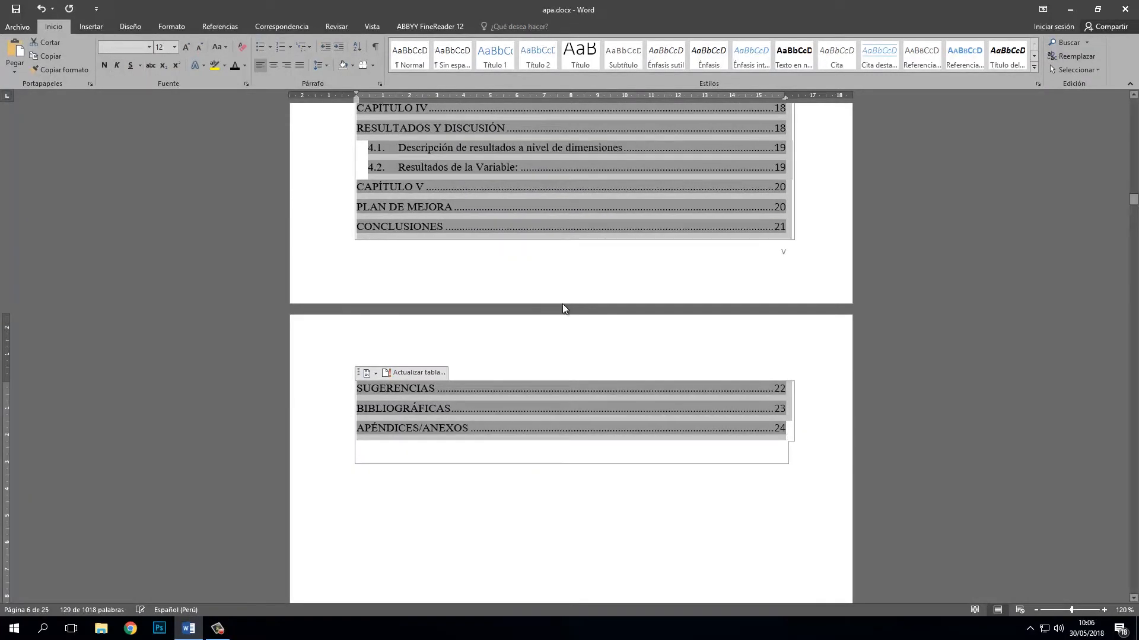
# - Set the line spacing of all Índice entries to 1.15
pyautogui.click(322, 66)
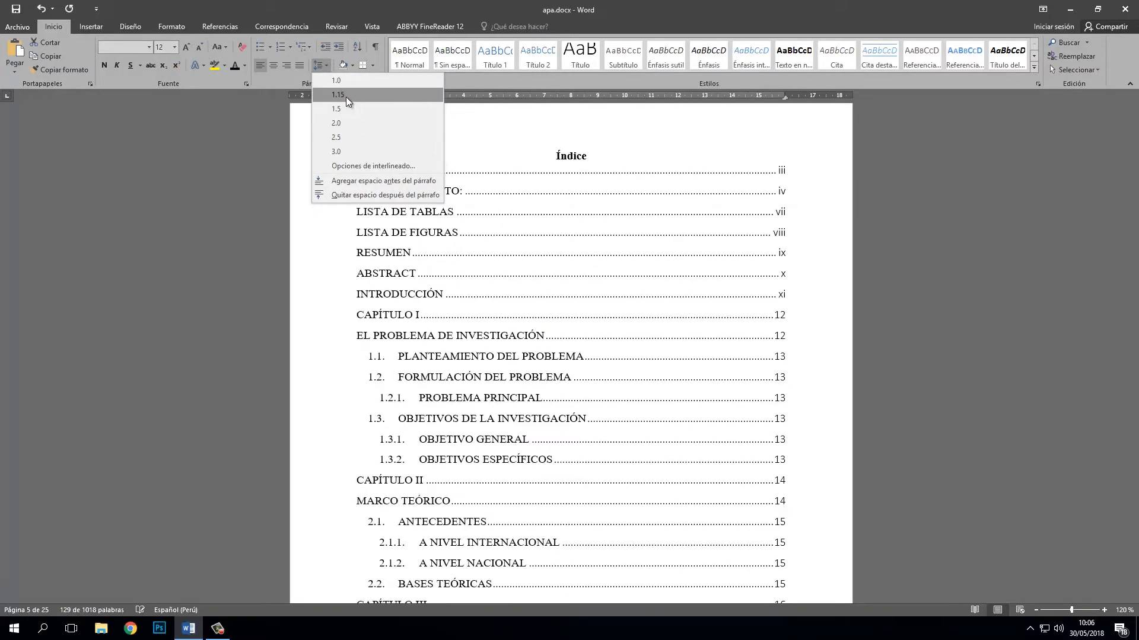
pyautogui.click(346, 98)
pyautogui.scroll(-8, 660, 373)
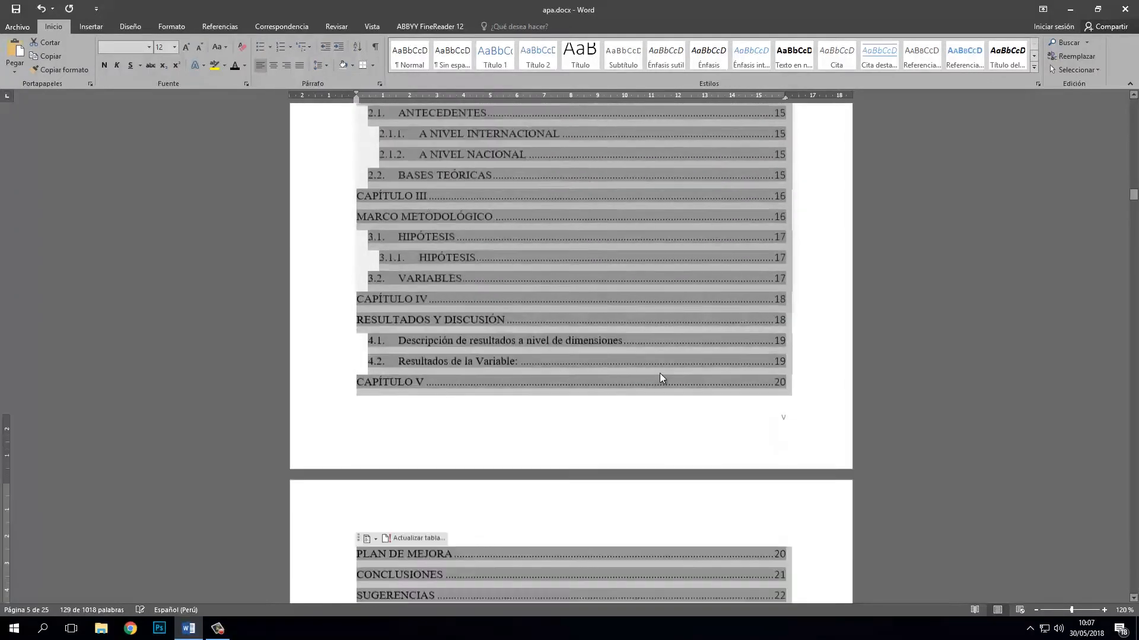
pyautogui.scroll(3, 649, 371)
# - Set the line spacing of all Índice entries to 1.0
pyautogui.click(320, 65)
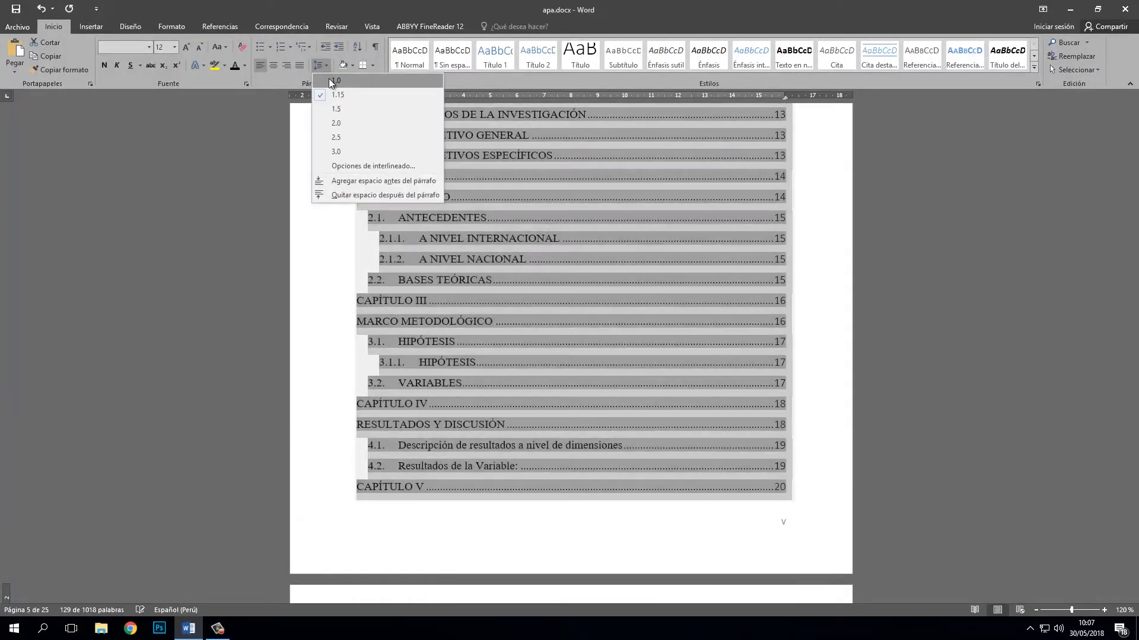
pyautogui.click(337, 85)
pyautogui.scroll(-5, 561, 293)
pyautogui.scroll(11, 541, 338)
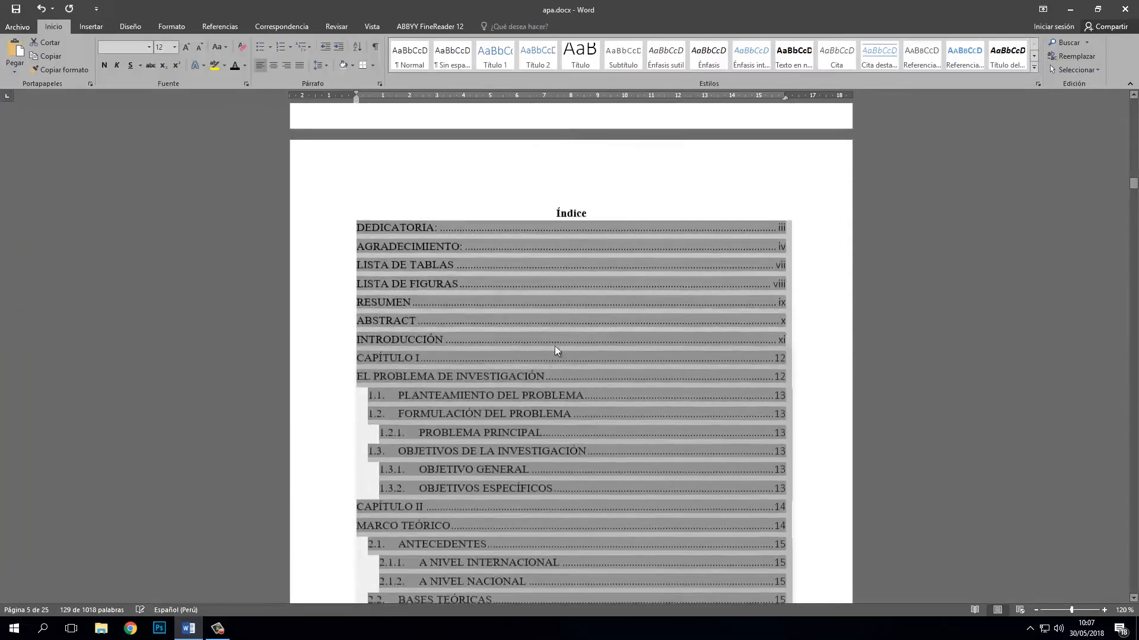
# - Reduce the font size of all Índice entries to 11
pyautogui.click(197, 47)
pyautogui.scroll(-9, 576, 324)
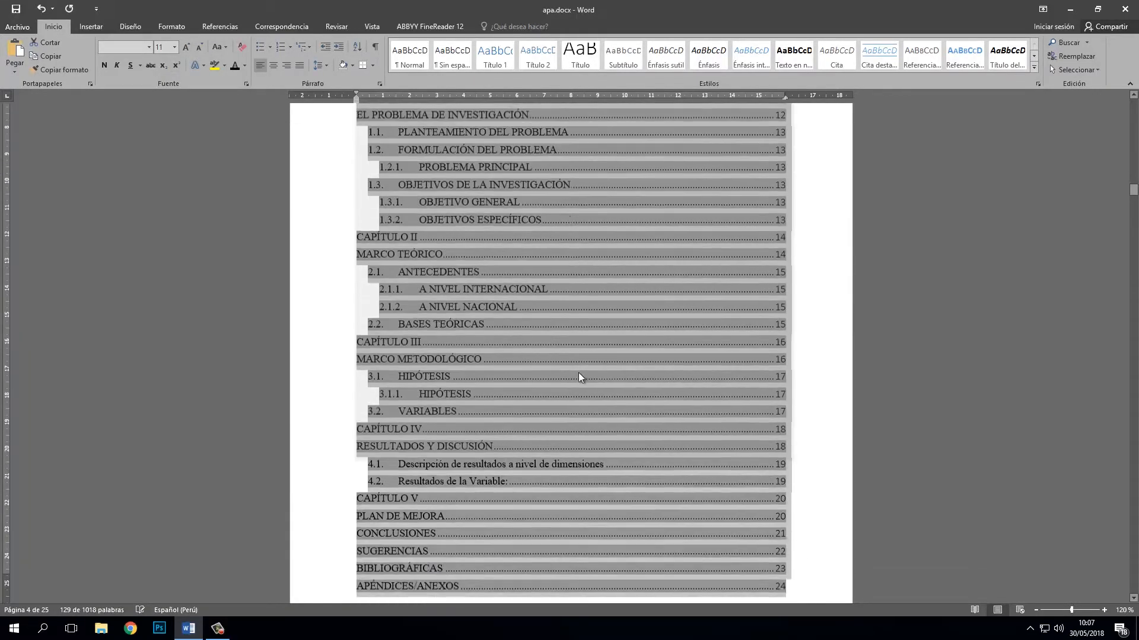
pyautogui.scroll(4, 580, 365)
pyautogui.scroll(5, 581, 362)
pyautogui.scroll(-11, 528, 318)
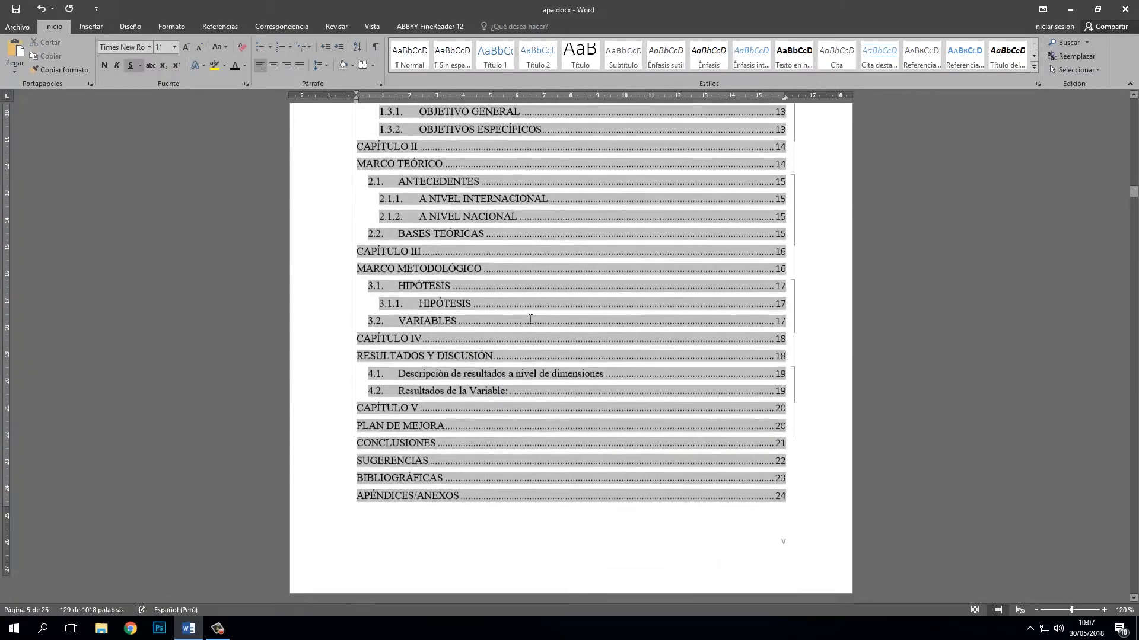
# - Delete the empty paragraphs on the blank page after the Índice to remove that page
pyautogui.click(434, 348)
pyautogui.moveTo(343, 341); pyautogui.dragTo(623, 373)
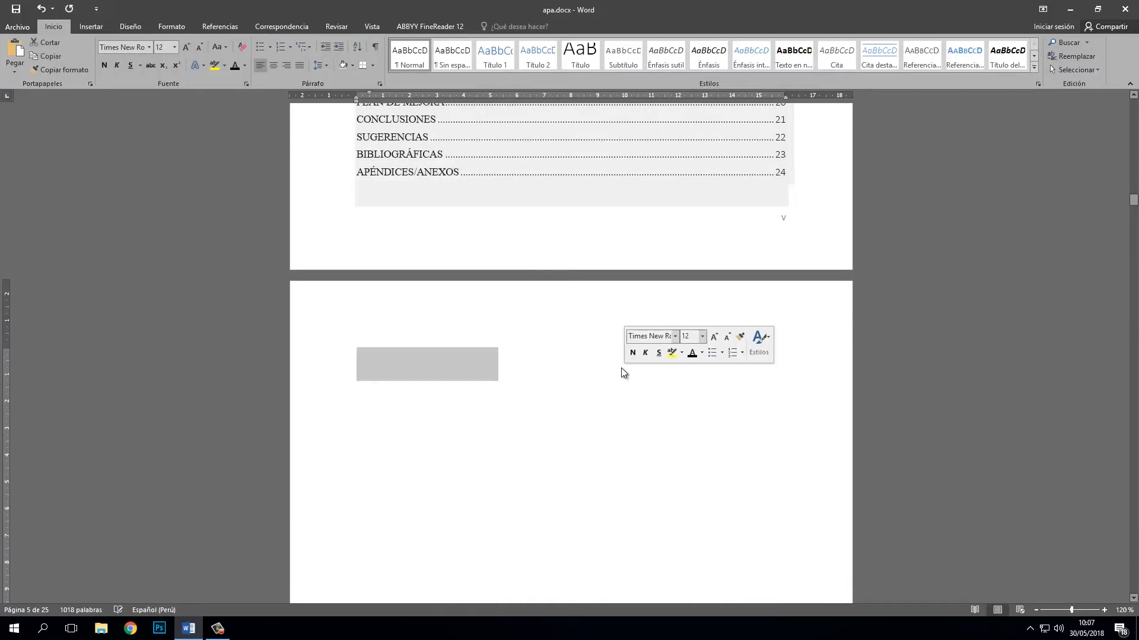
pyautogui.press('Delete')
pyautogui.scroll(5, 578, 344)
pyautogui.scroll(7, 588, 339)
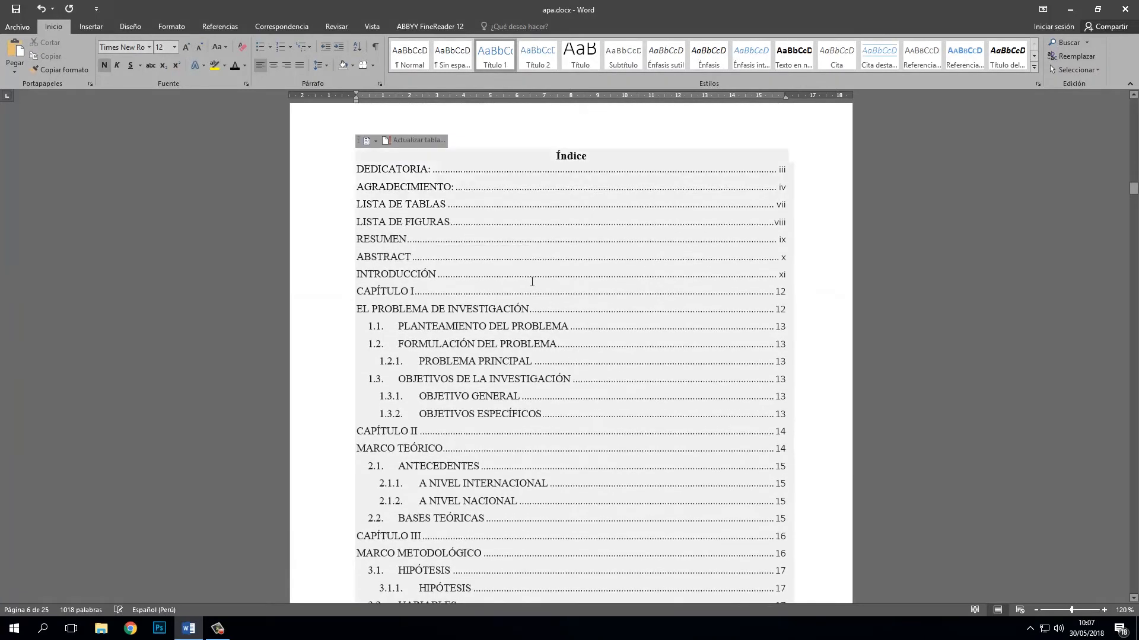
# - Review the Índice's chapter titles, numbered subheadings and page numbers
pyautogui.click(532, 281)
pyautogui.scroll(-1, 534, 283)
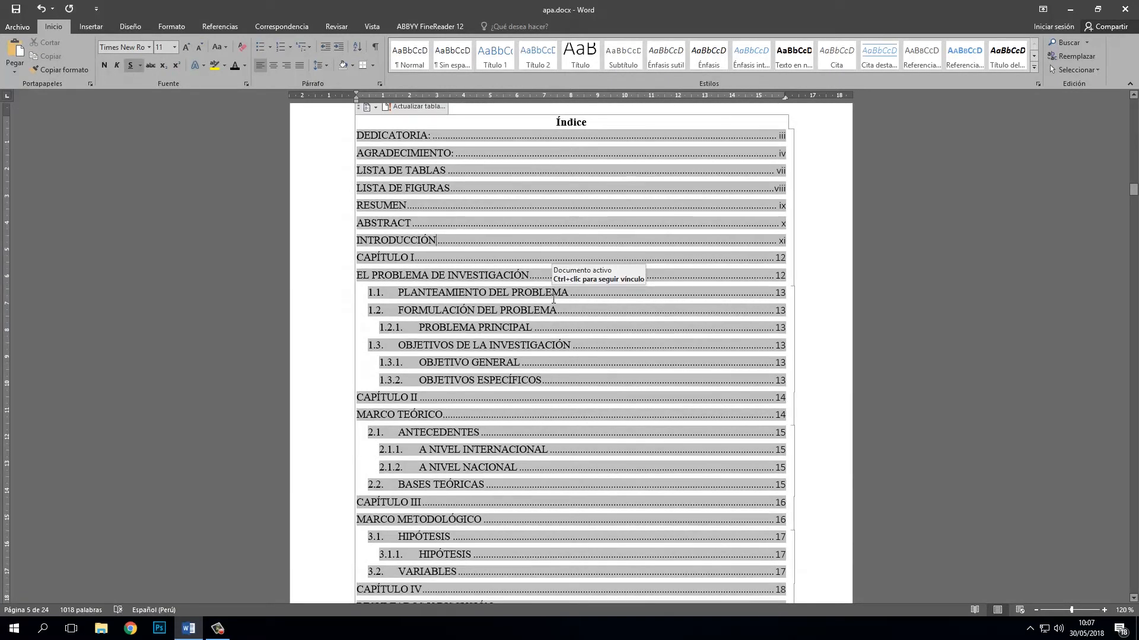
pyautogui.scroll(-9, 553, 299)
pyautogui.scroll(7, 534, 391)
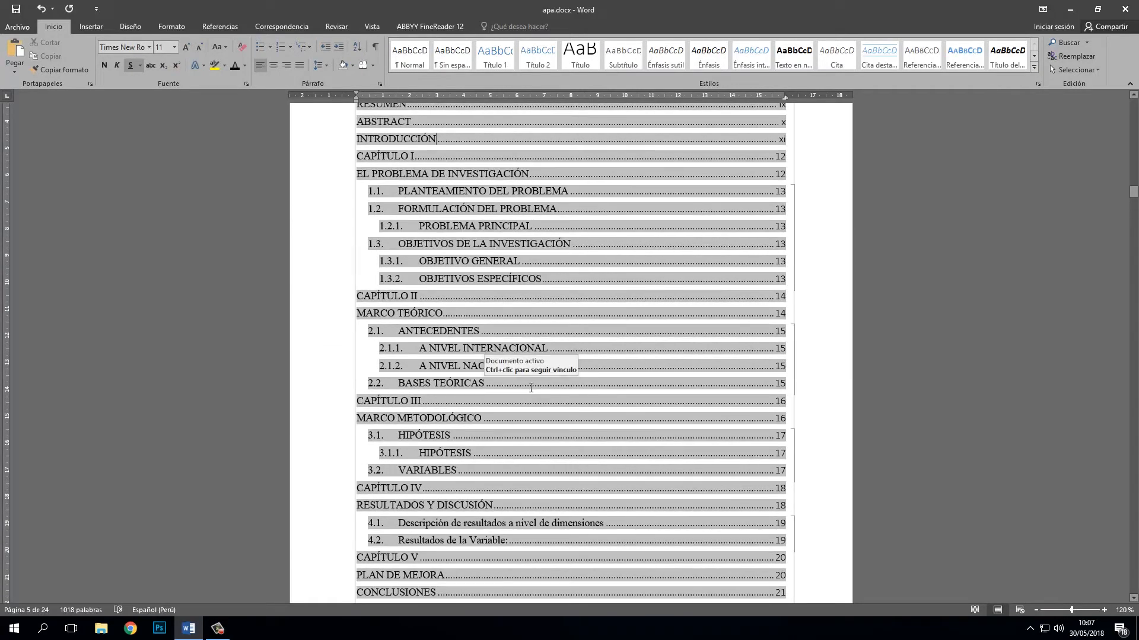
pyautogui.scroll(6, 530, 389)
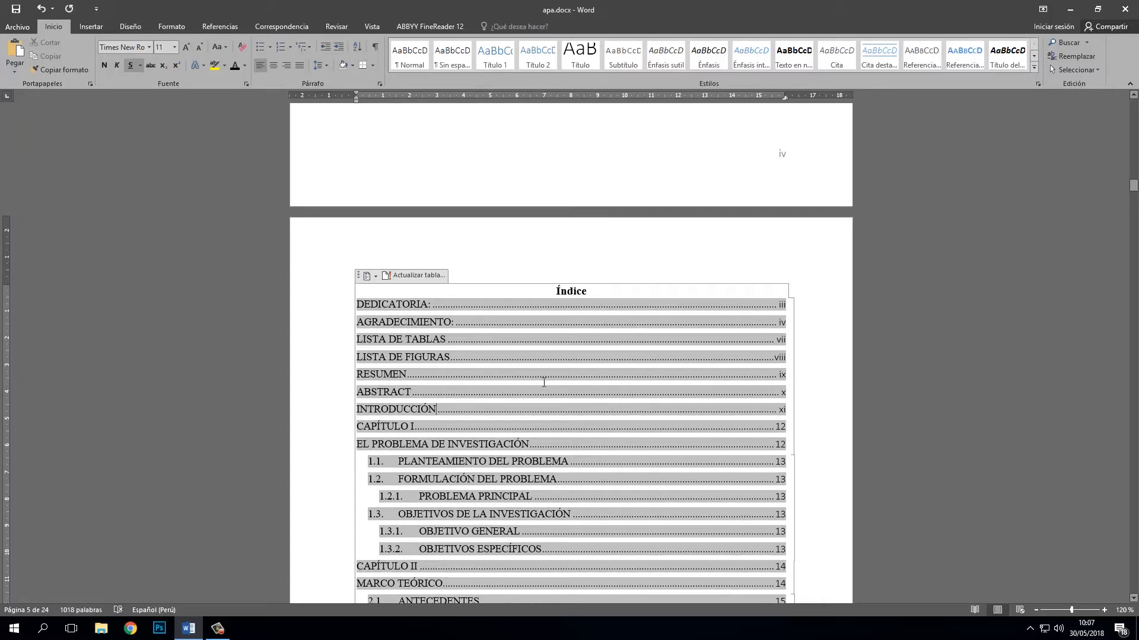
pyautogui.scroll(-3, 544, 383)
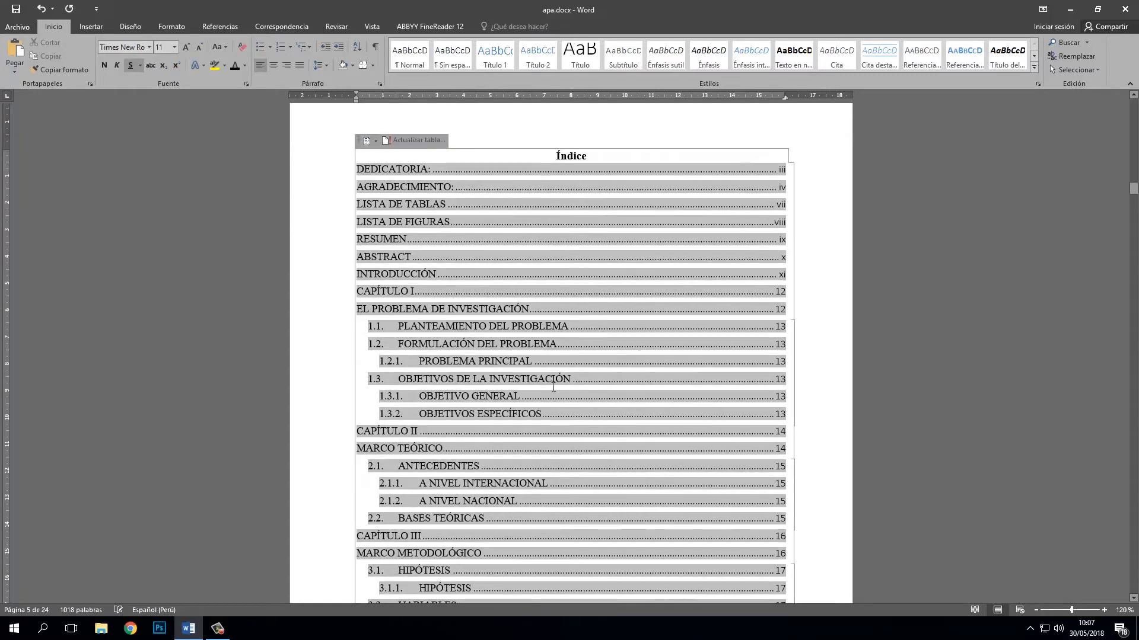
pyautogui.scroll(-2, 554, 387)
pyautogui.scroll(-2, 554, 388)
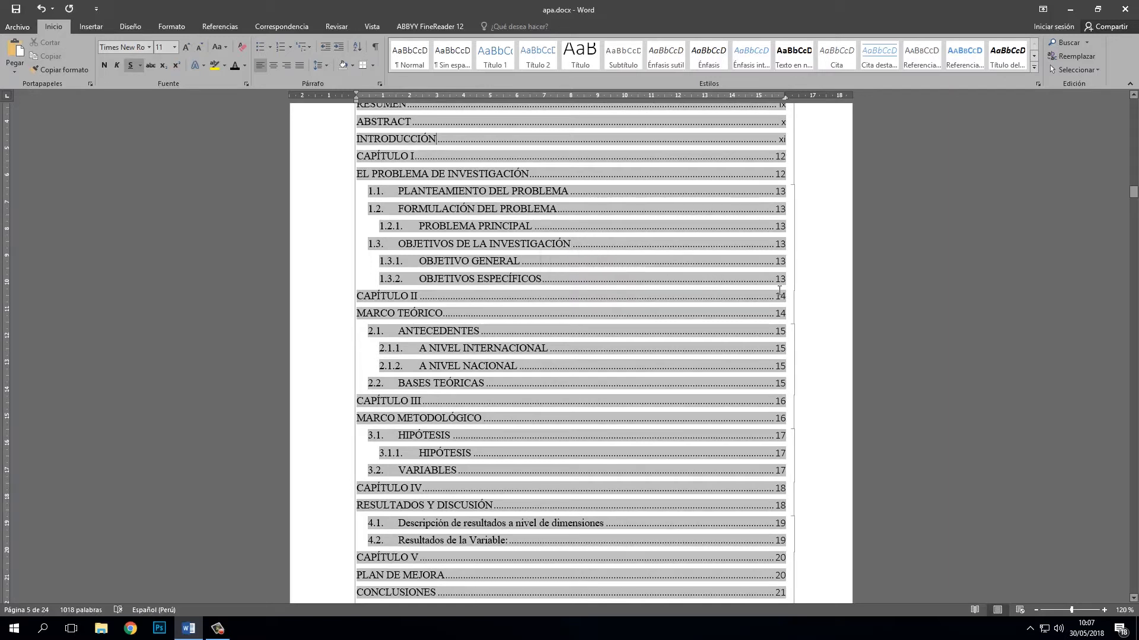
pyautogui.click(731, 282)
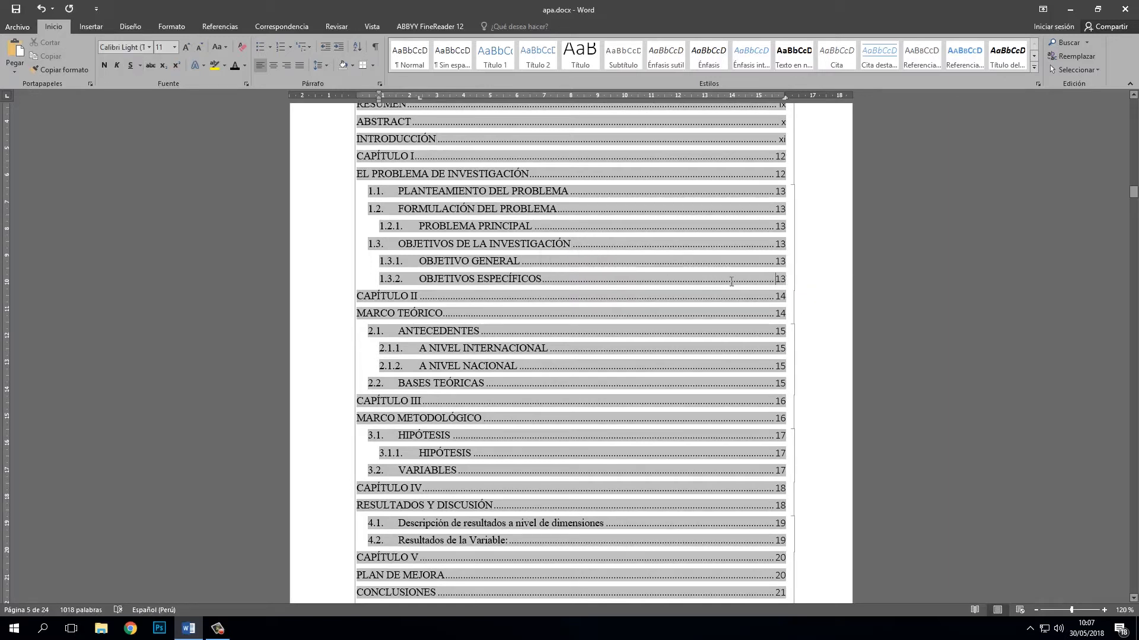
# - Follow the Índice link for 1.3.2 OBJETIVOS ESPECÍFICOS to its heading and check that page's number
pyautogui.keyDown('ctrl'); pyautogui.click(519, 278); pyautogui.keyUp('ctrl')
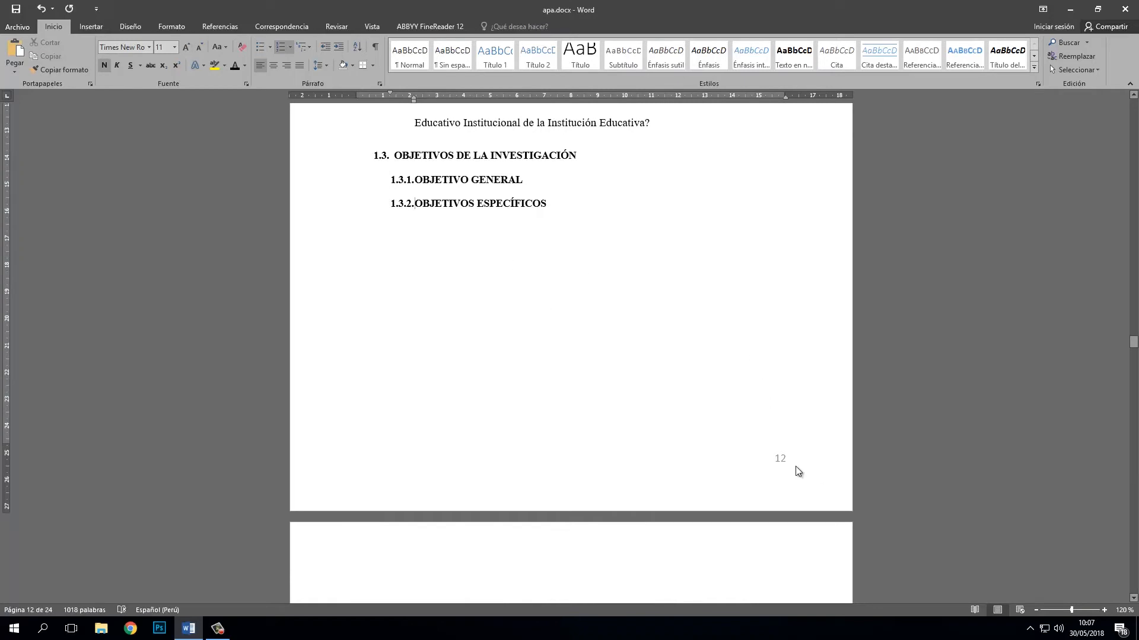
pyautogui.scroll(4, 730, 460)
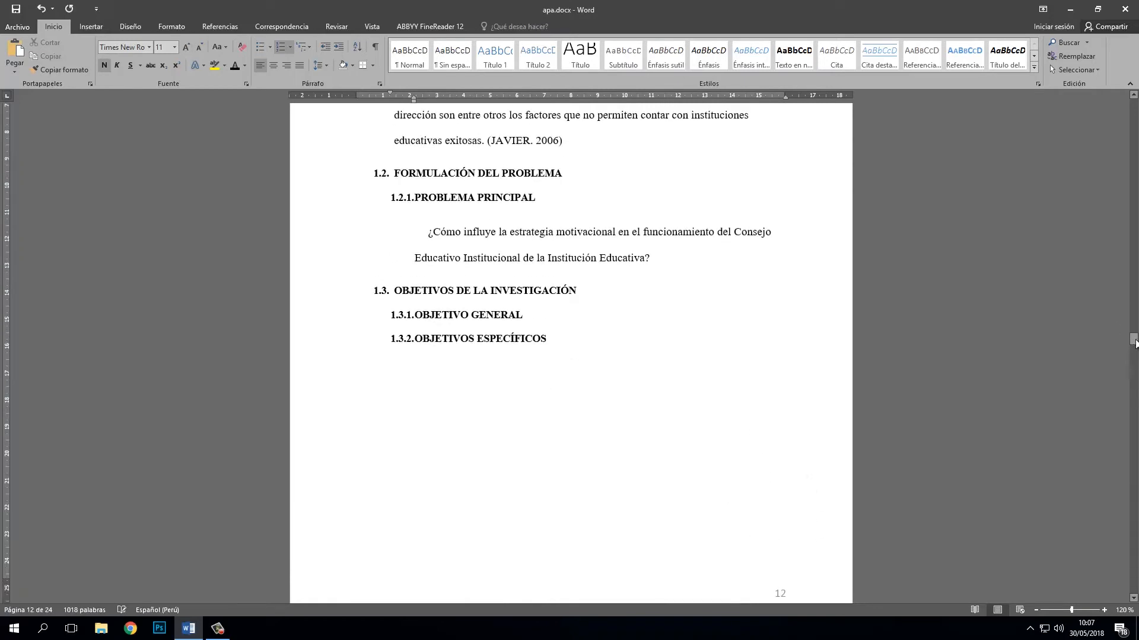
# - Return to the Índice and update the table of contents using the option for page numbers only
pyautogui.moveTo(1135, 342); pyautogui.dragTo(1138, 234)
pyautogui.moveTo(1133, 313); pyautogui.dragTo(1133, 104)
pyautogui.scroll(-15, 545, 401)
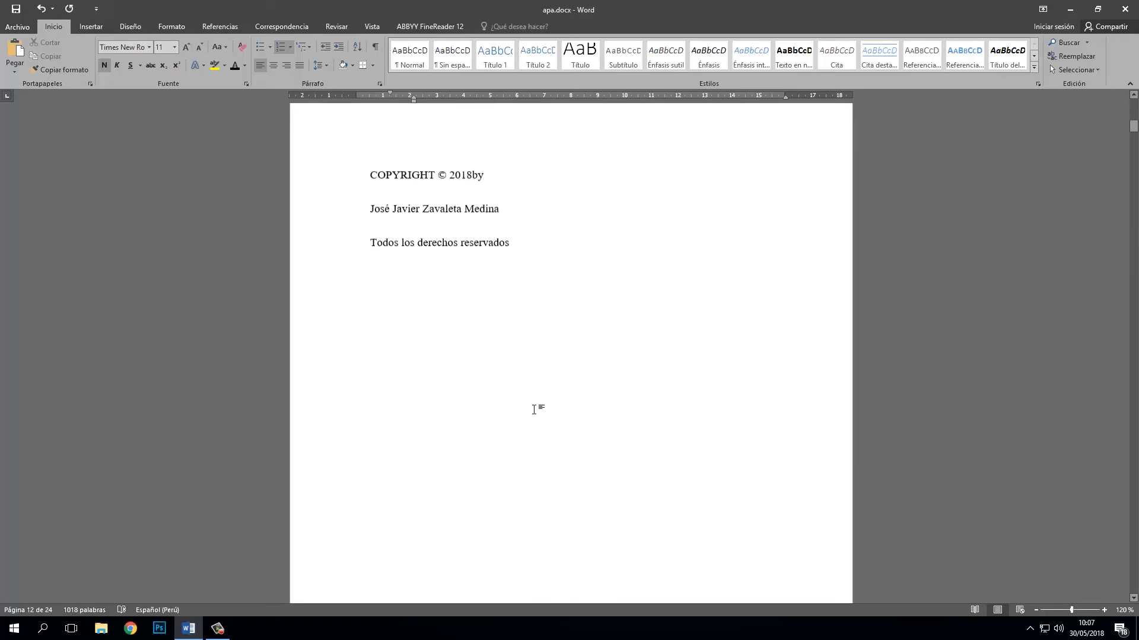
pyautogui.scroll(-20, 525, 412)
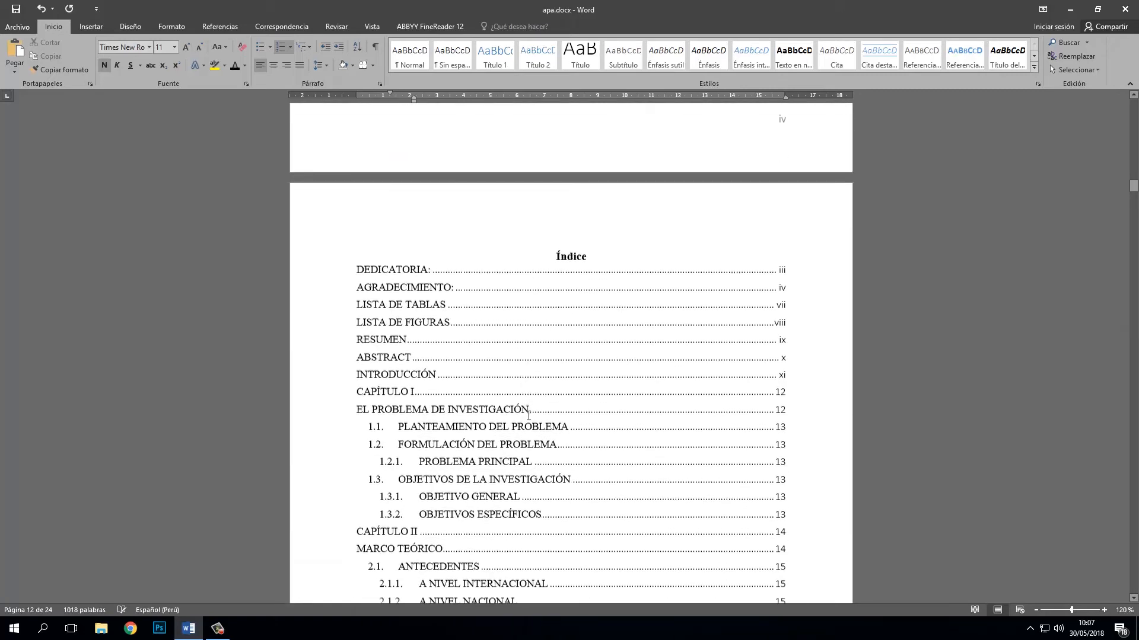
pyautogui.click(452, 363)
pyautogui.click(415, 269)
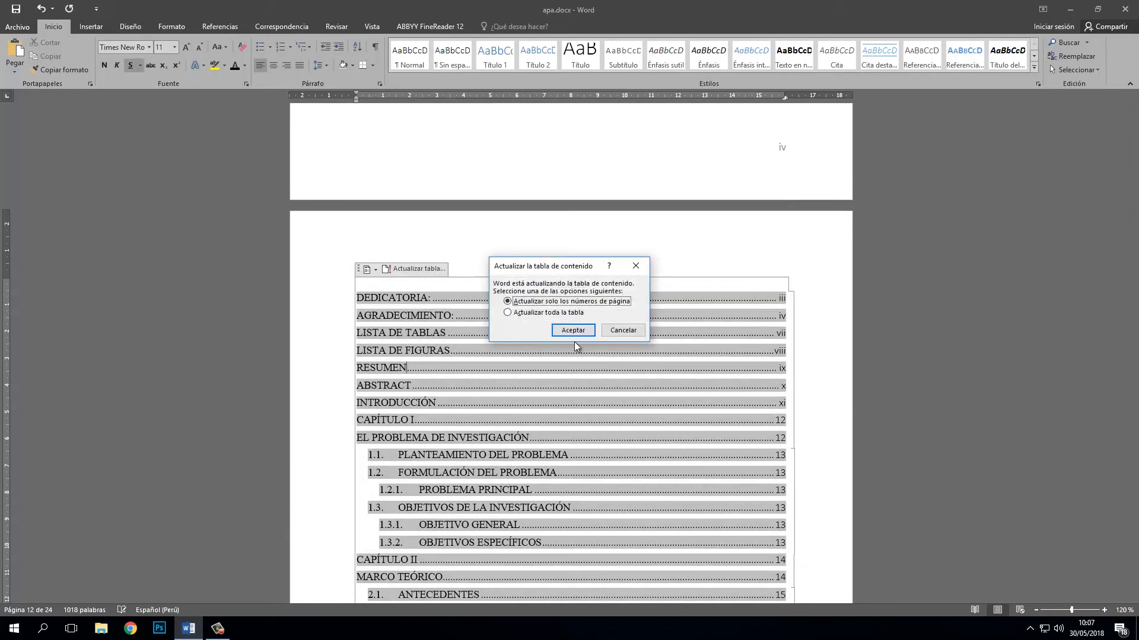
pyautogui.click(573, 330)
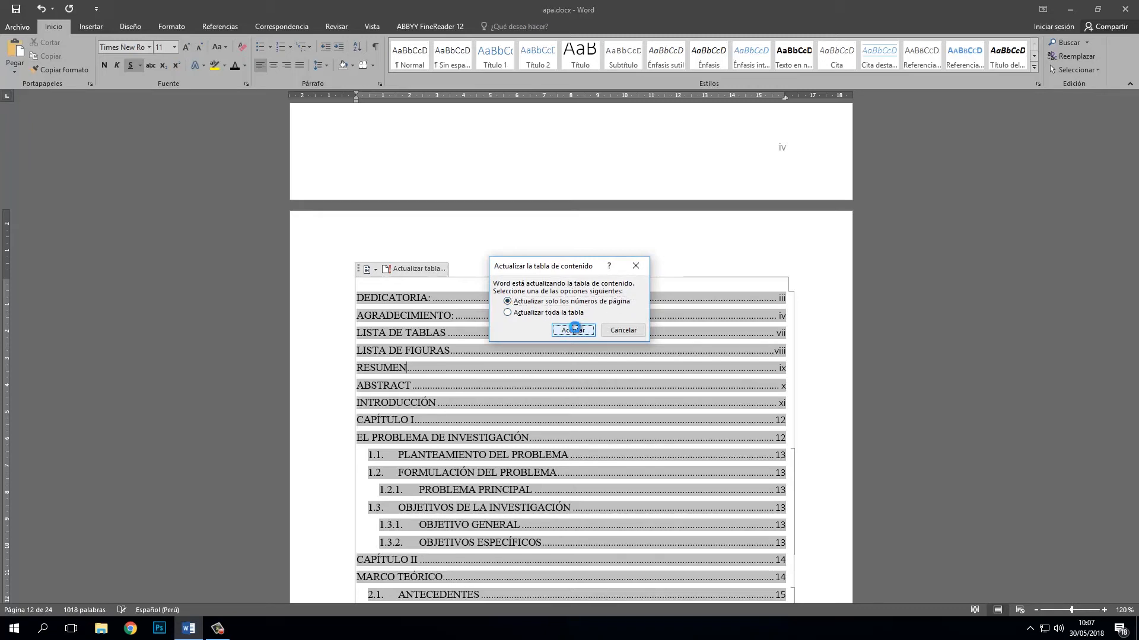
# - Check the updated page number of Índice entry 1.3.2 OBJETIVOS ESPECÍFICOS by following its link to the heading's page
pyautogui.scroll(-5, 618, 409)
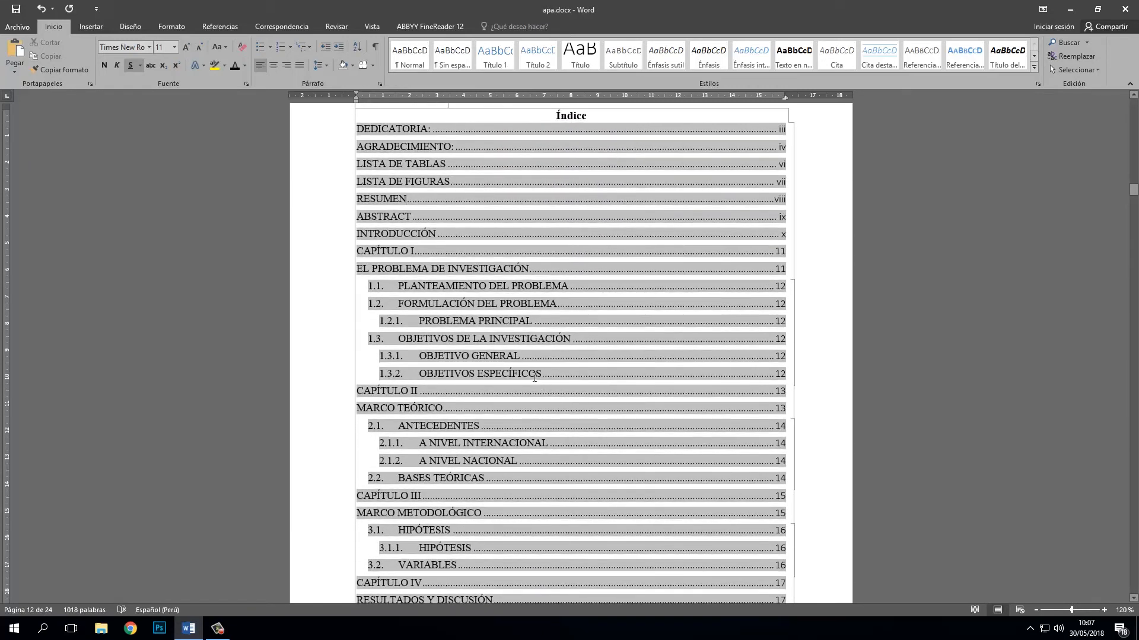
pyautogui.click(539, 377)
pyautogui.scroll(-1, 510, 362)
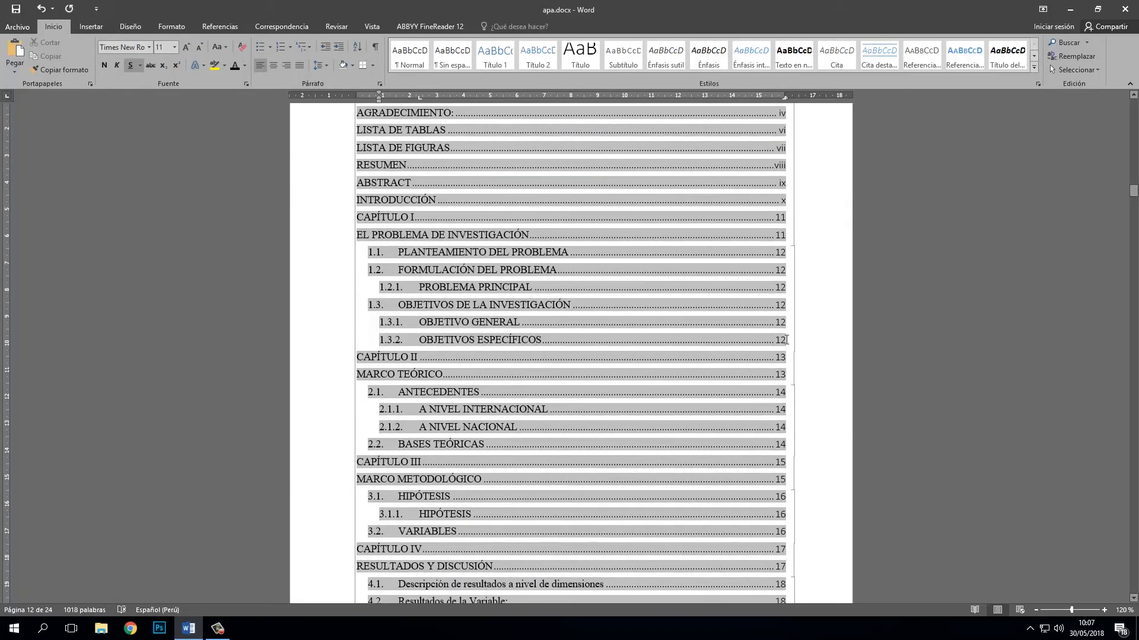
pyautogui.moveTo(419, 341); pyautogui.dragTo(503, 343)
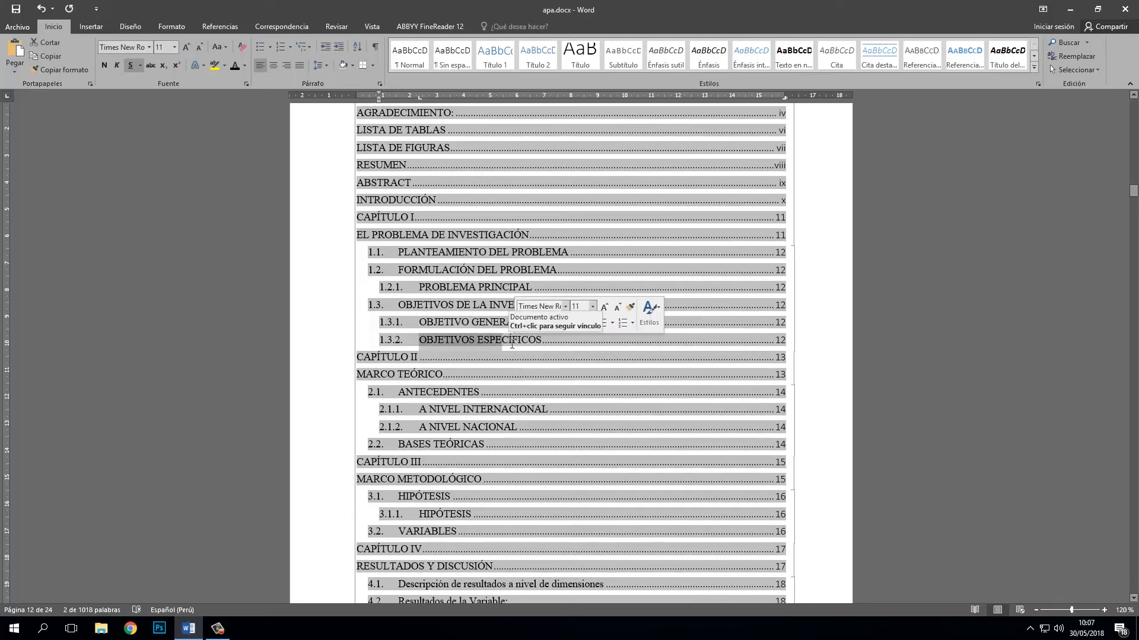
pyautogui.keyDown('ctrl'); pyautogui.click(500, 342); pyautogui.keyUp('ctrl')
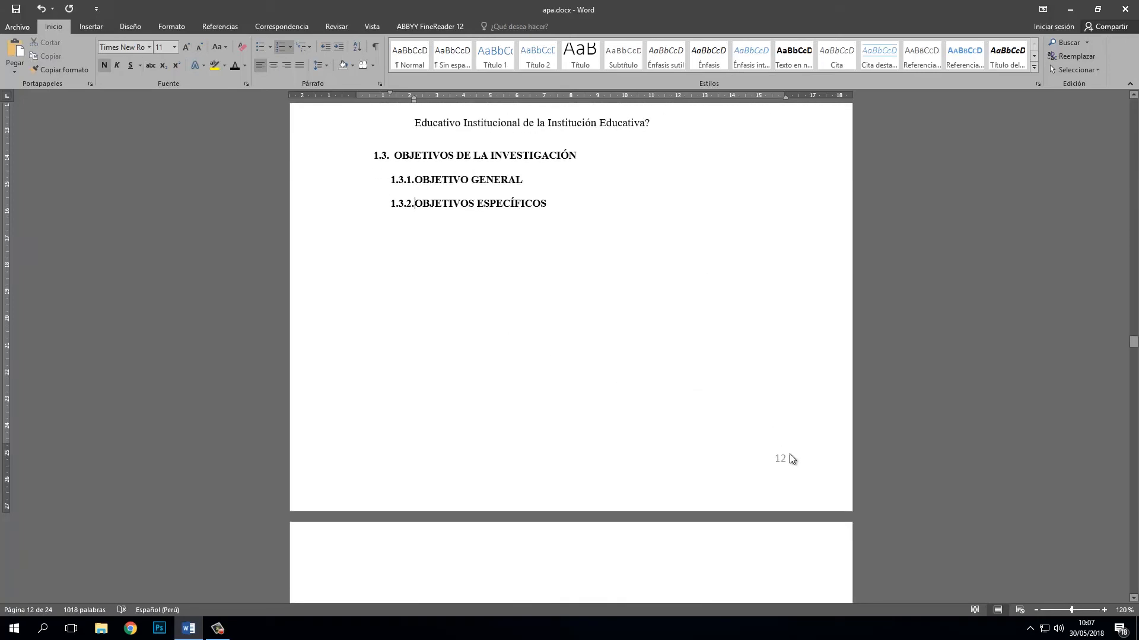